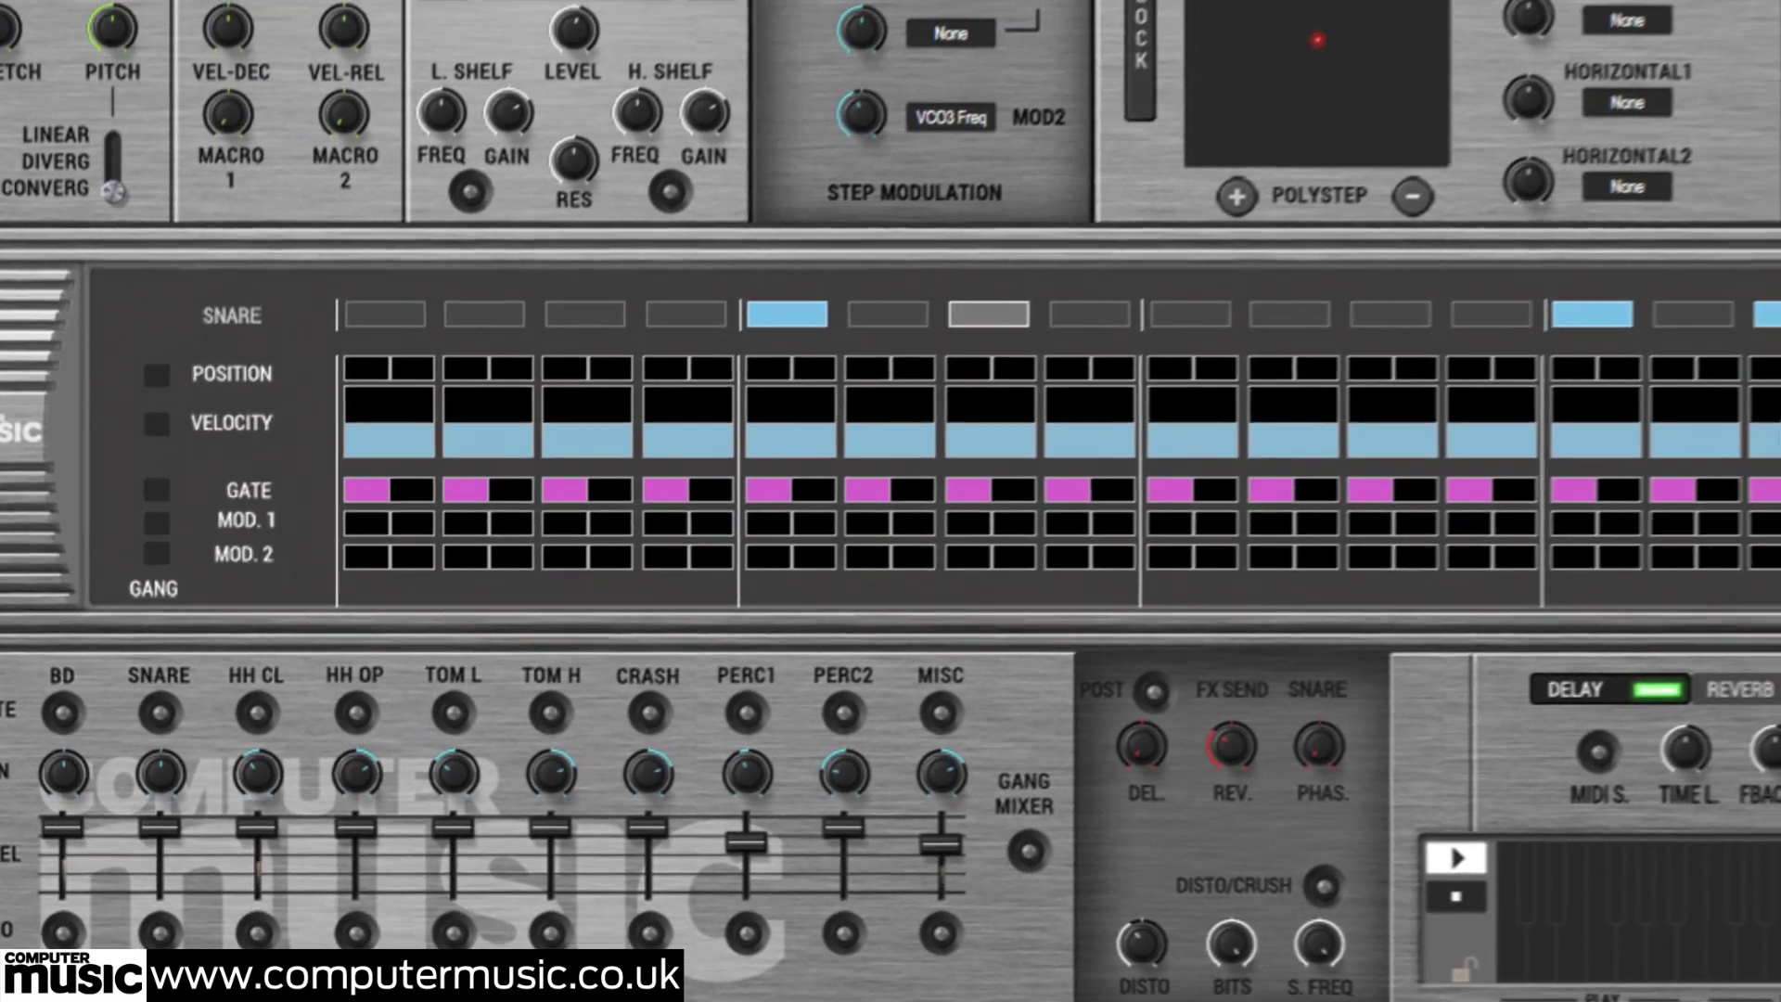
Step: Pull the velocity bar of the last snare step down to a low level
drag(1679, 429, 1679, 464)
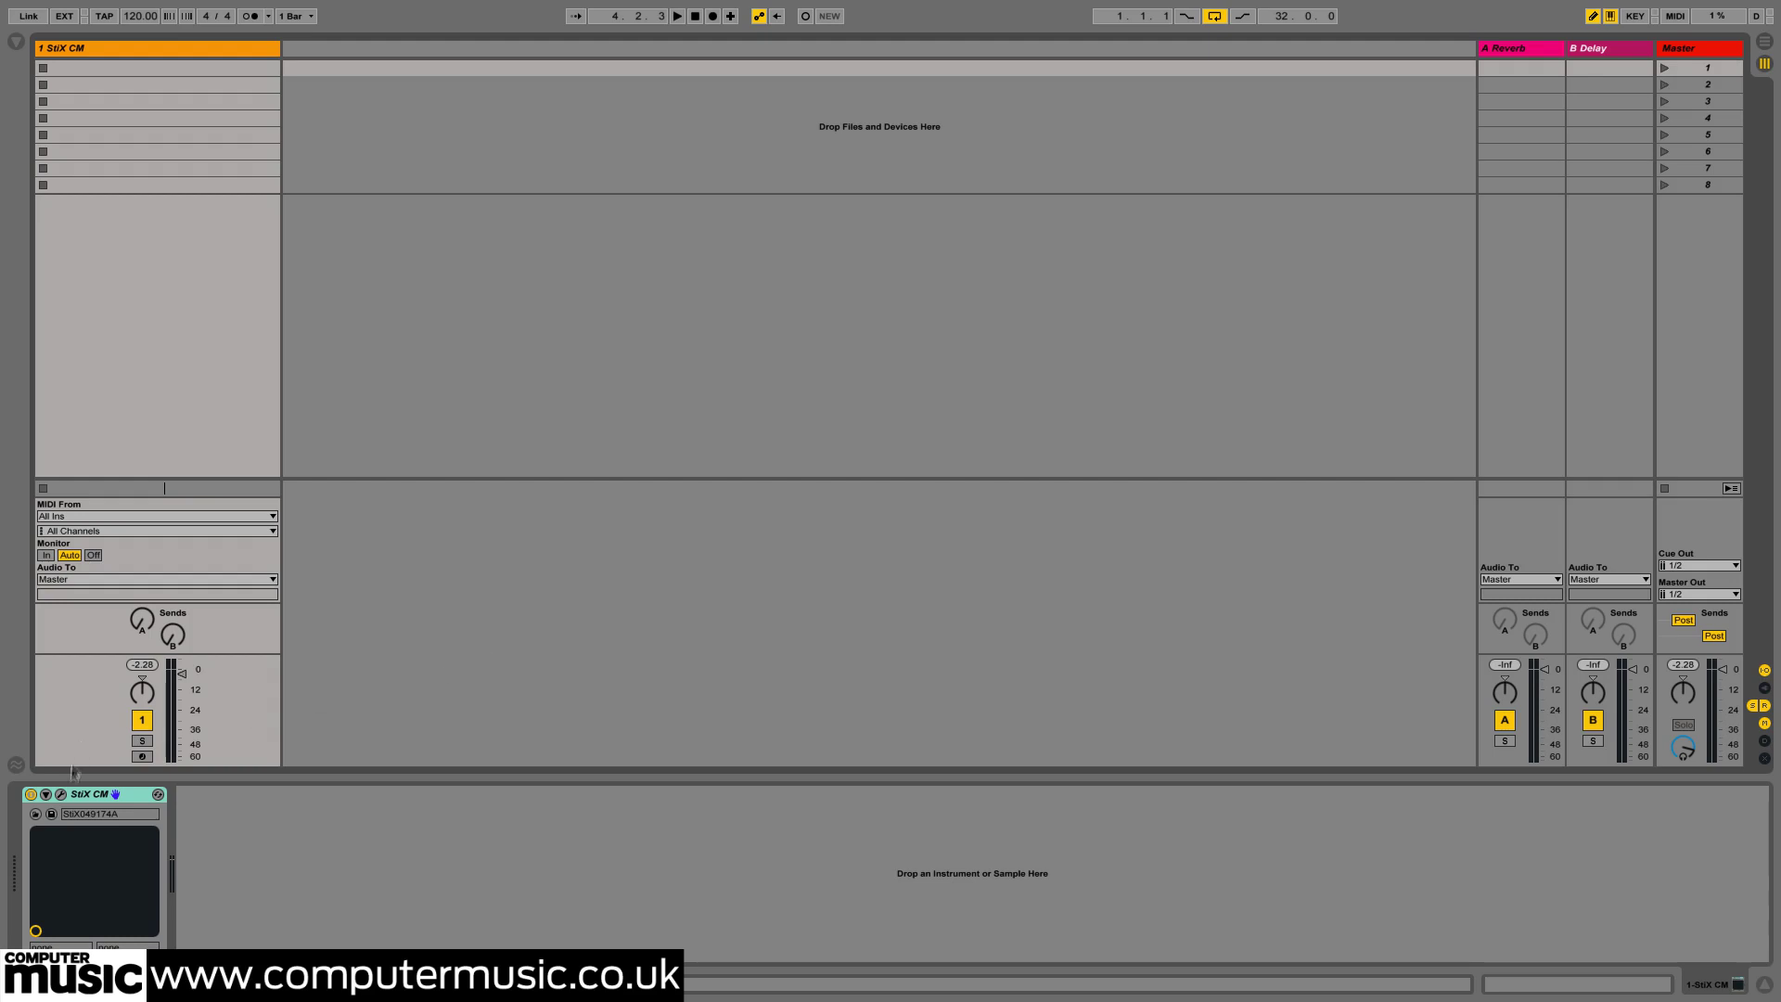
Step: In the StiX CM editor, load preset Misc > 90-119 BPM > 110 Wave Alchemy TR808
click(62, 795)
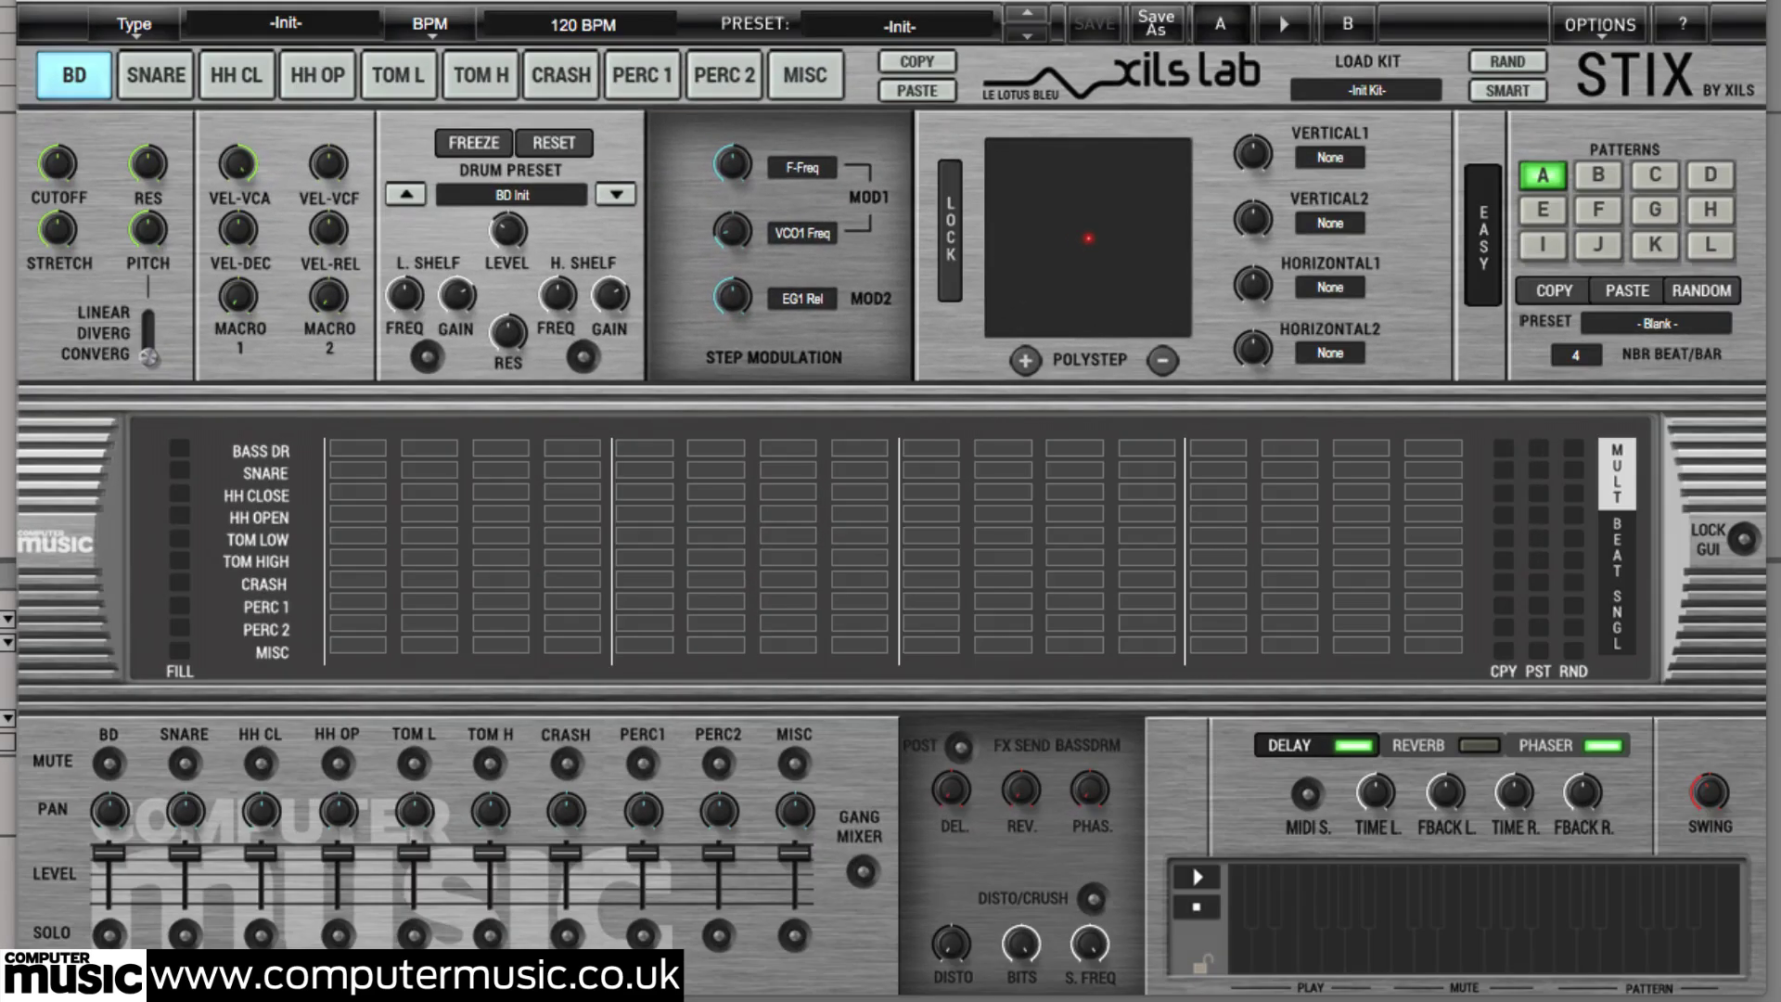
click(288, 24)
mouse_move(362, 345)
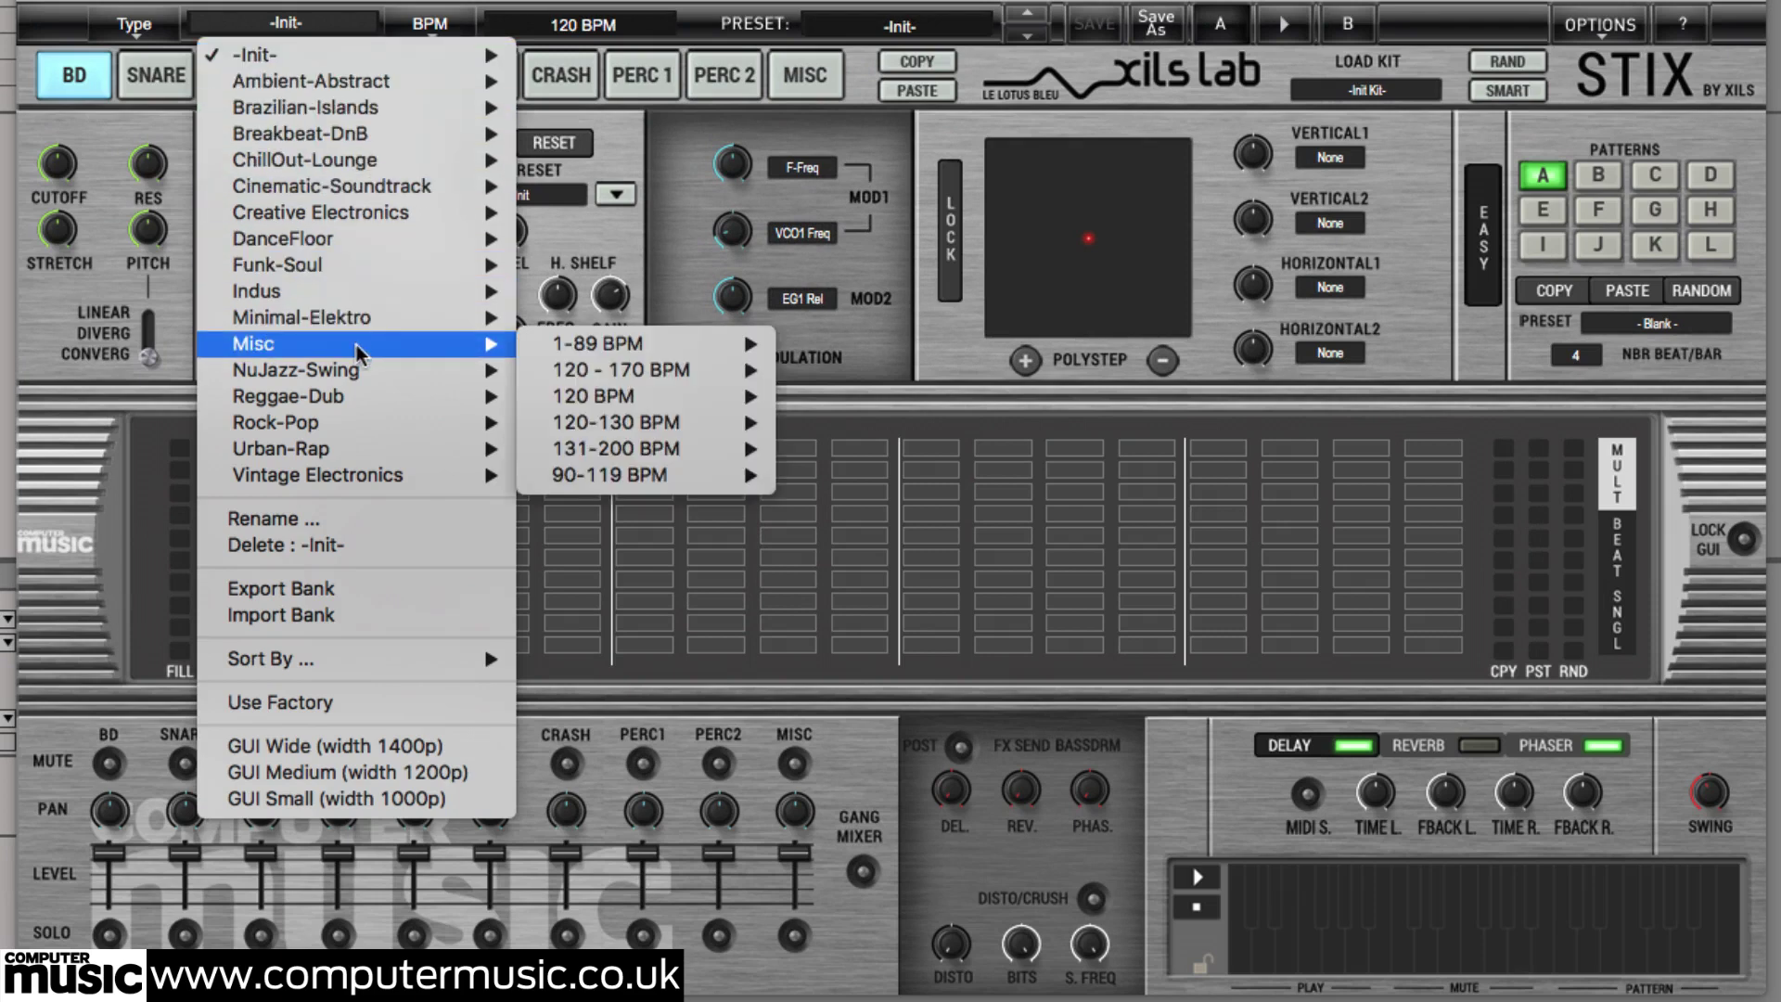
mouse_move(656, 475)
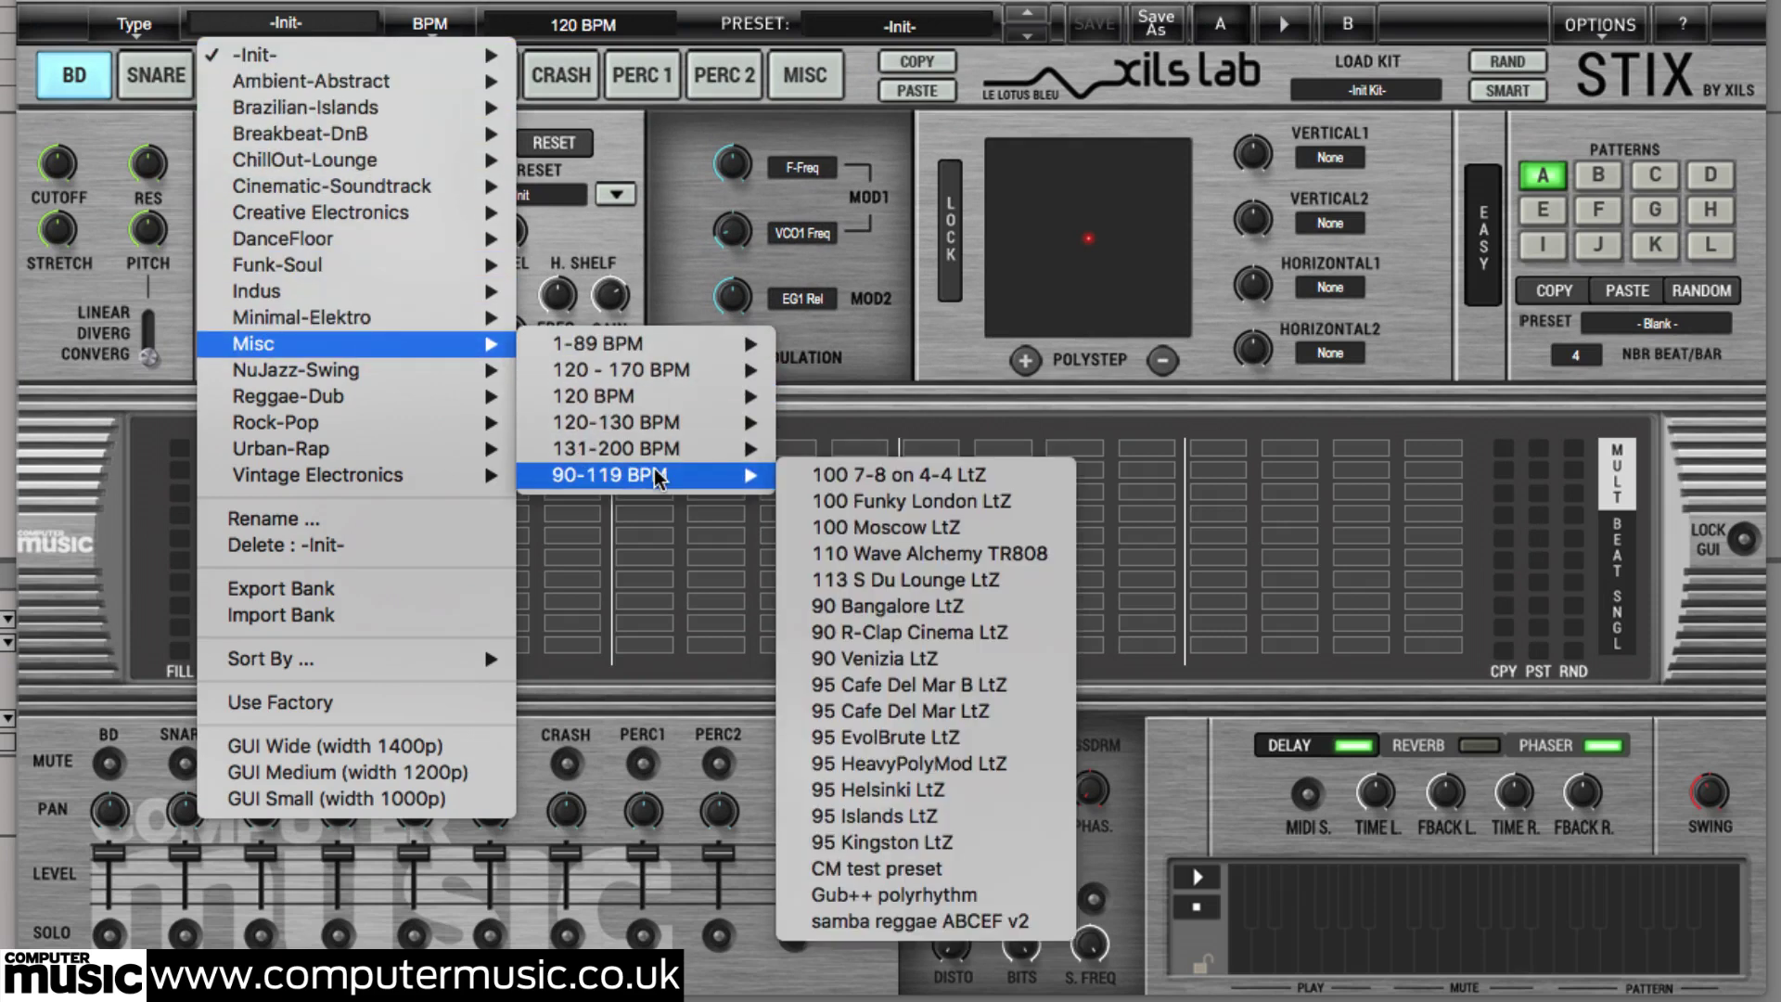
click(936, 554)
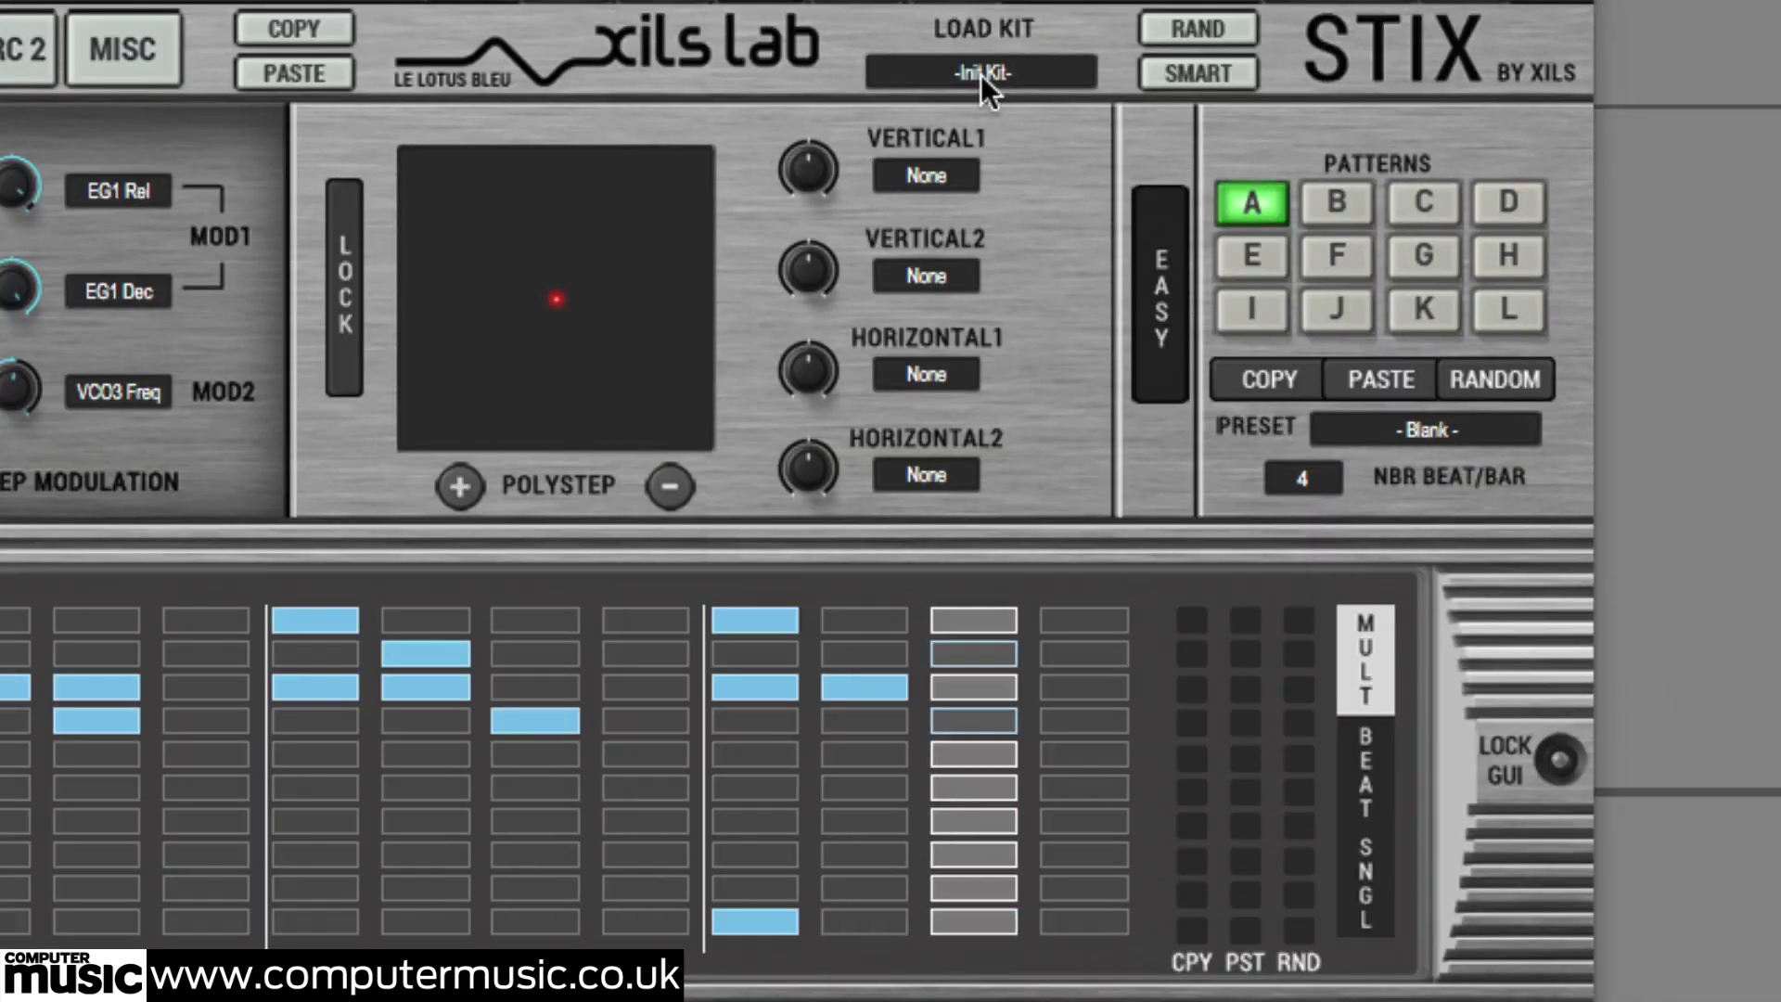
Step: Load the Glasgow LtZ kit from the Dance Floor kit category
click(982, 74)
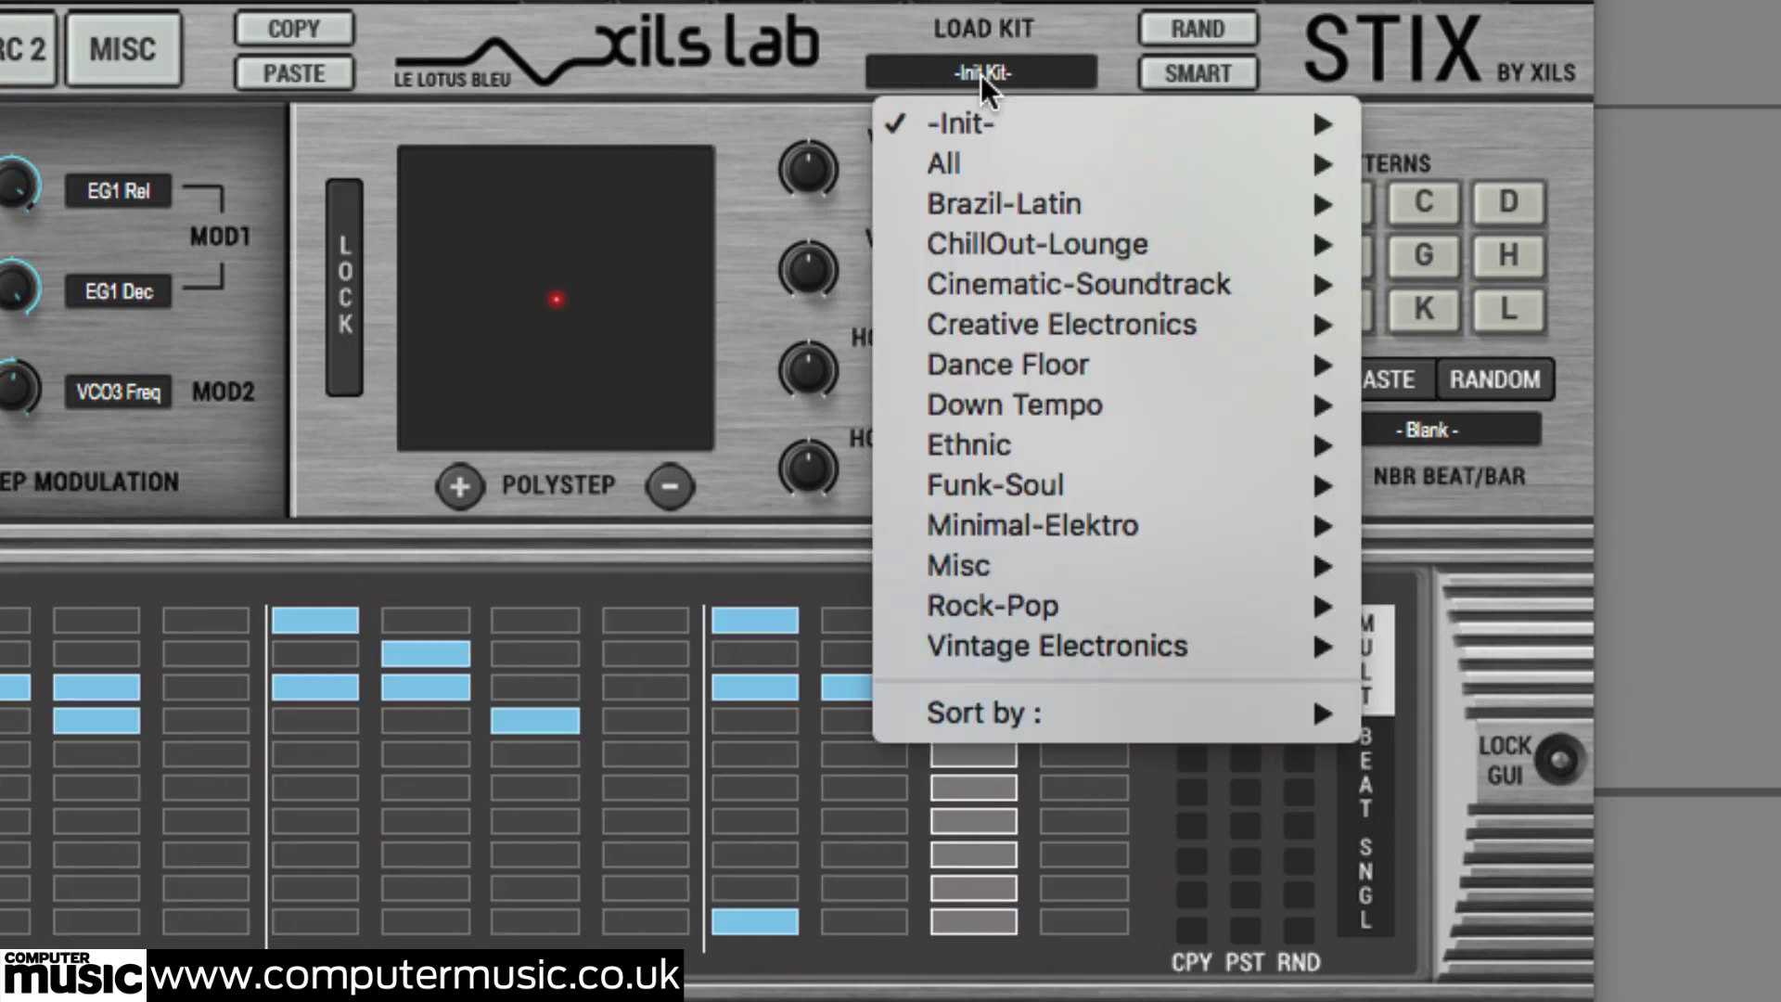
mouse_move(1117, 370)
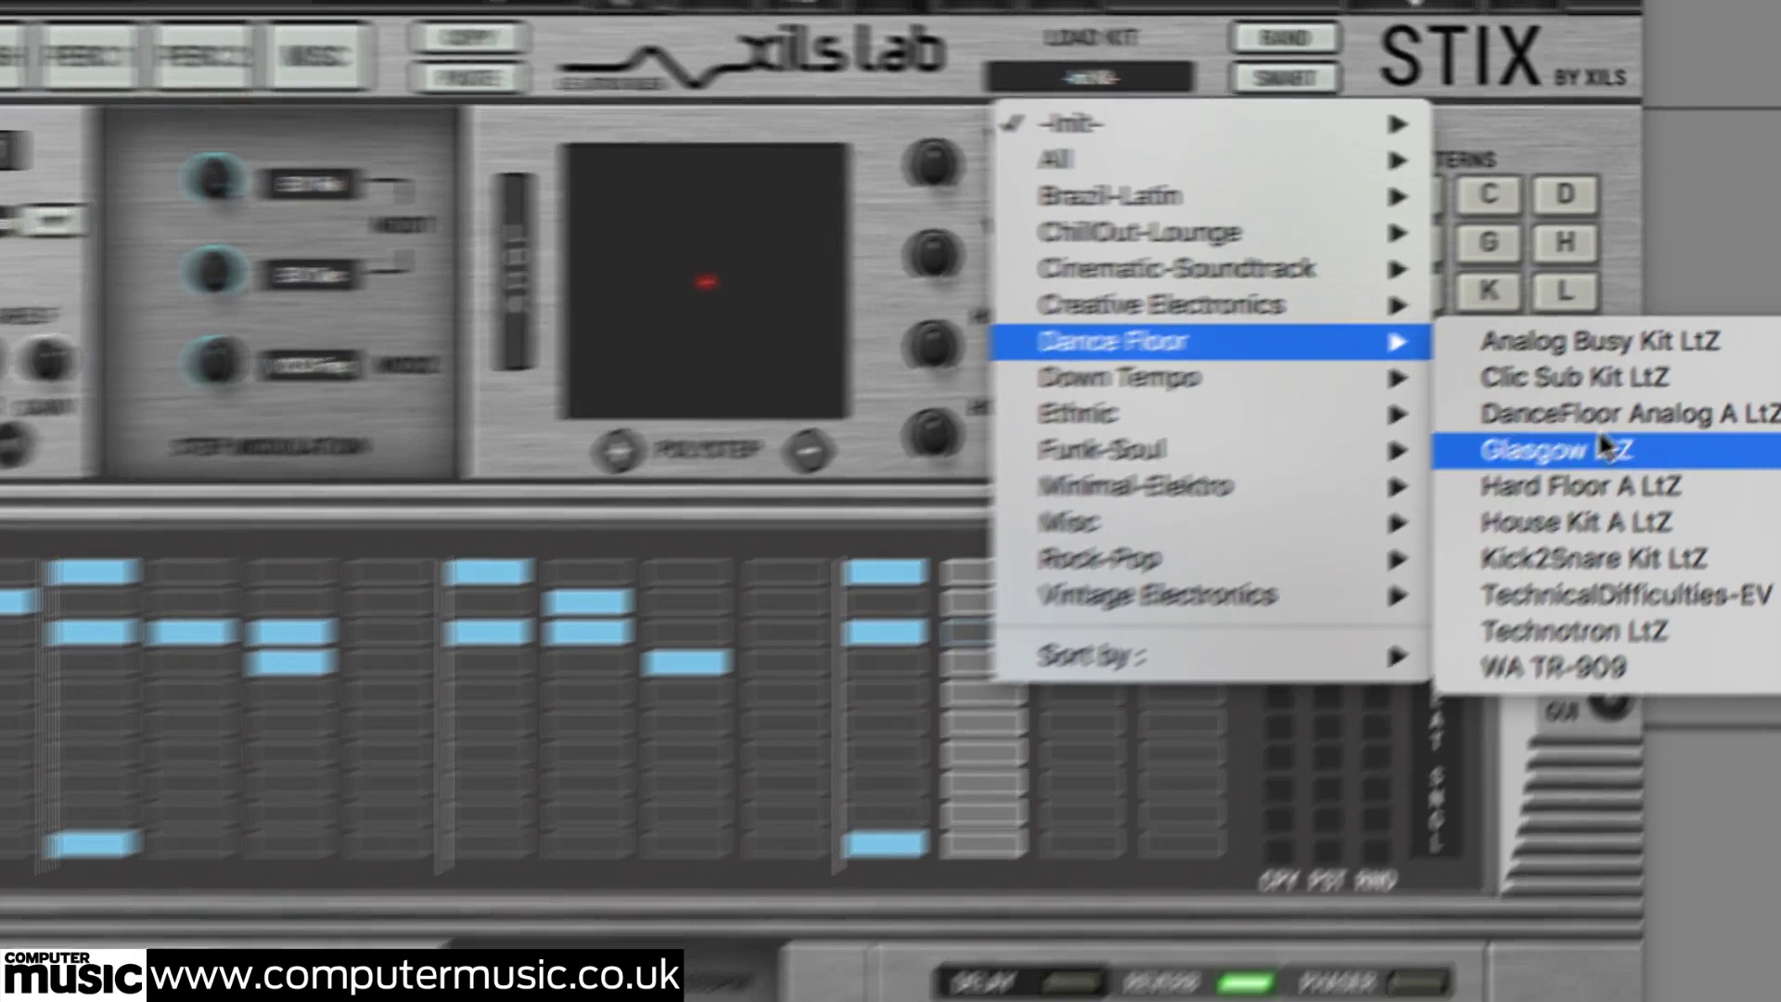
click(1546, 483)
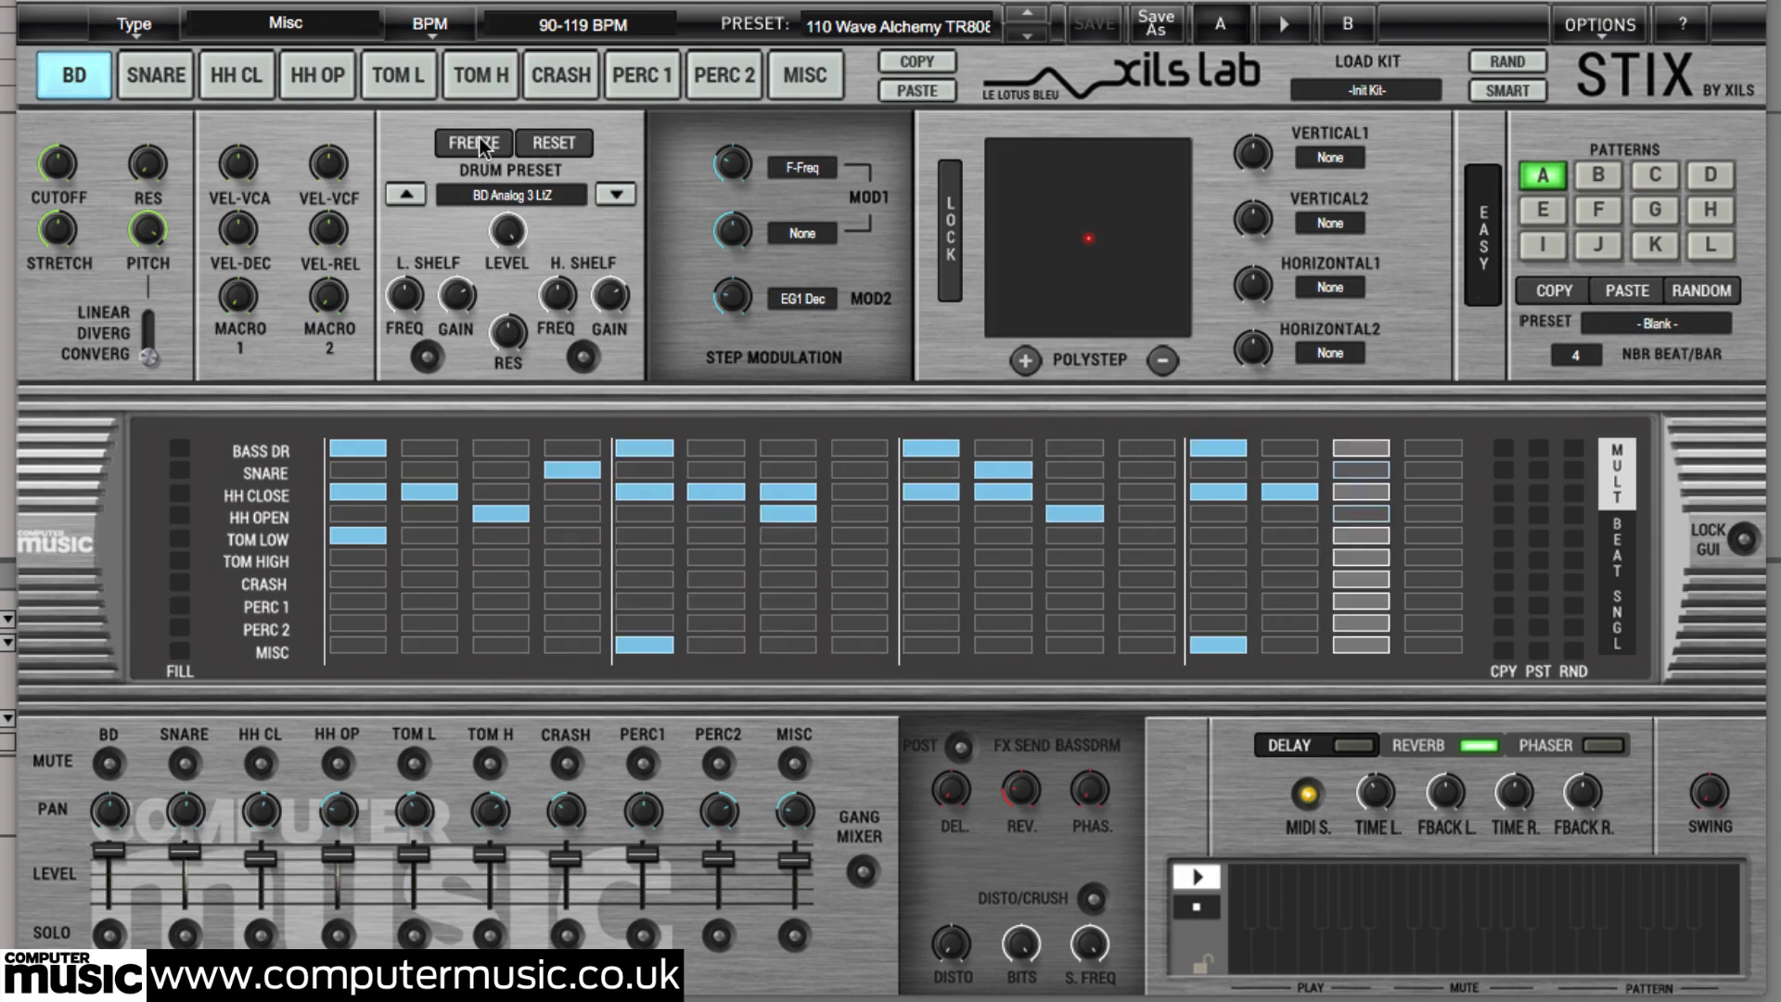
Step: Load the Rimshot 82L-RIM-N-1HIFI drum preset from Snare > All into the snare voice
click(153, 78)
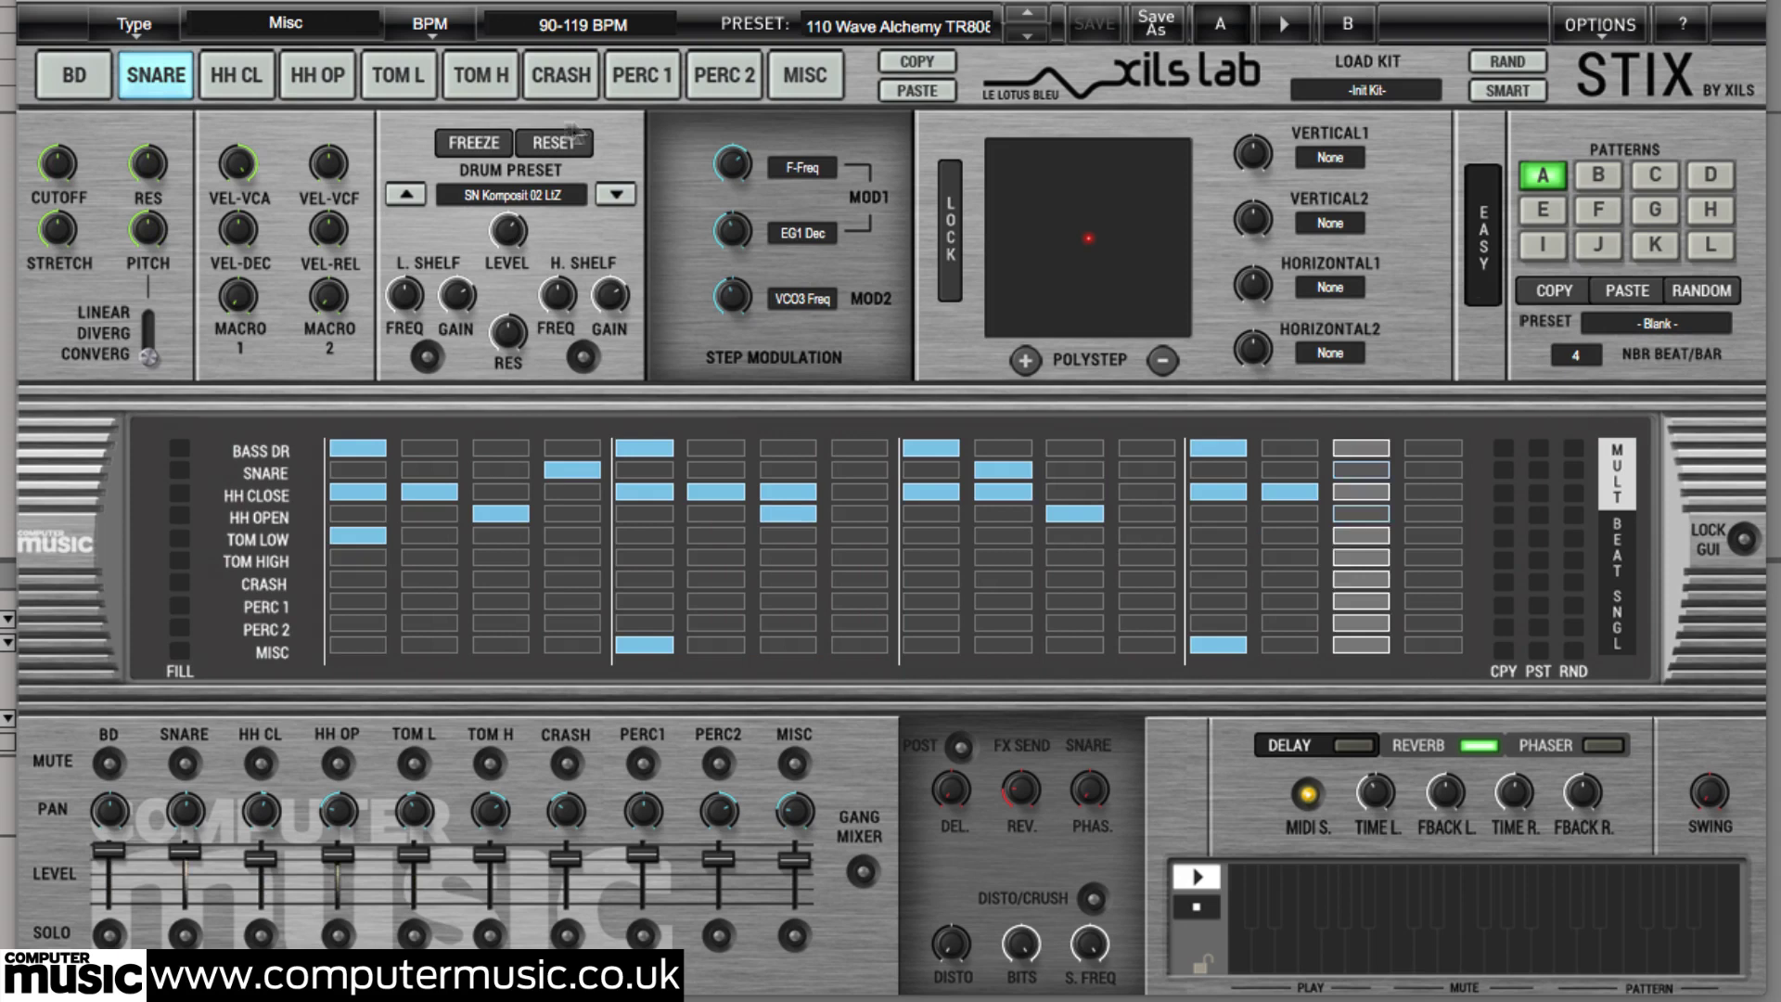
click(553, 196)
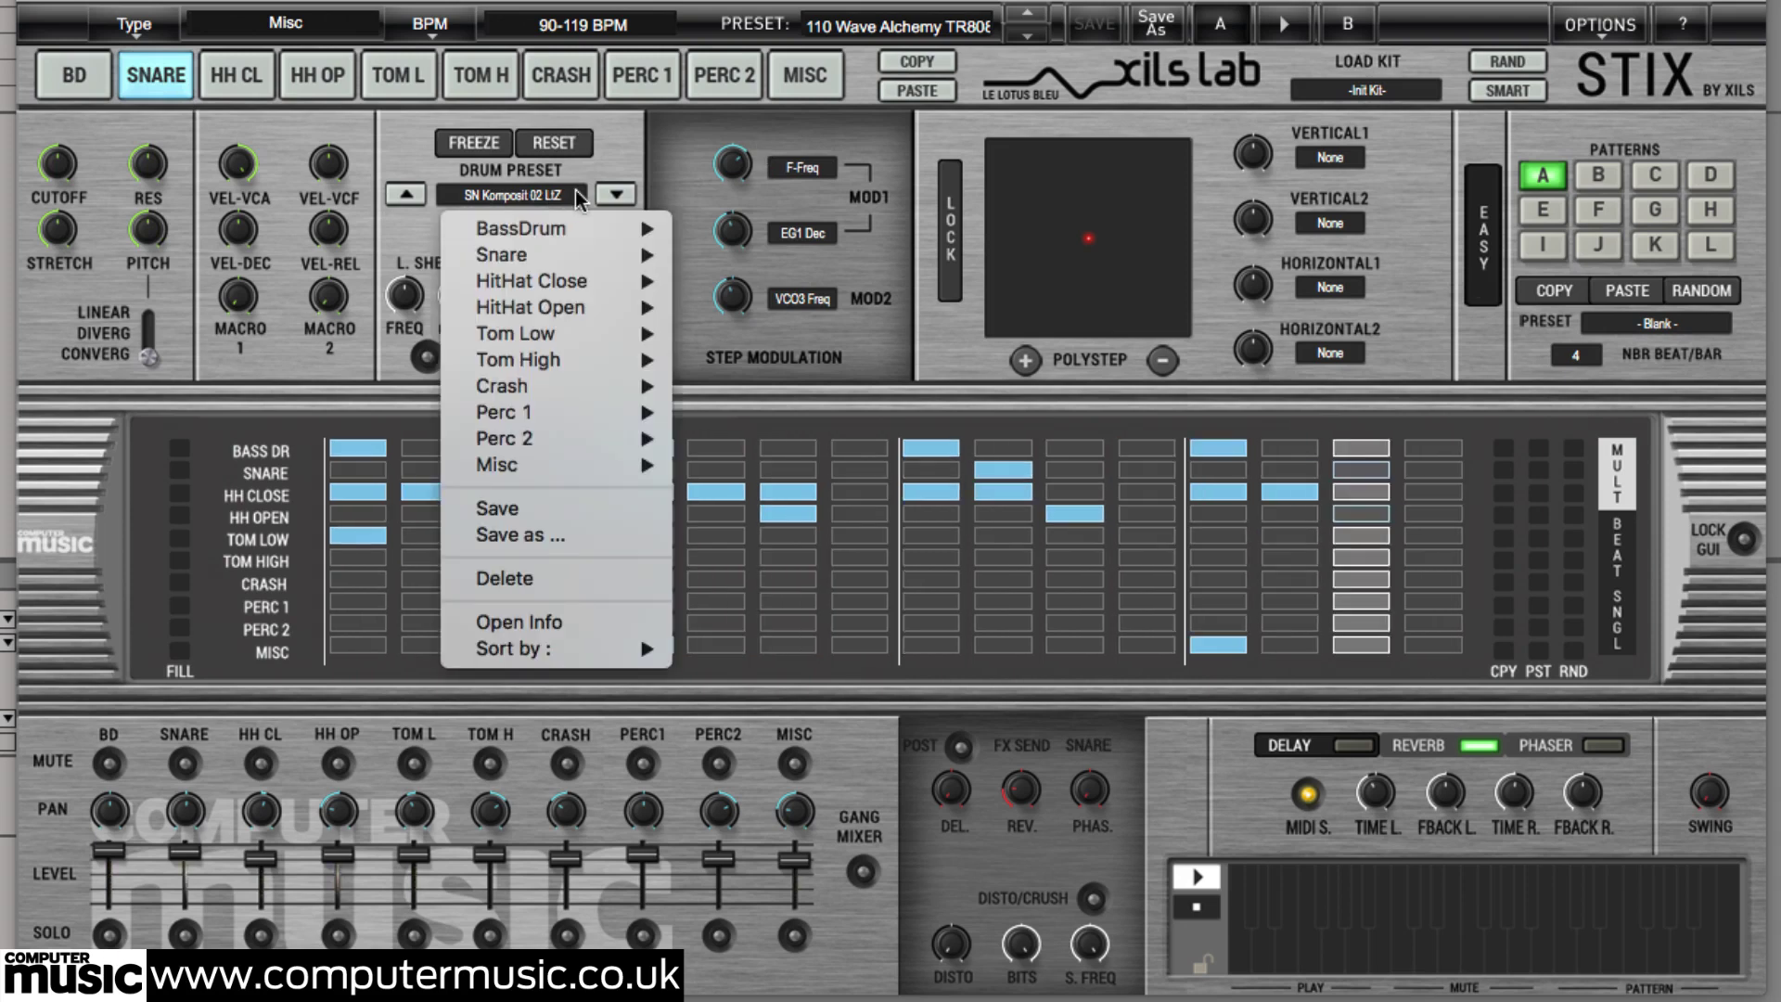
mouse_move(557, 255)
mouse_move(733, 258)
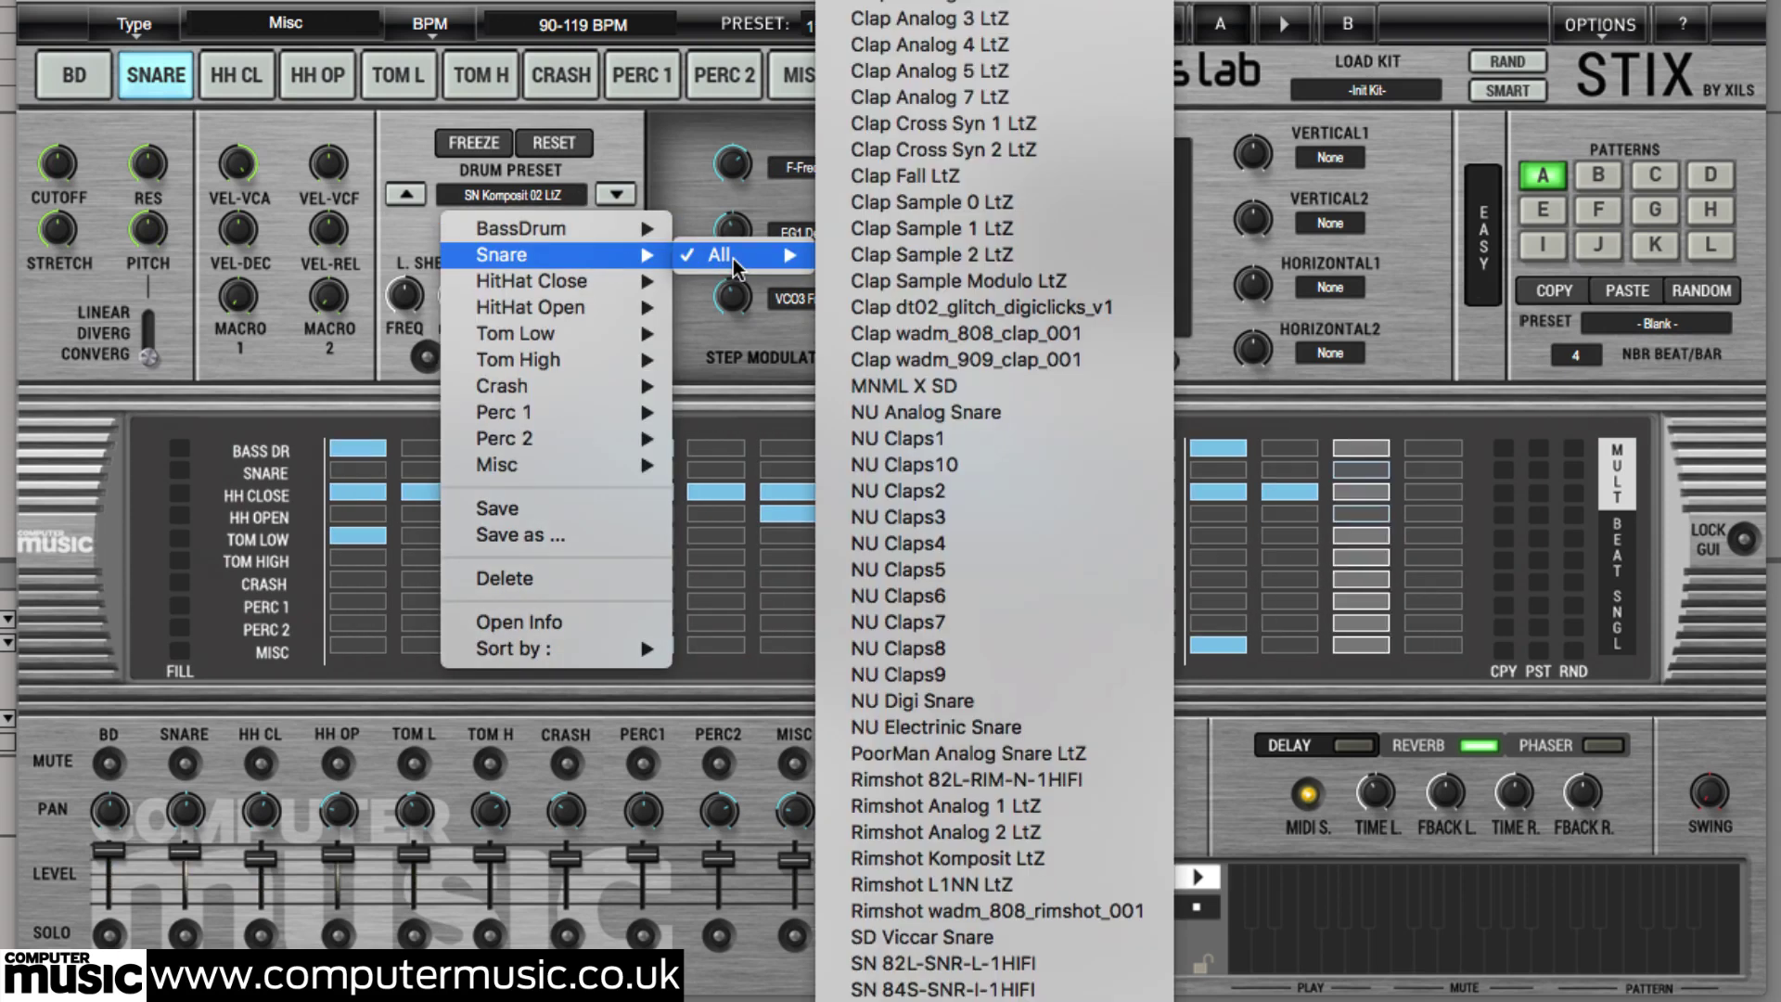
click(1005, 782)
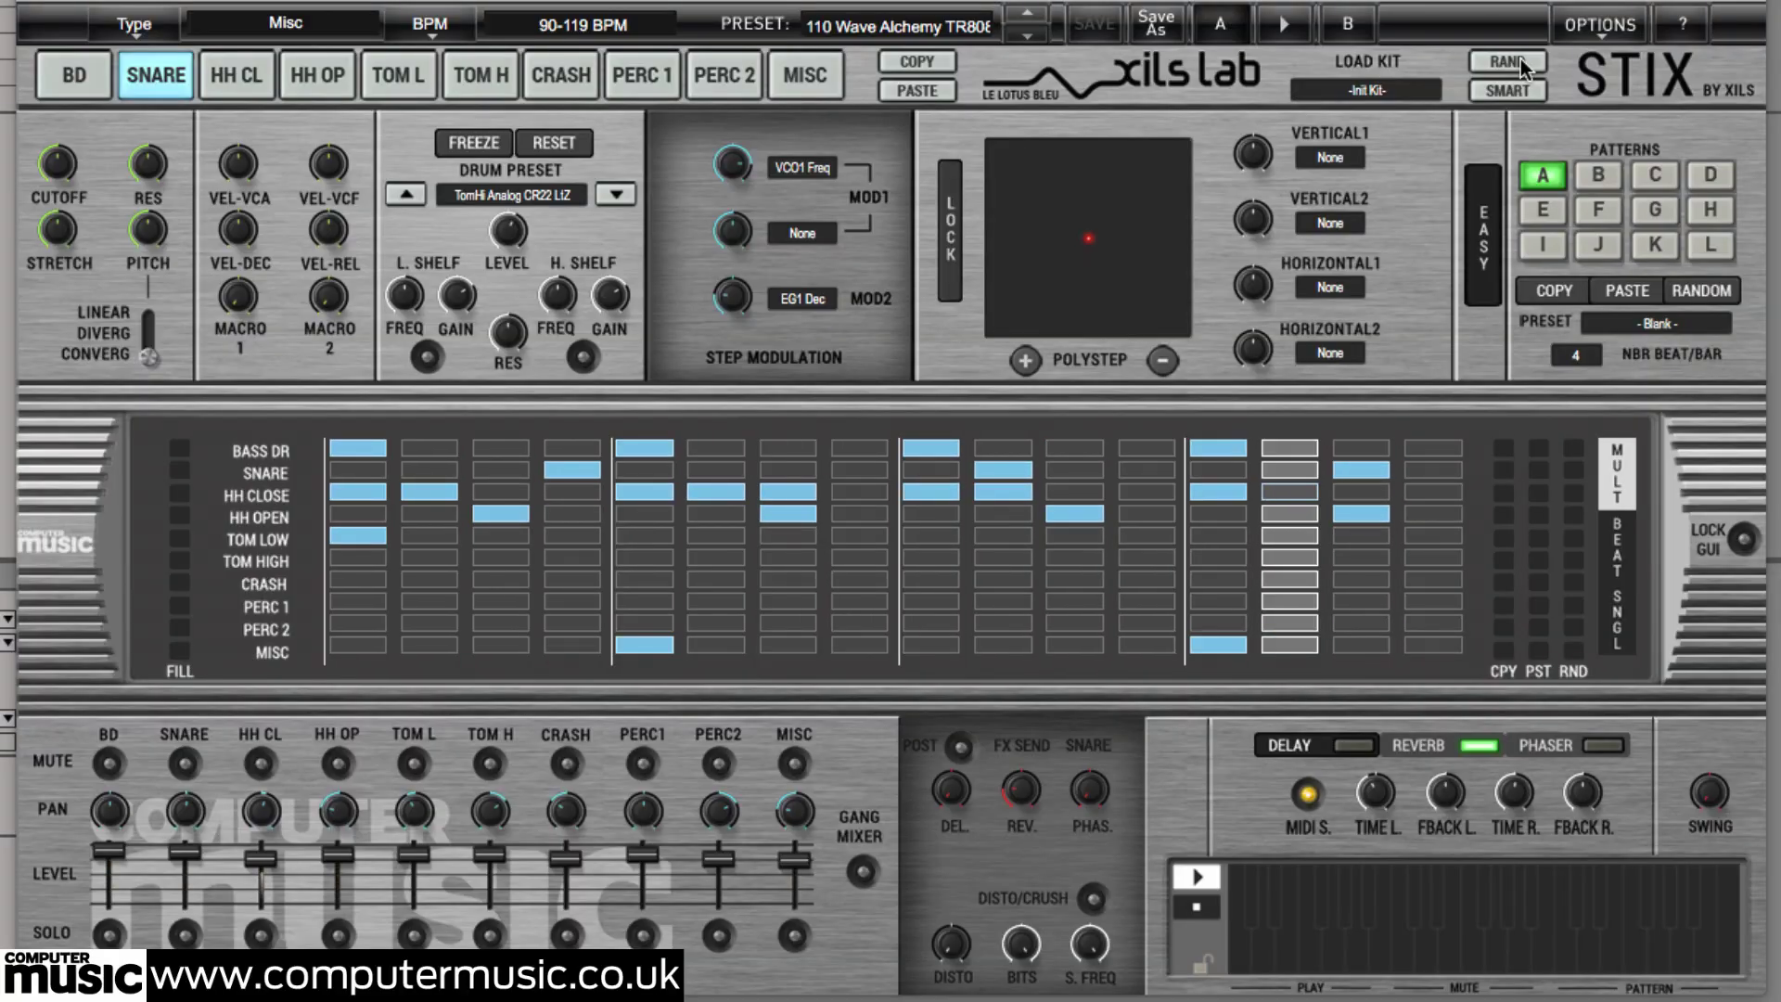
Step: Randomise the snare voice three times with RAND, ending on Hi Bell Macro LtZ
click(1522, 58)
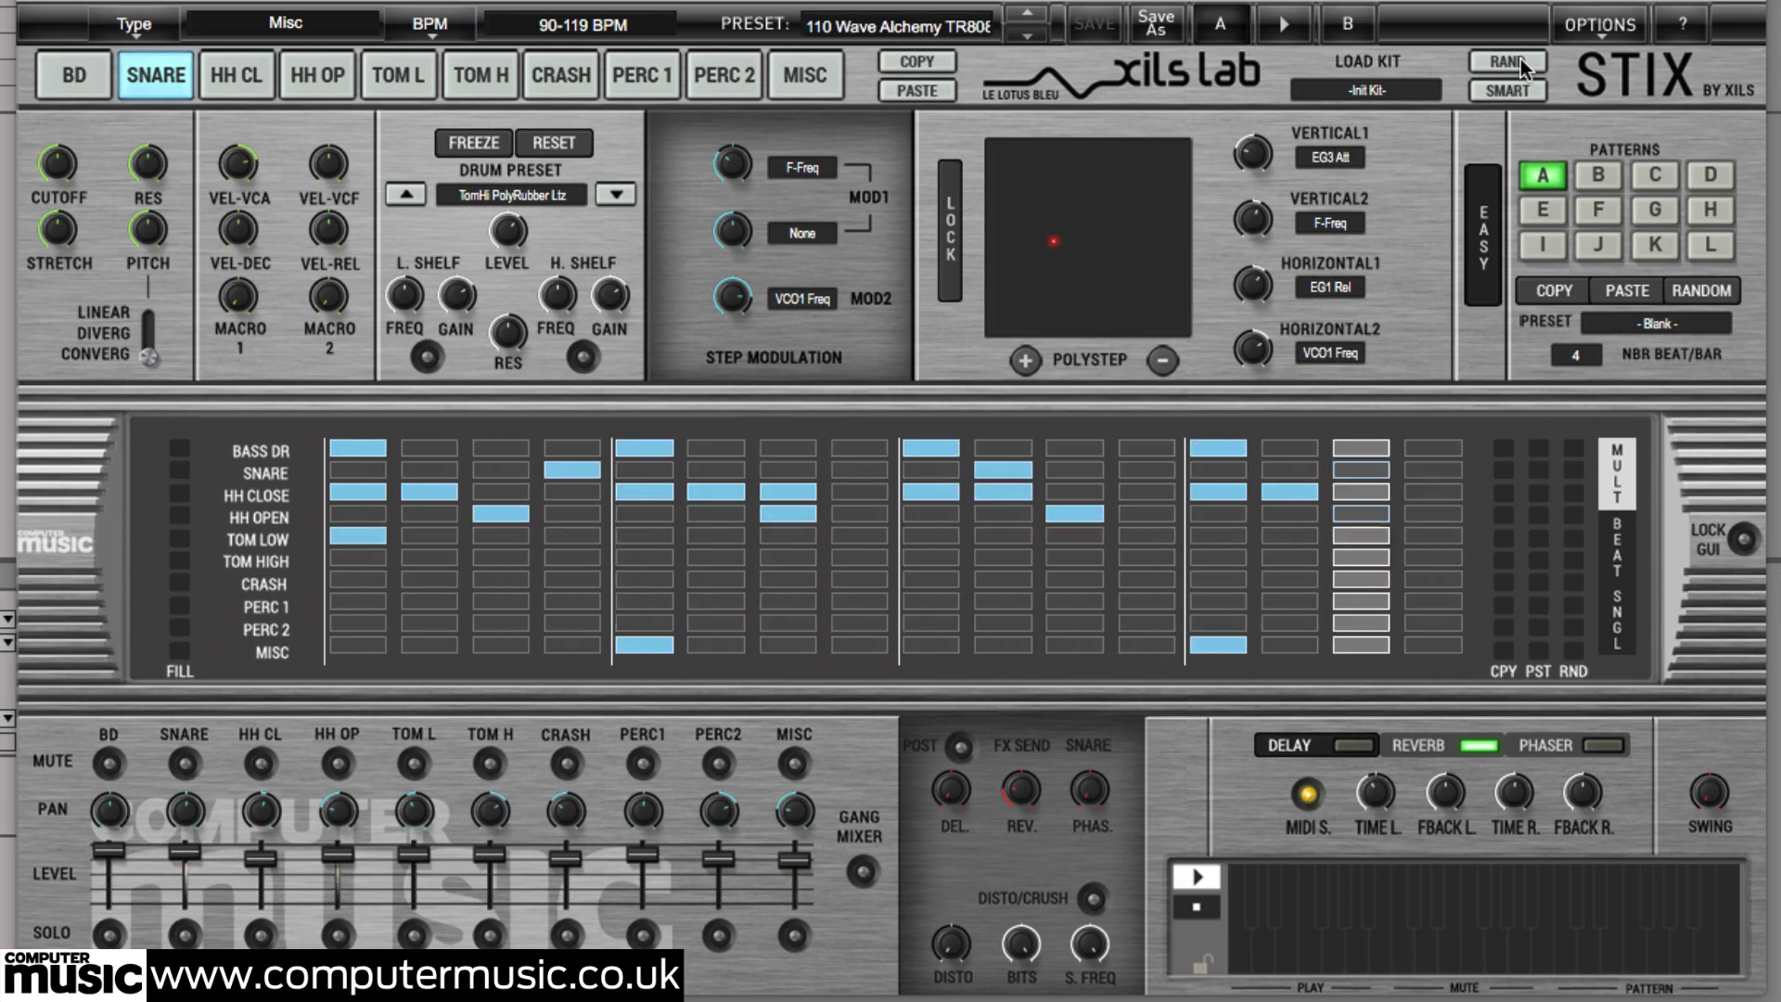
click(1522, 59)
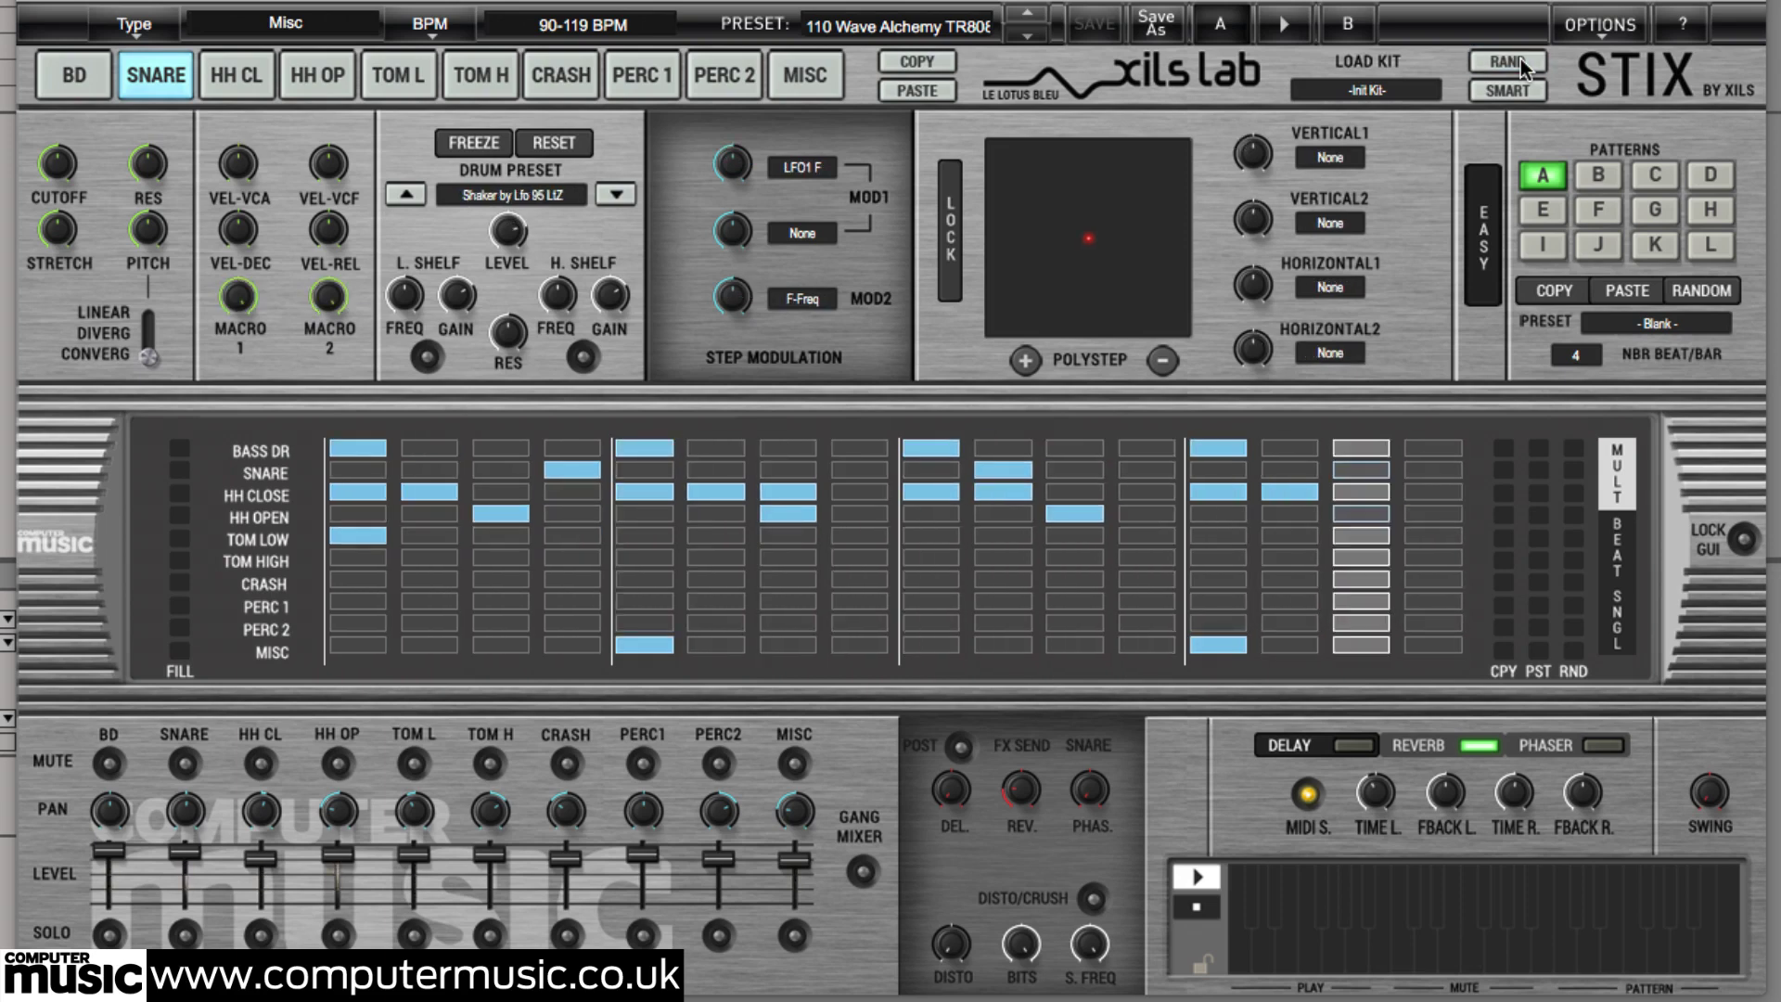
click(1510, 92)
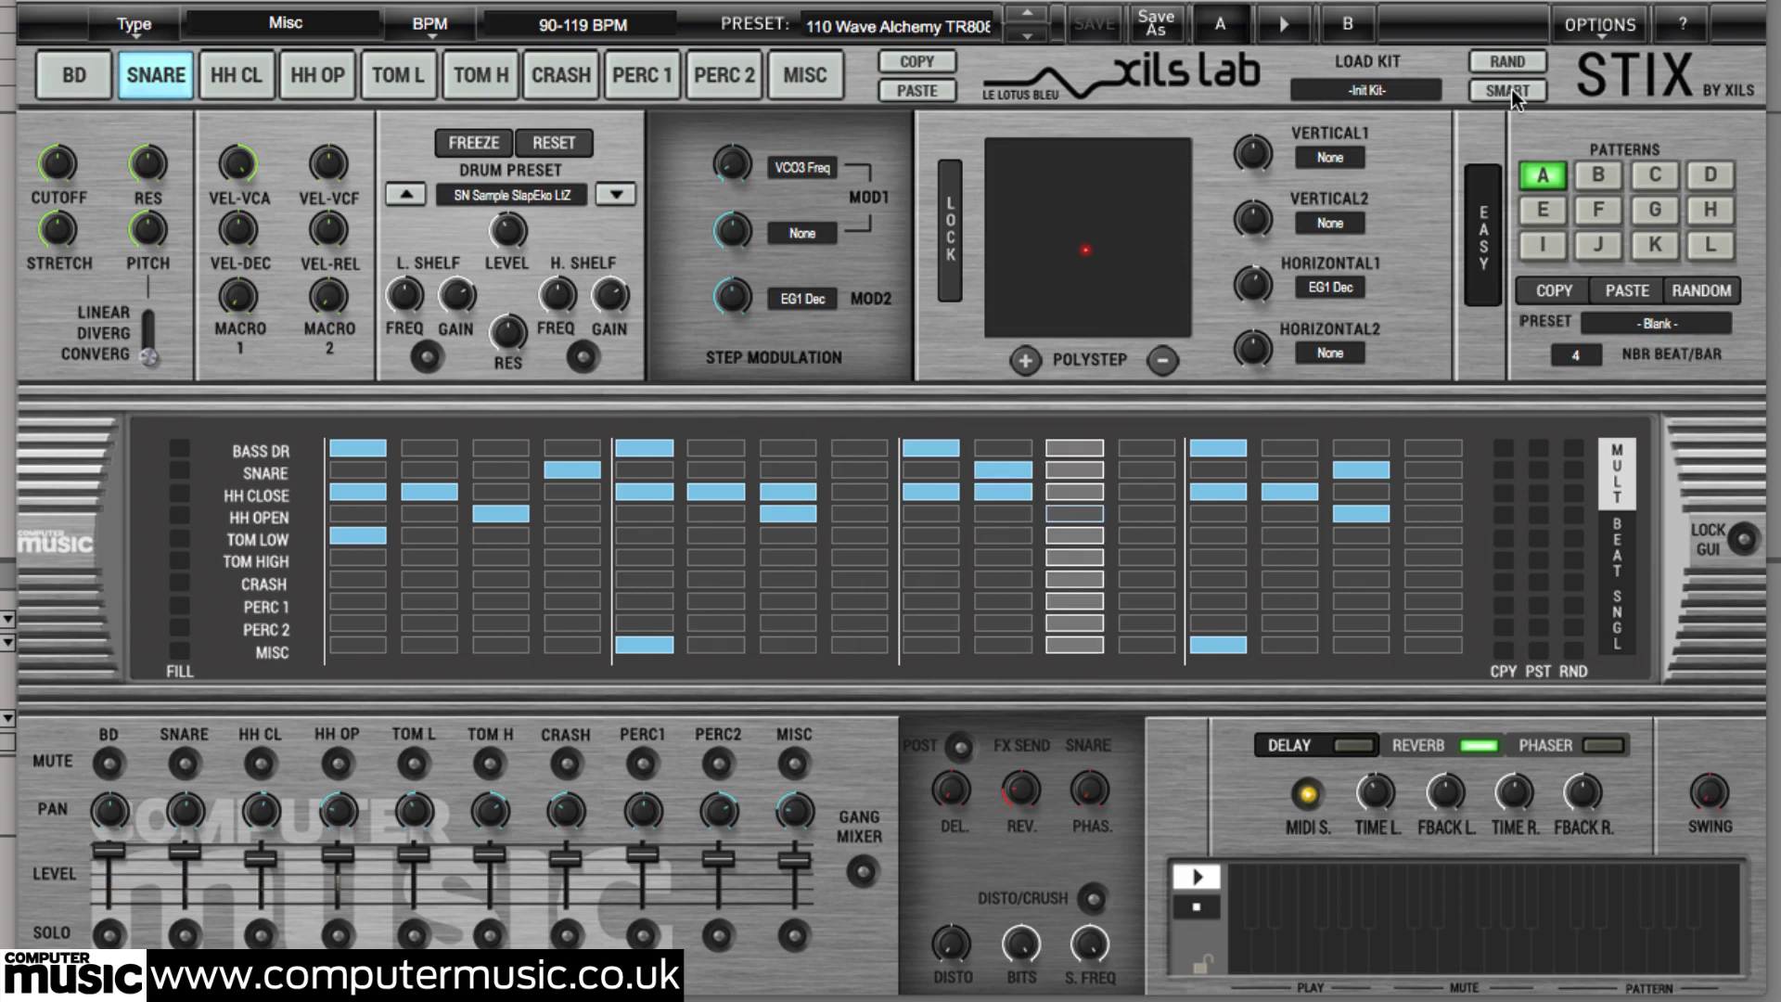
Step: Press SMART six times to audition snare sounds, ending on Snare Hybrid FM2 LtZ
click(1507, 91)
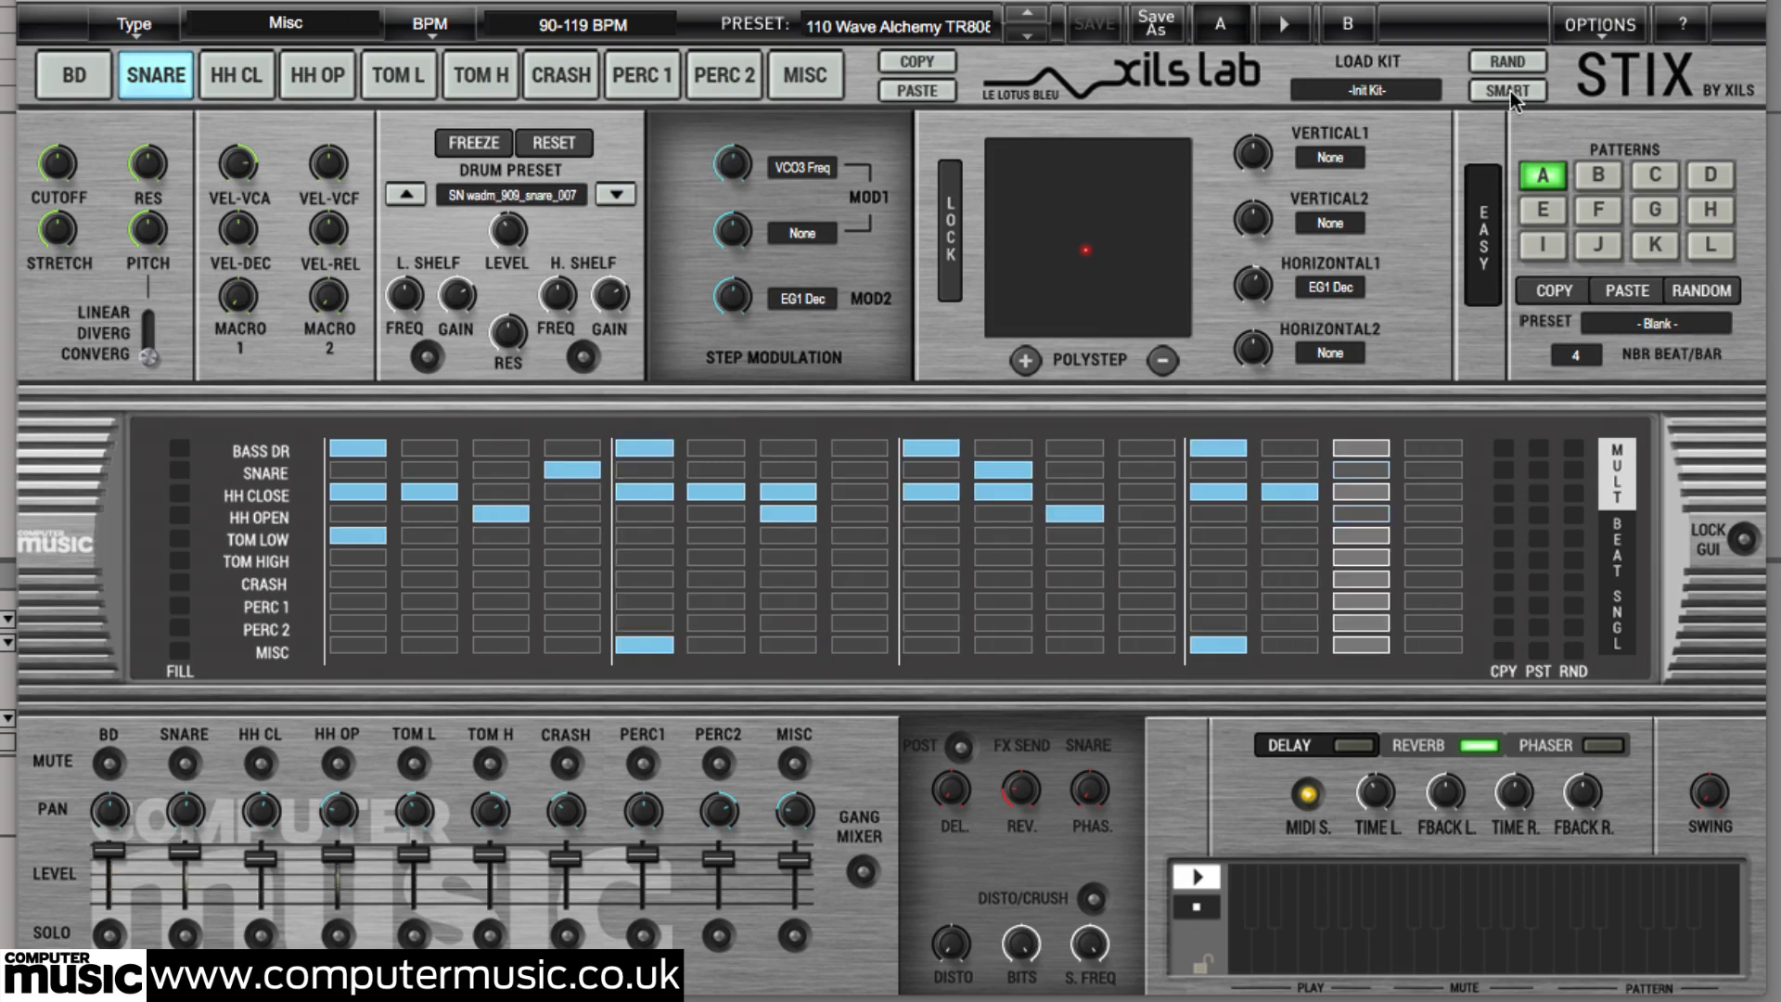
click(1507, 90)
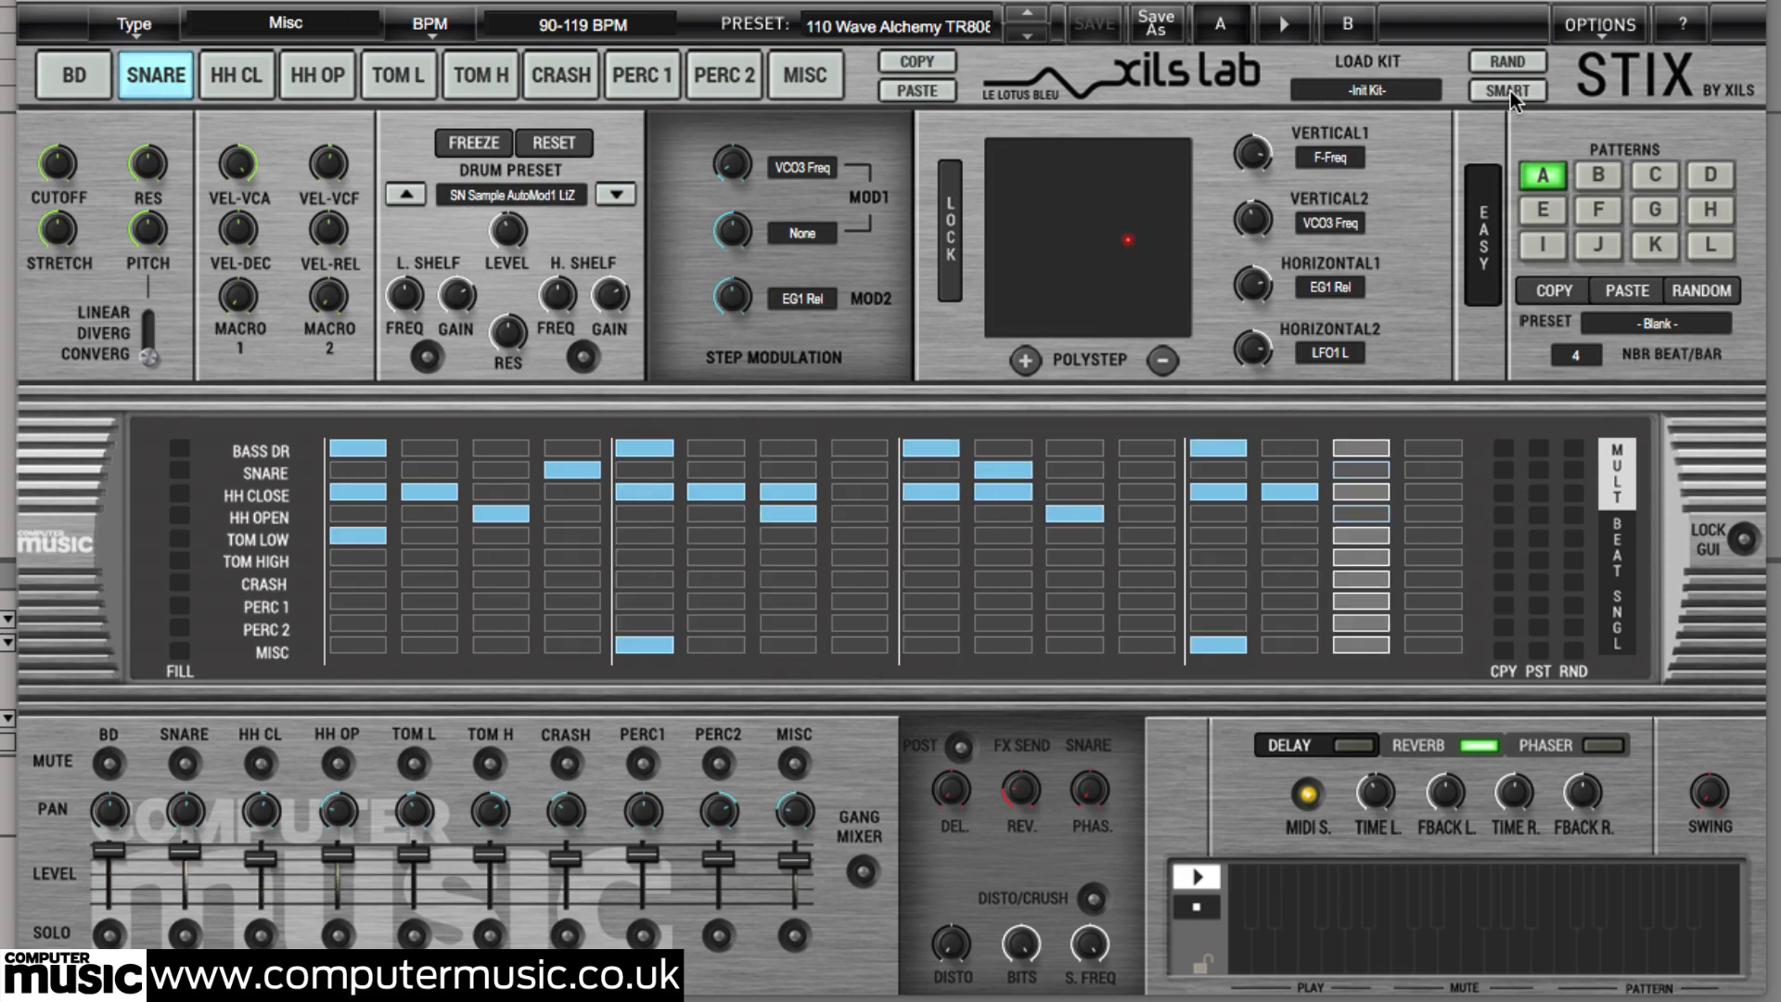
click(1508, 90)
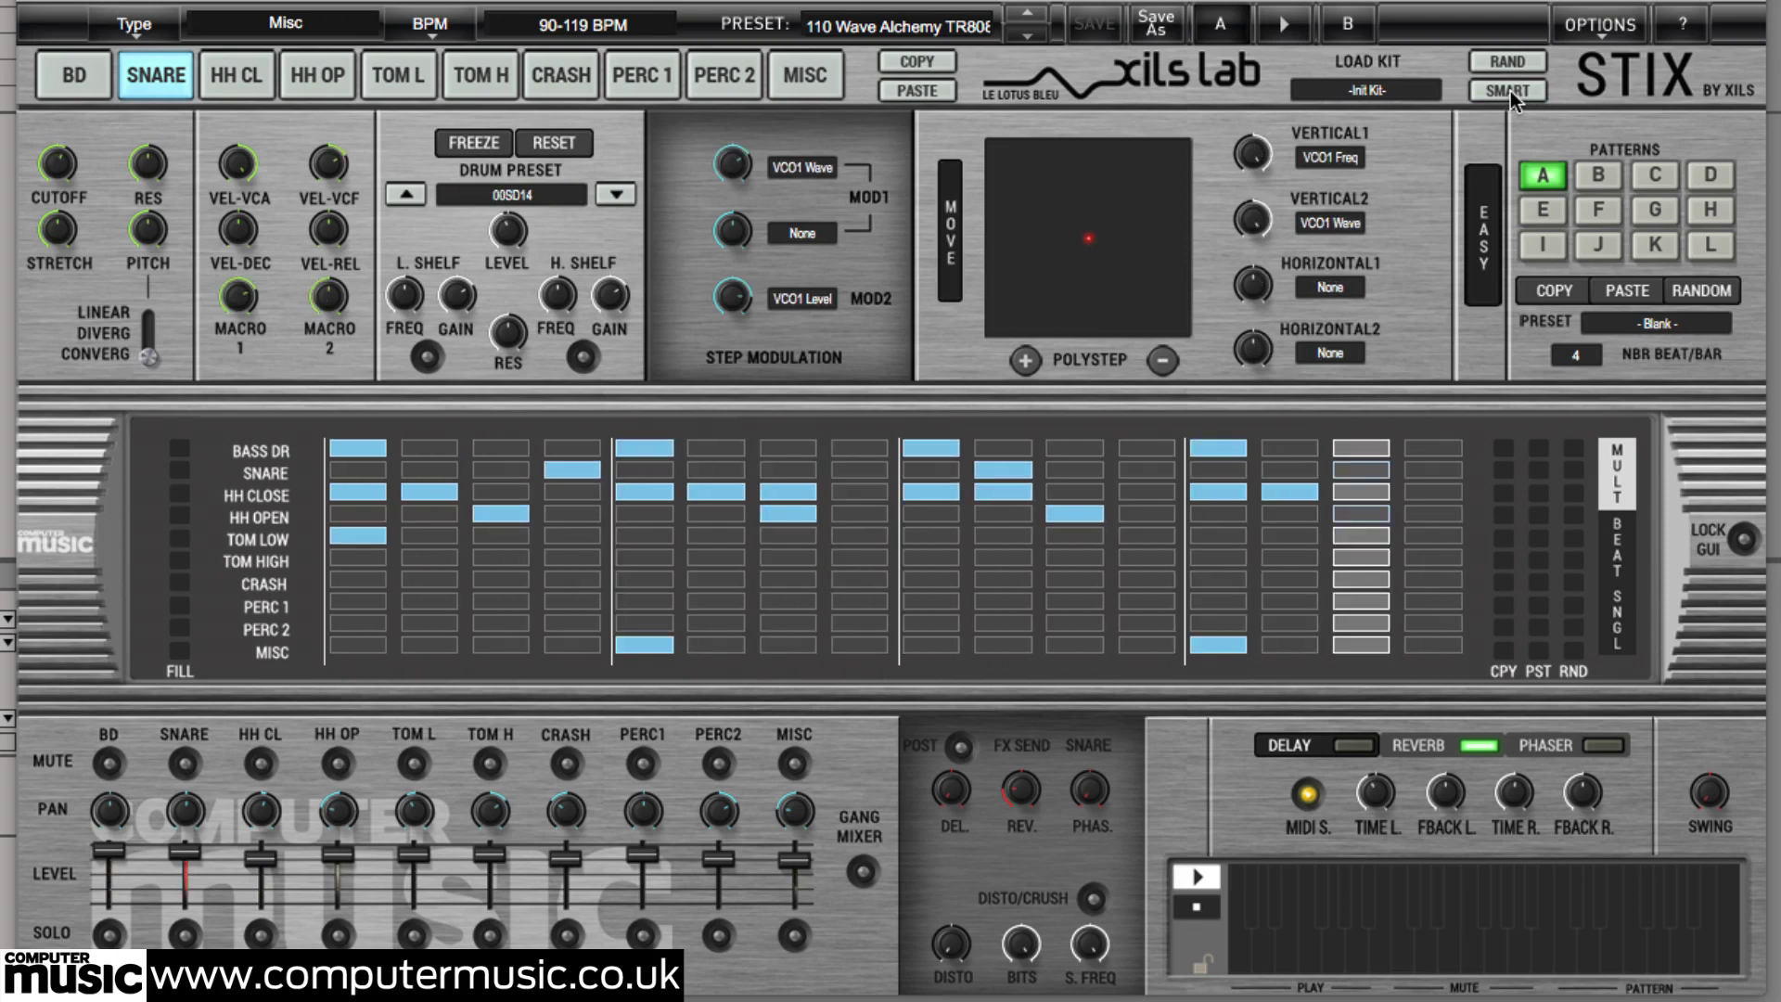
click(1507, 91)
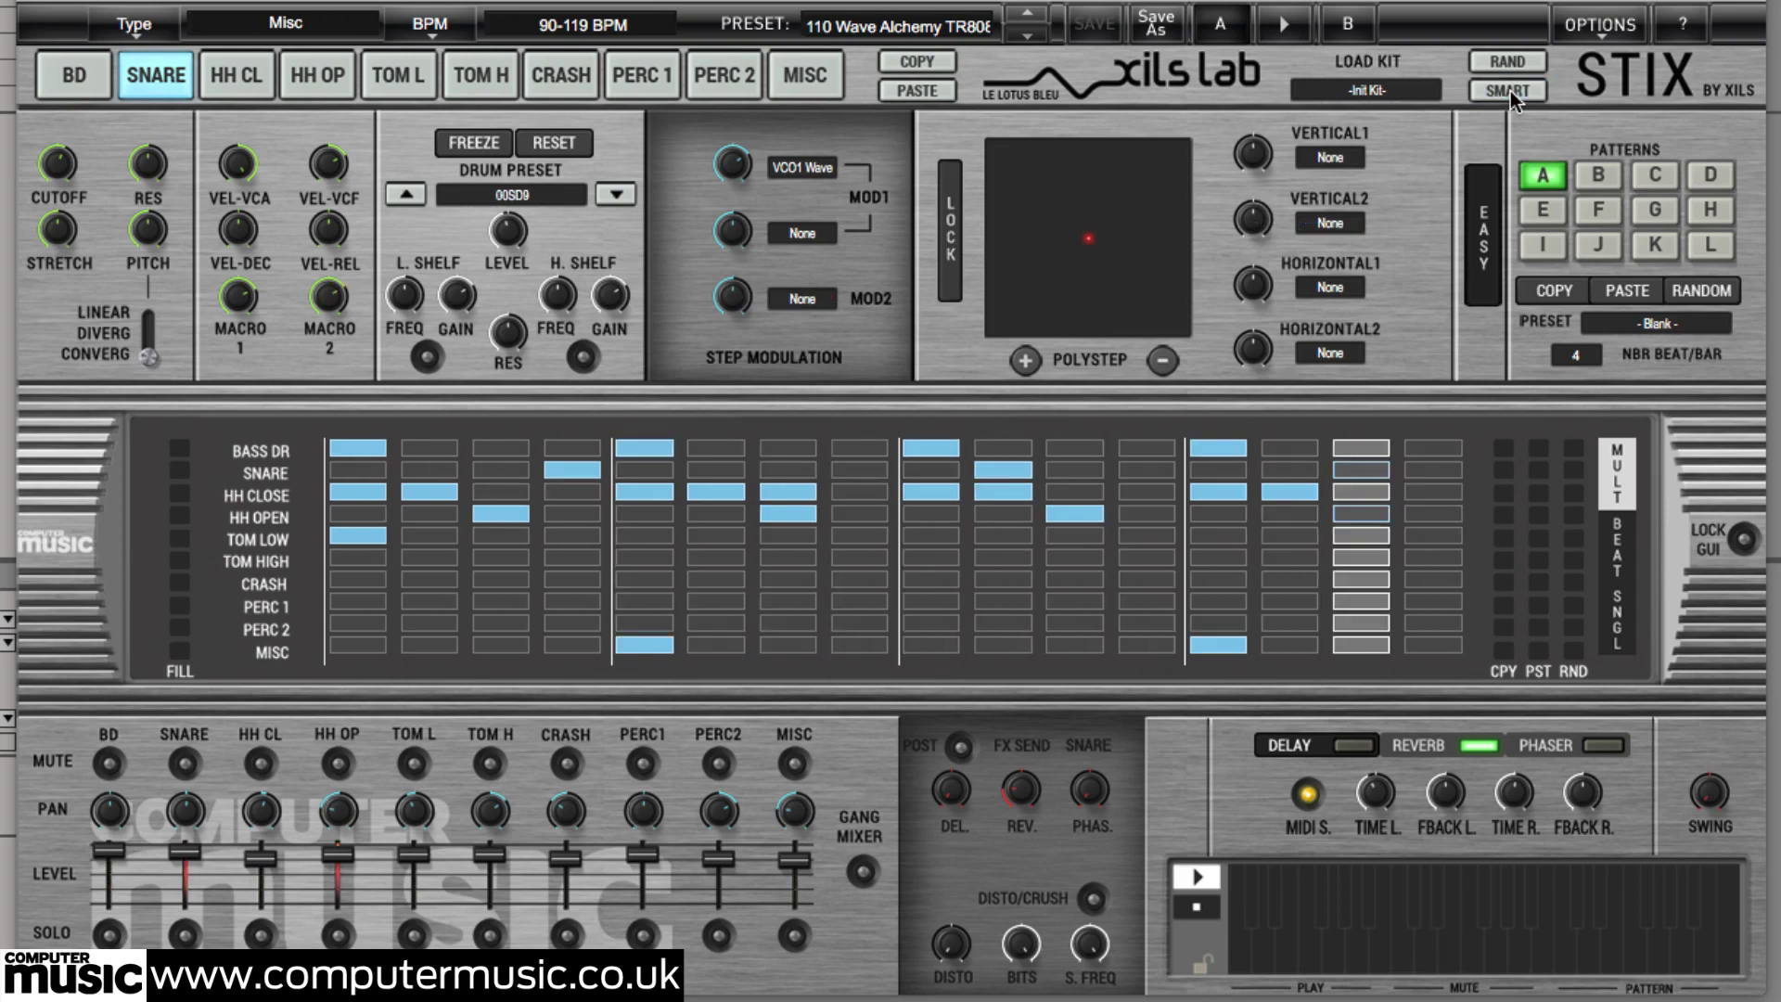
click(1507, 91)
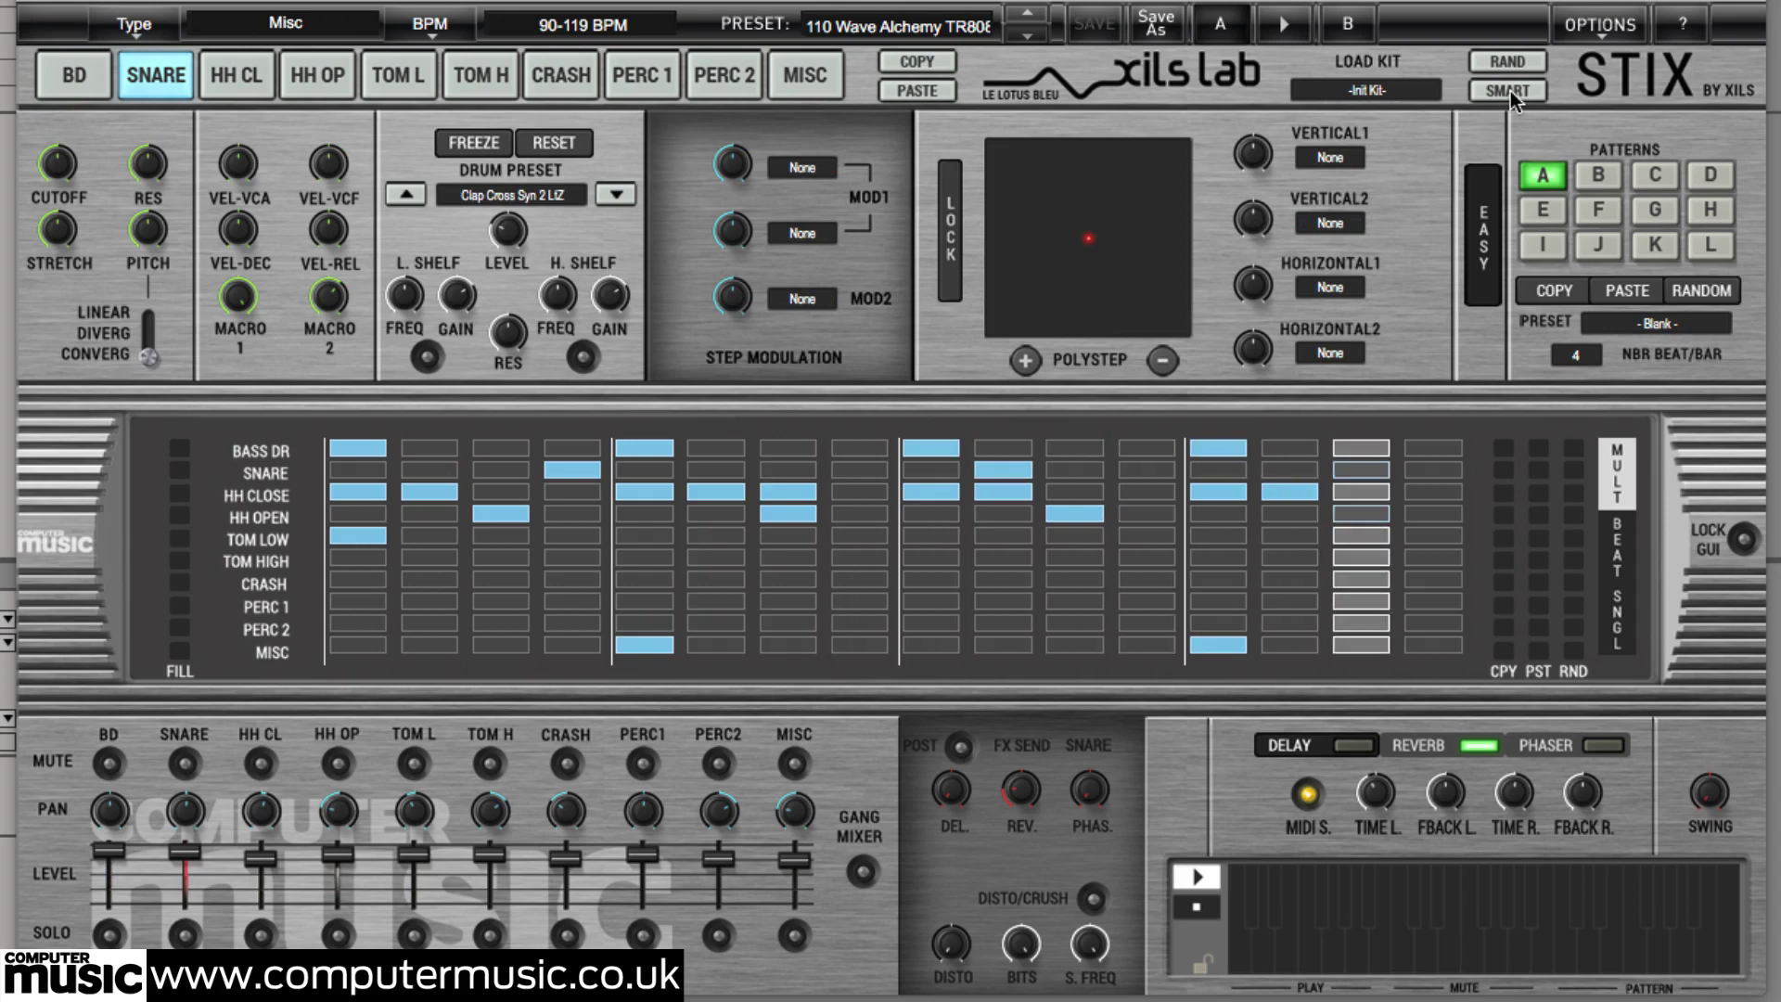
click(1508, 91)
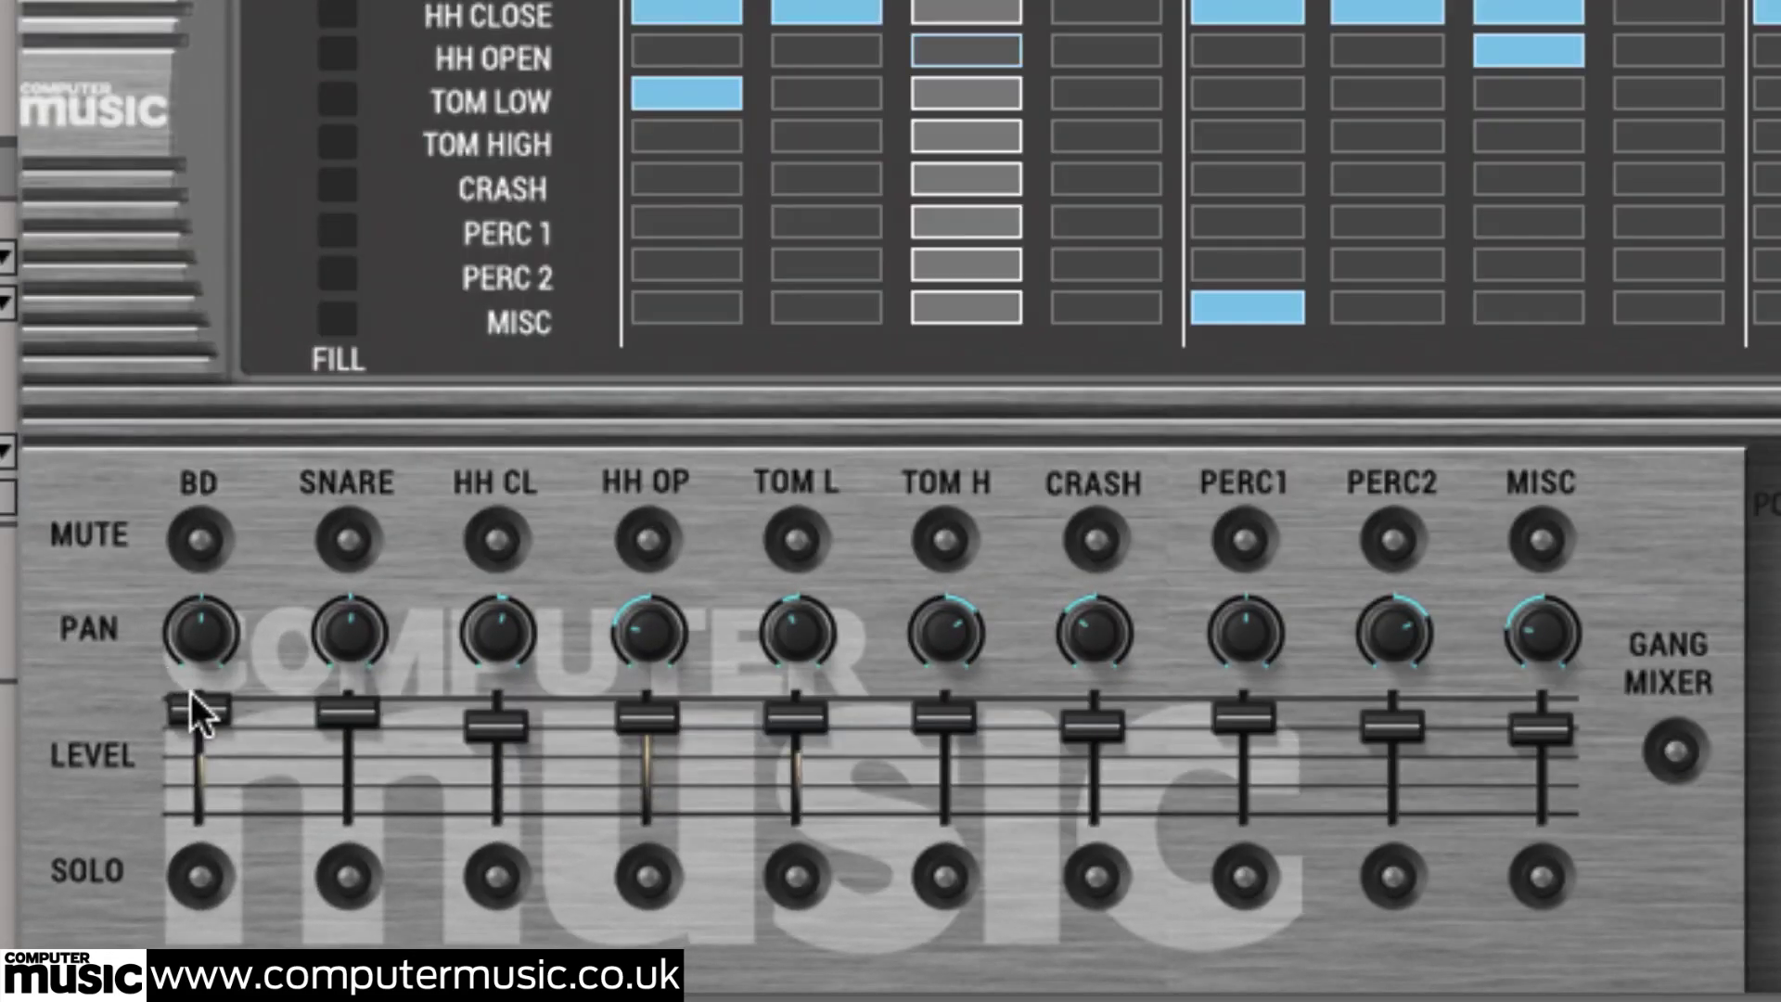
Step: Set the bass drum level to about 49, trim the snare level, and adjust all levels while linked
mouse_move(192, 707)
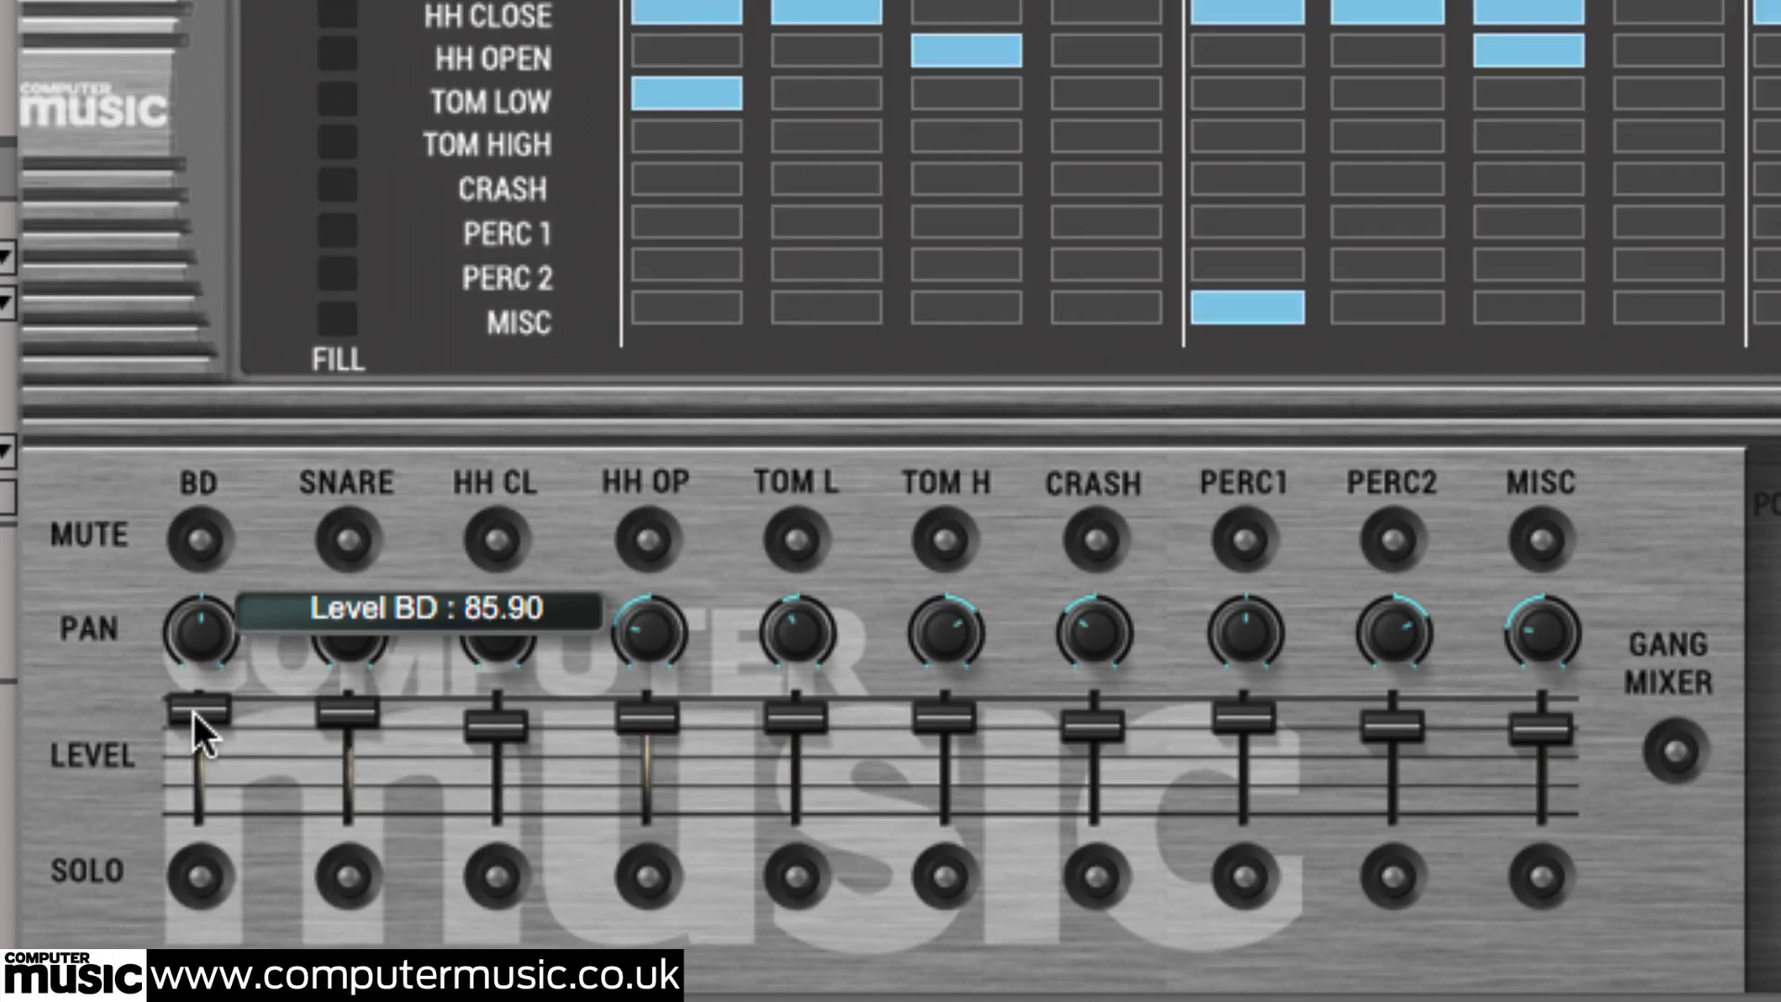
drag(193, 713, 263, 749)
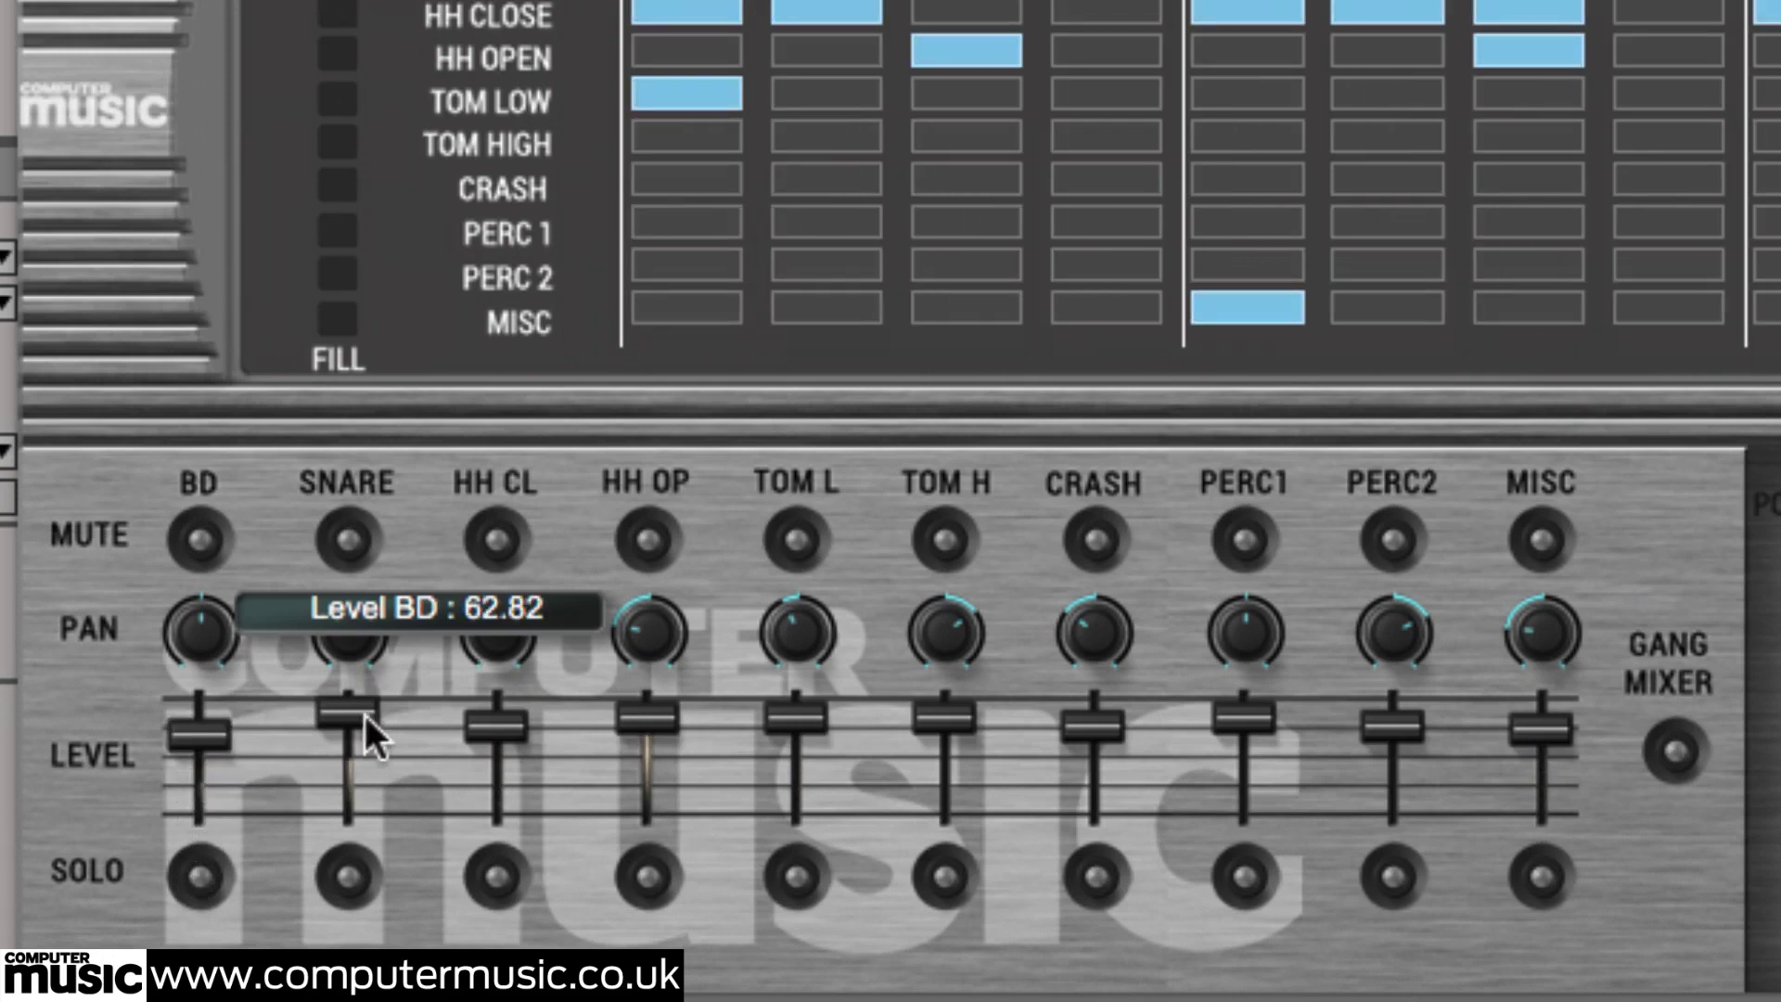
mouse_move(365, 715)
mouse_down()
mouse_move(359, 882)
mouse_move(369, 750)
mouse_up()
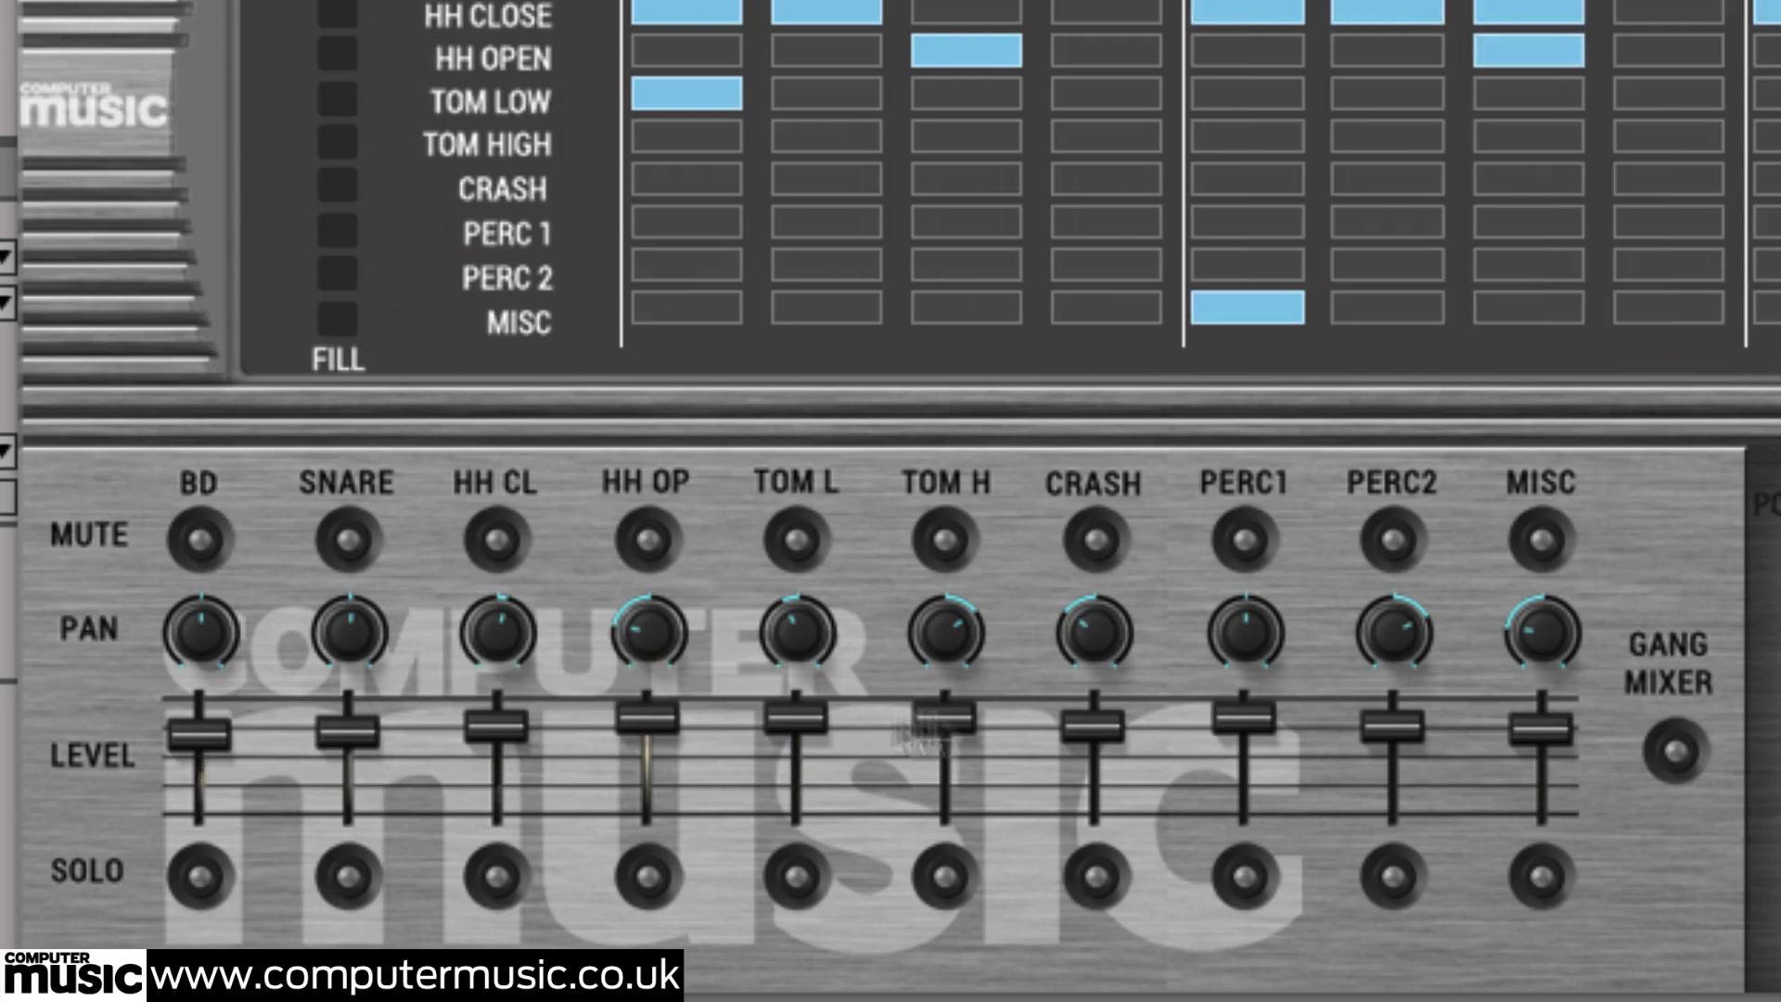
click(1676, 750)
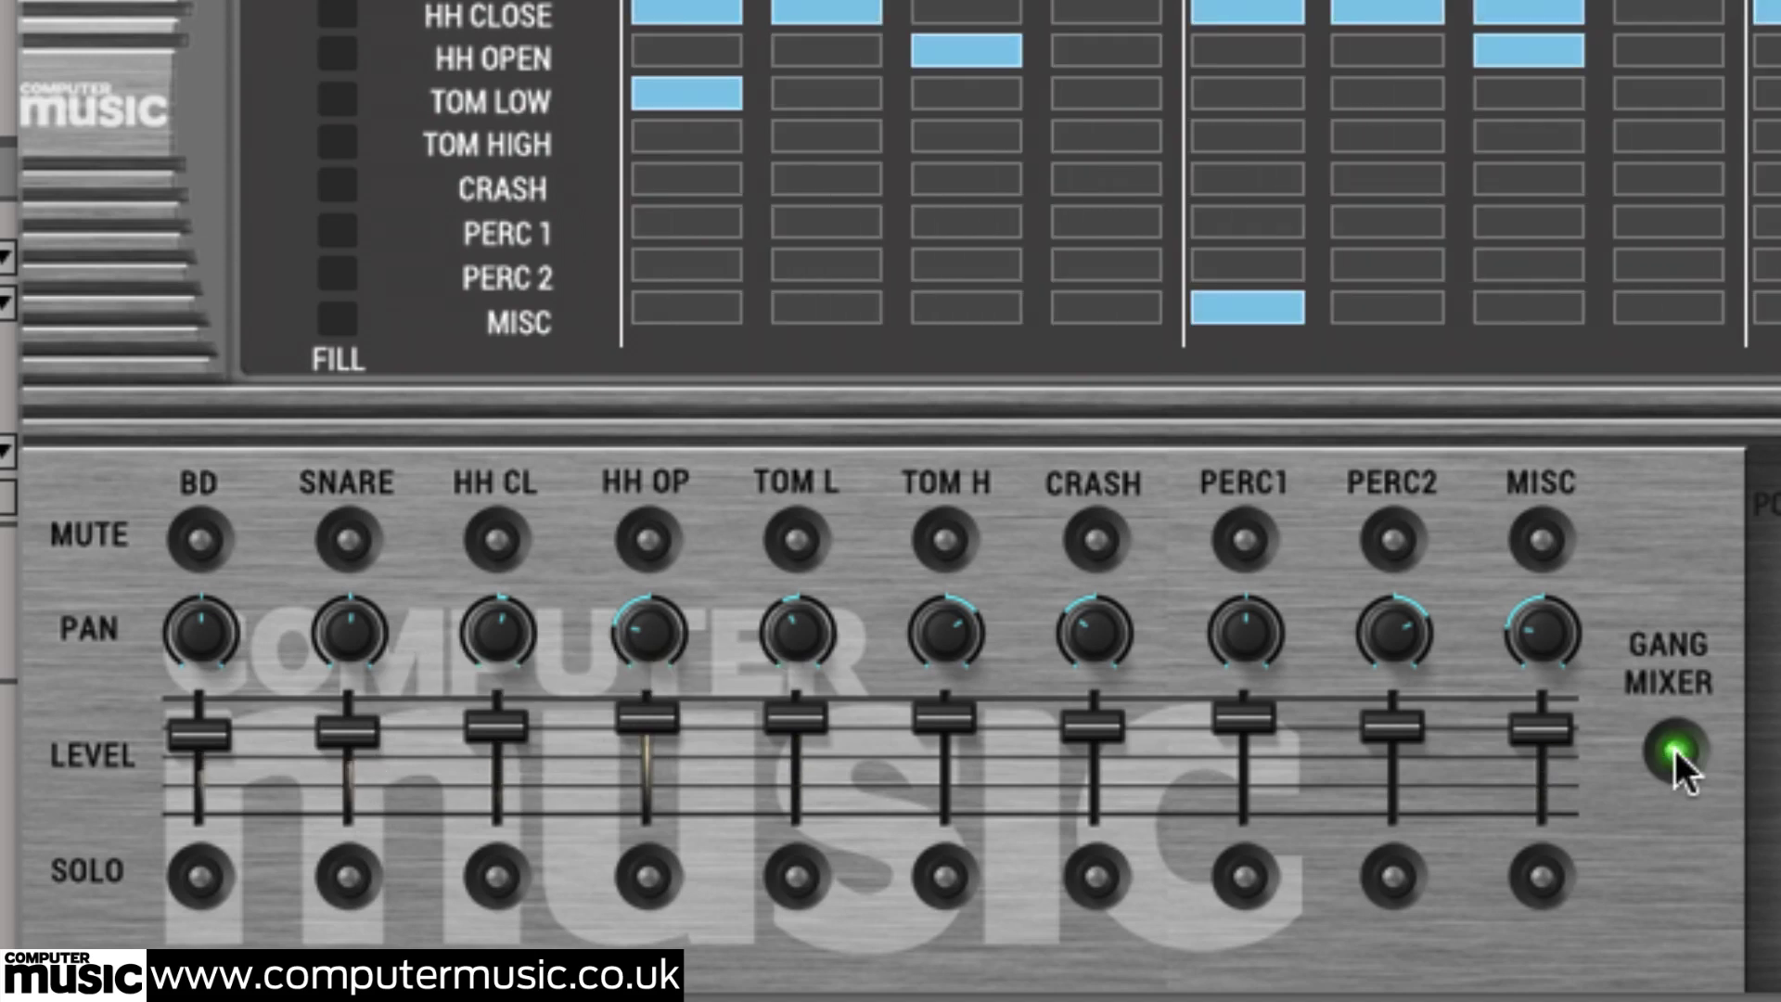
mouse_move(1542, 733)
mouse_down()
mouse_move(1552, 830)
mouse_move(1555, 748)
mouse_up()
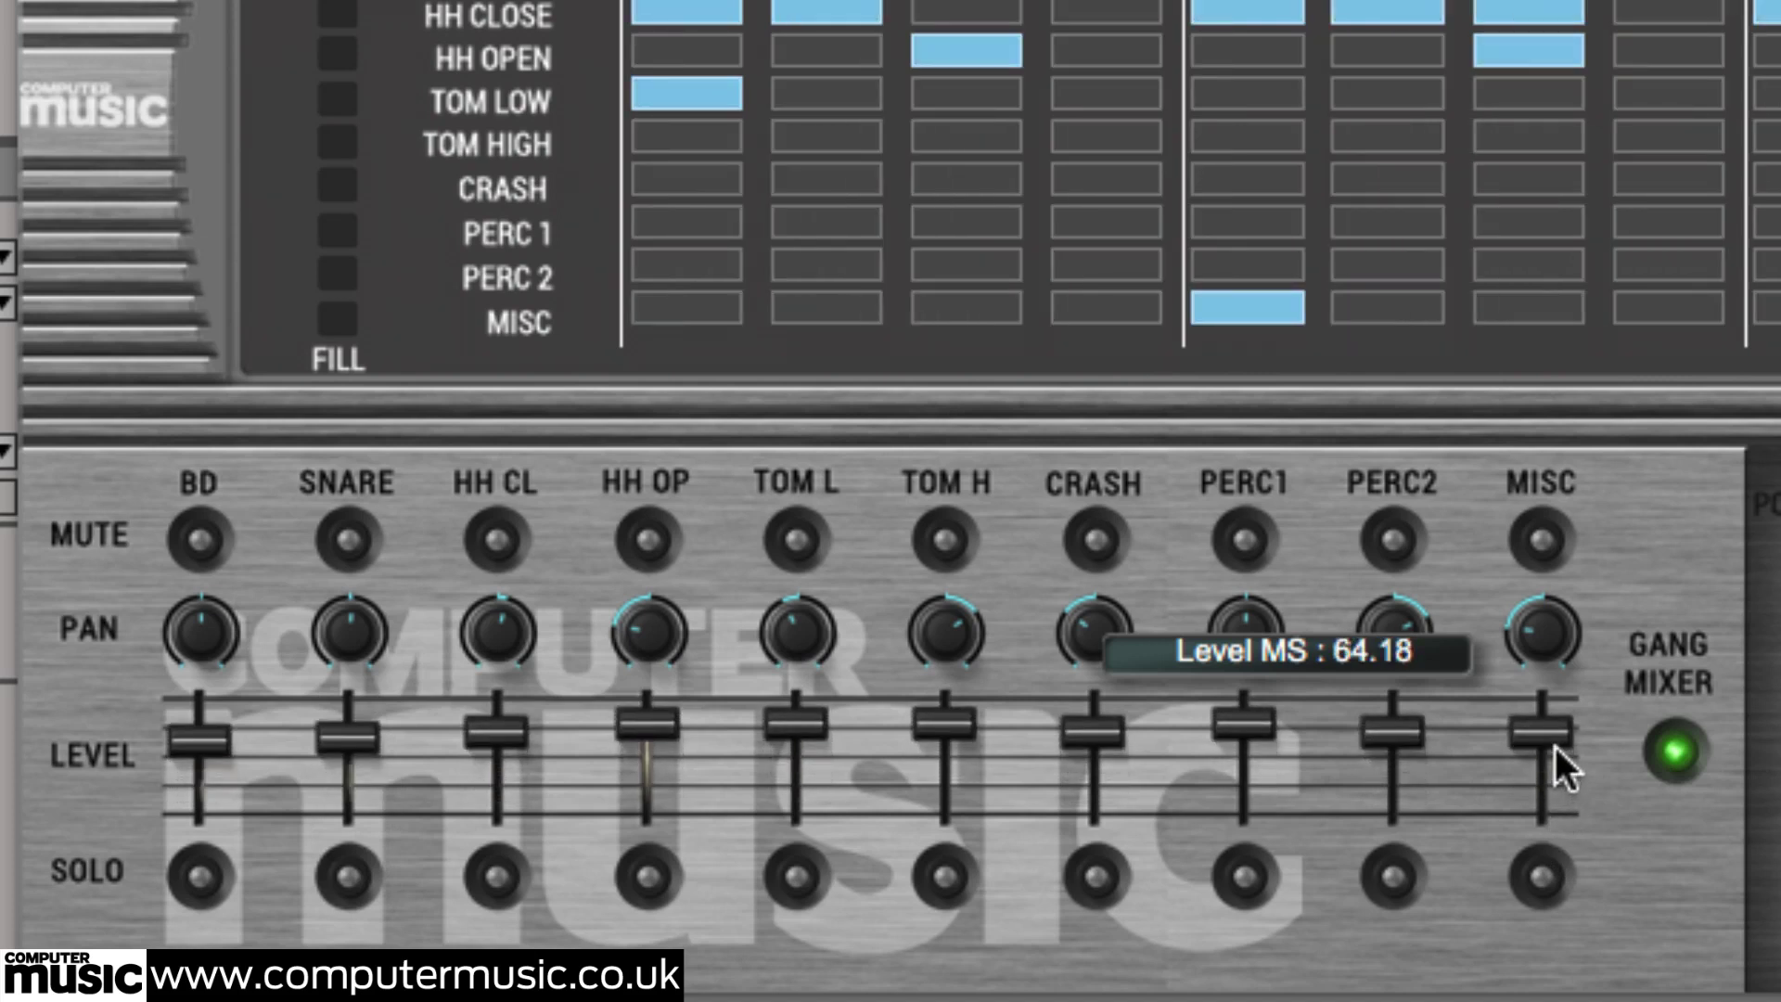
click(1675, 751)
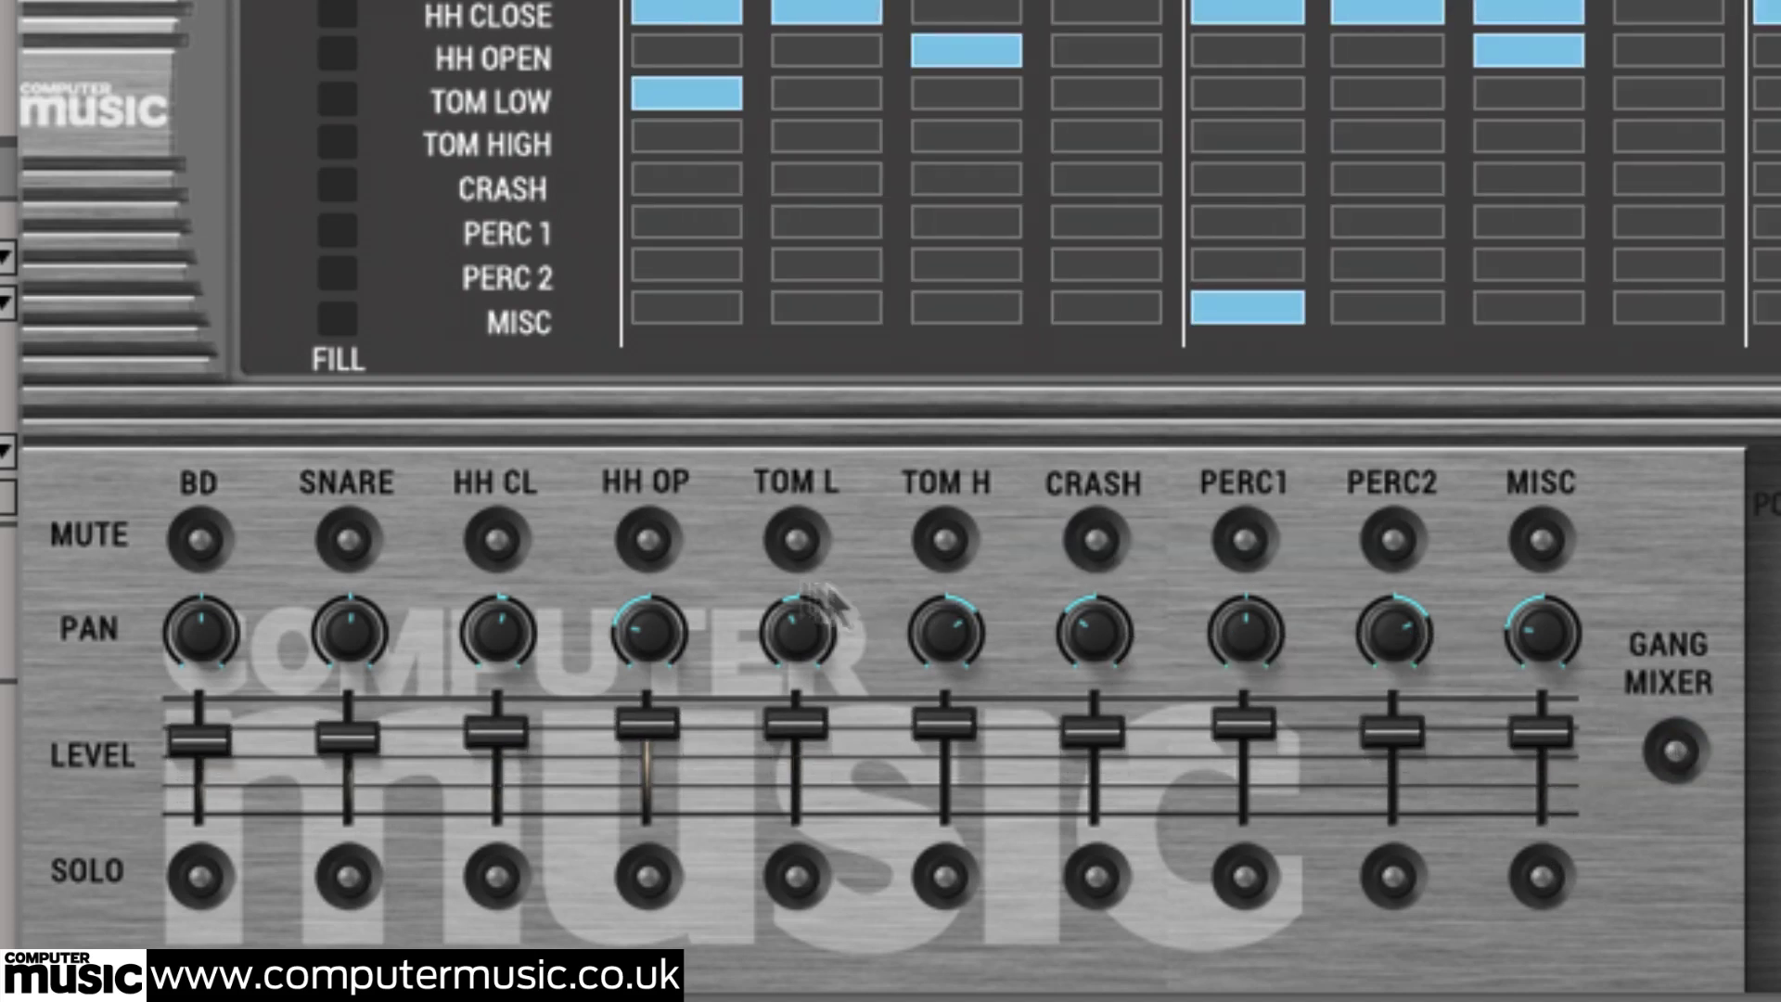
Step: Pan the open hi-hat about 68% left, check it solo, then mute snare and open hi-hat
drag(648, 627, 690, 605)
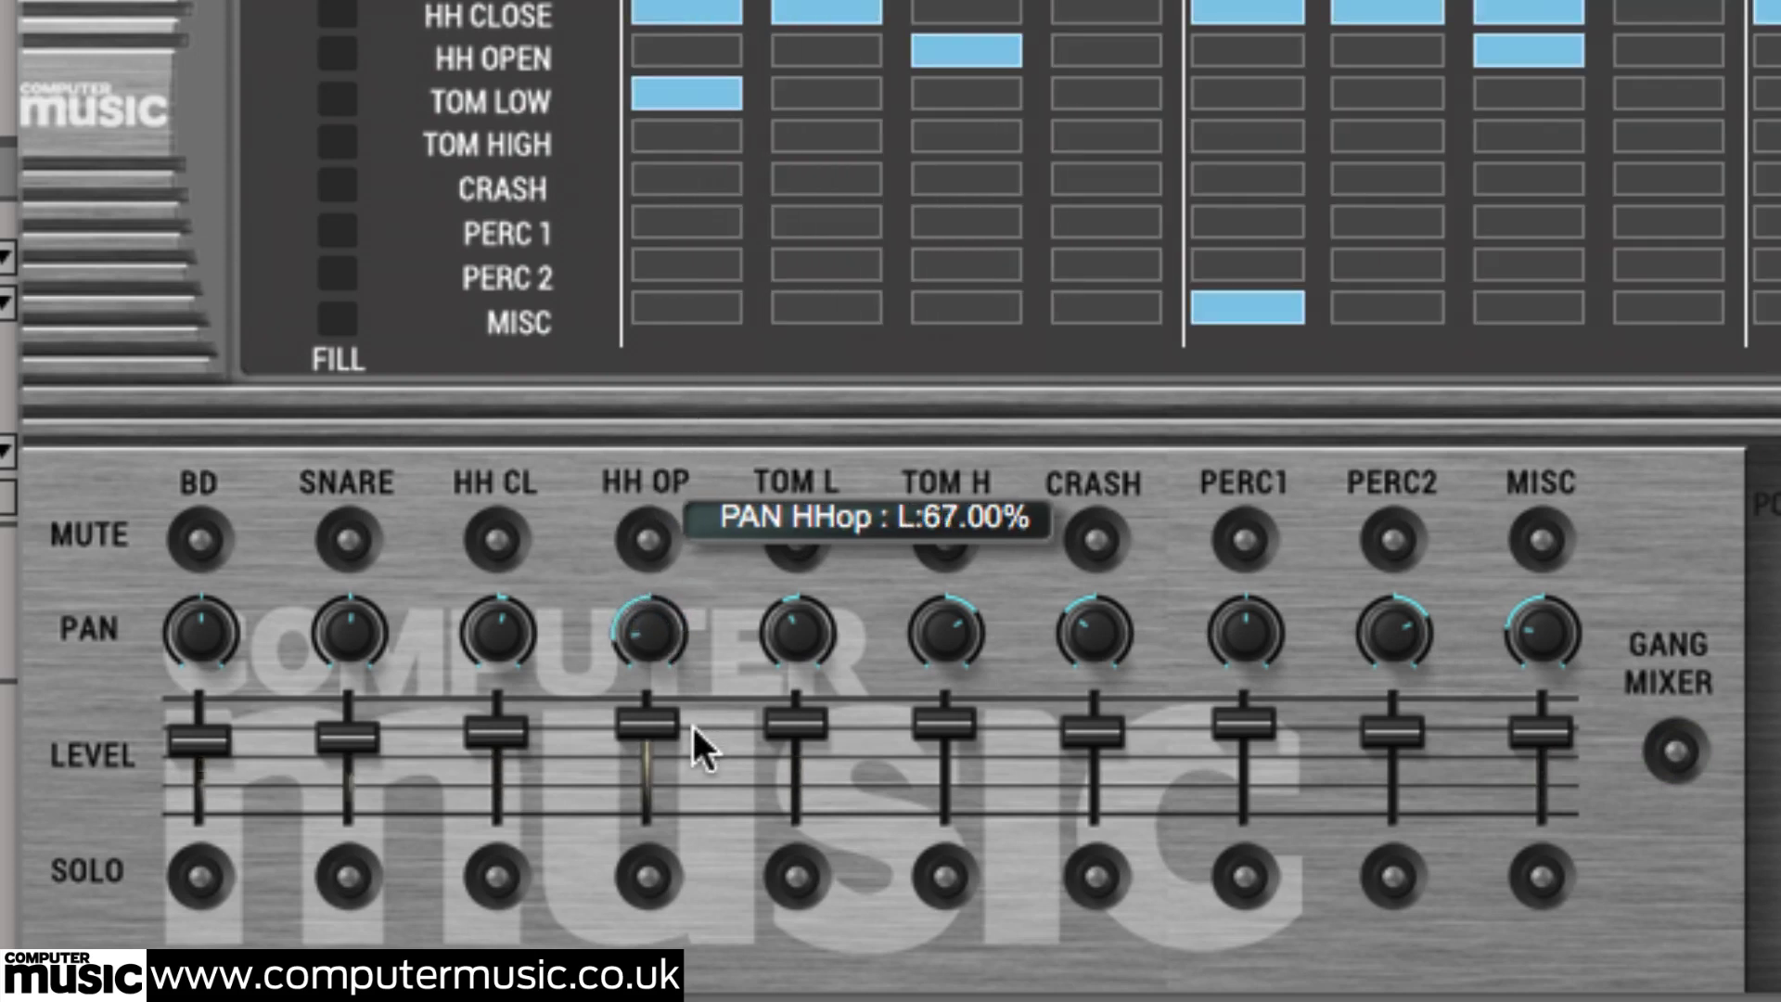
drag(692, 722, 699, 739)
click(653, 875)
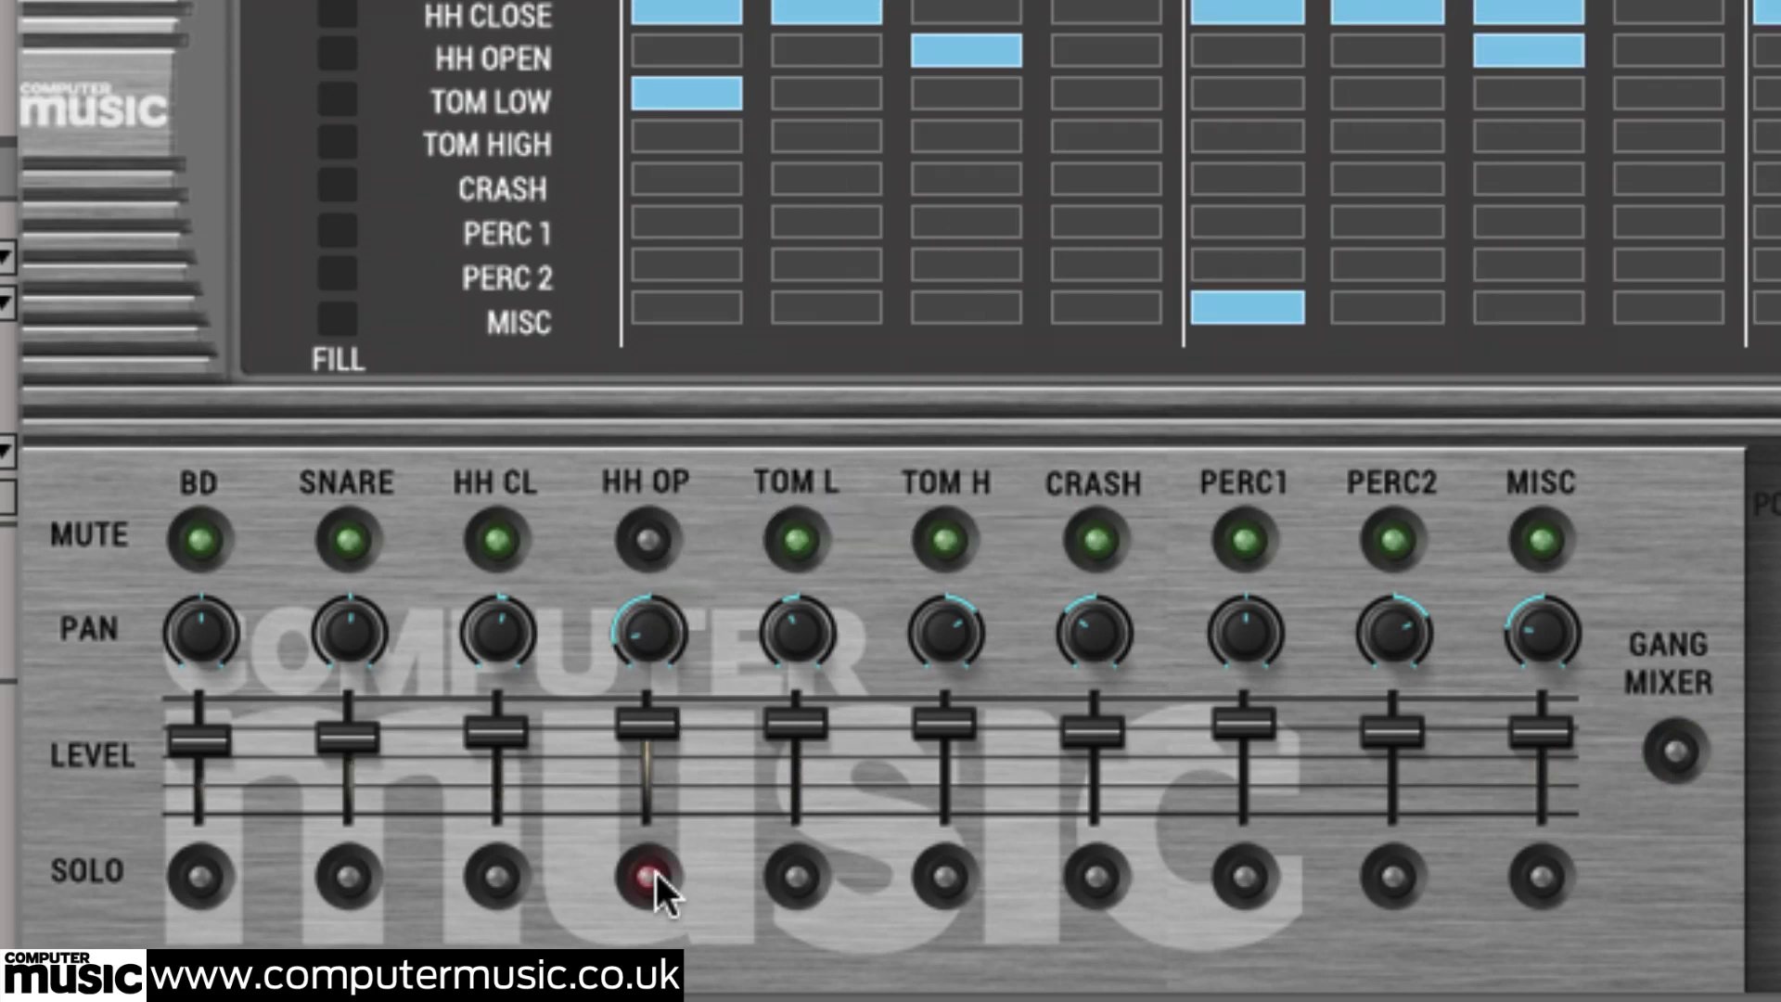
click(654, 876)
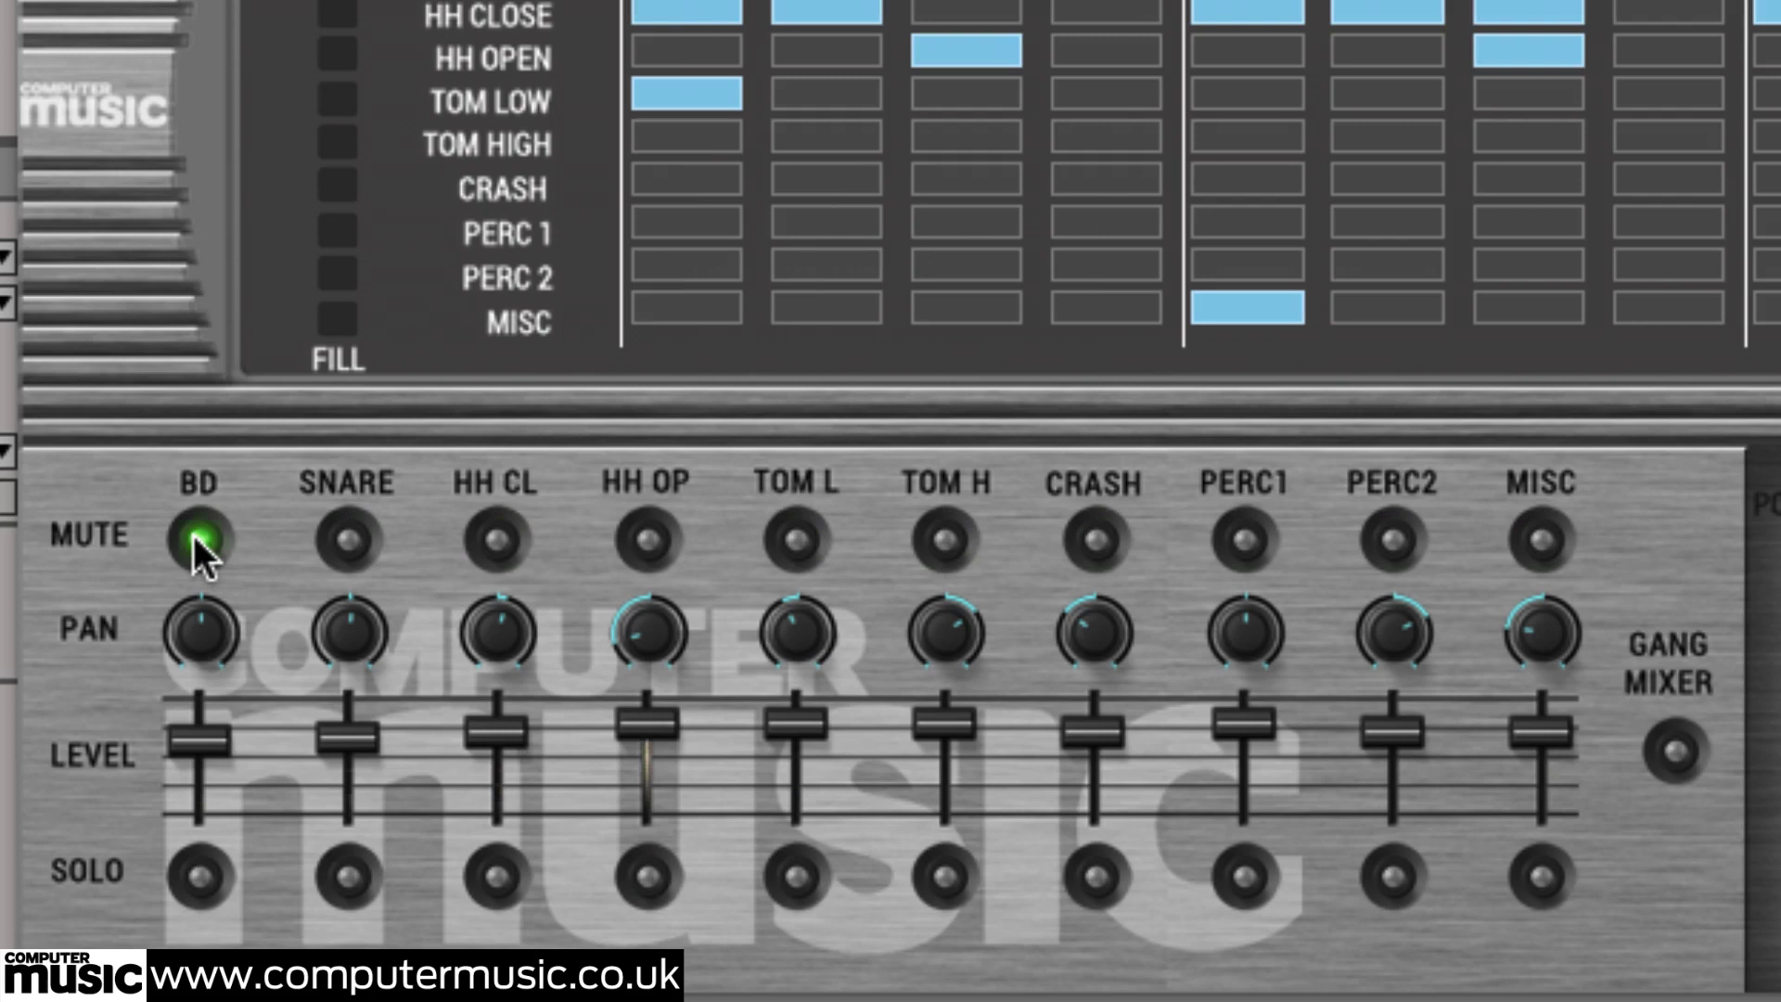
click(348, 542)
click(648, 544)
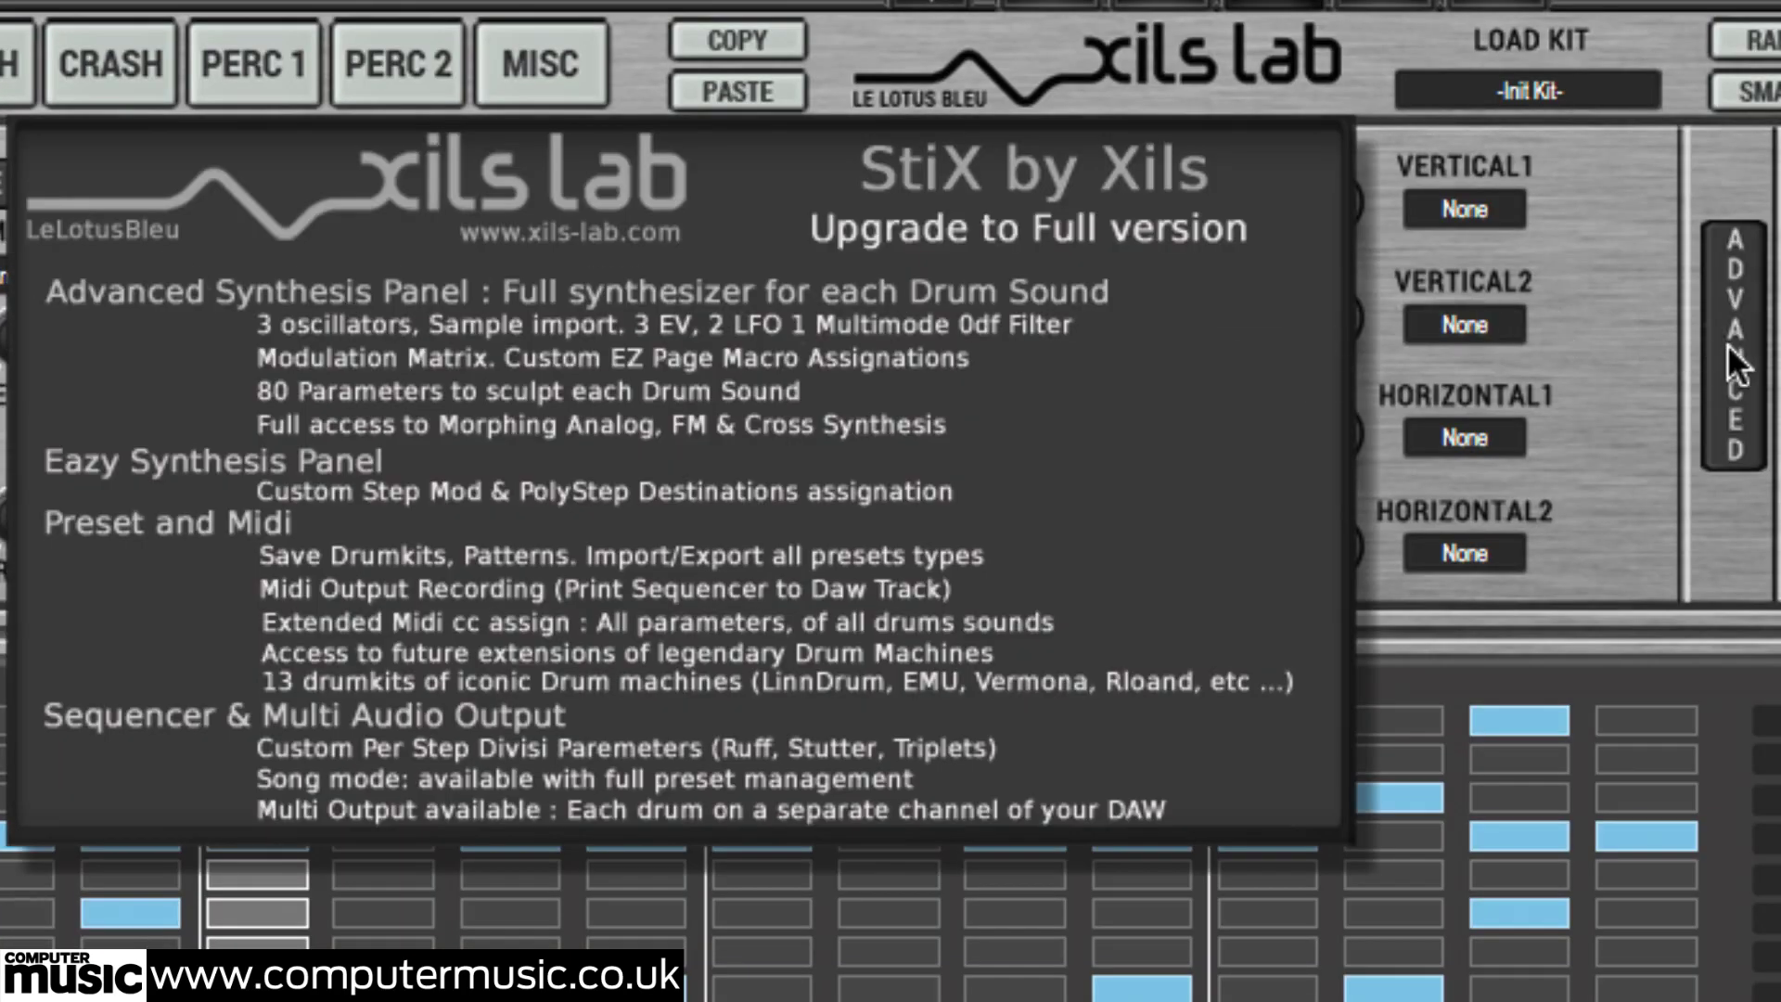
Step: Dismiss the upgrade notice, raise bass drum cutoff and resonance to 24, and set pitch mode Linear
click(1735, 361)
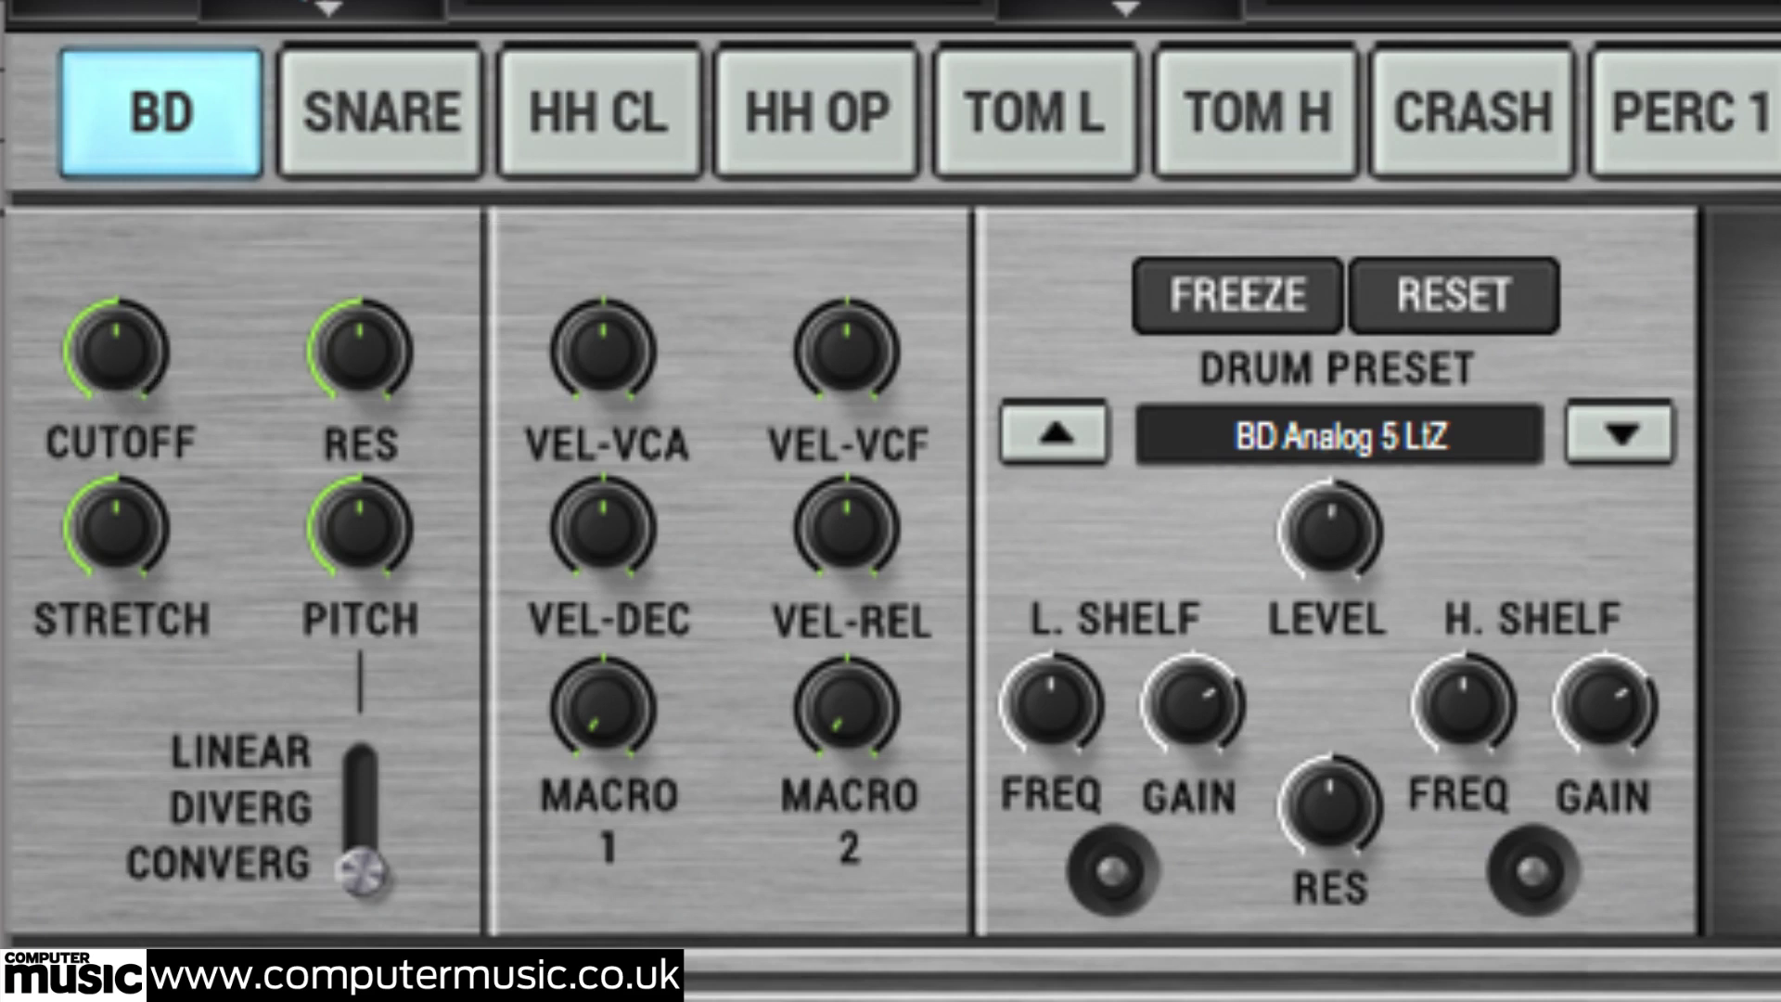
mouse_move(133, 357)
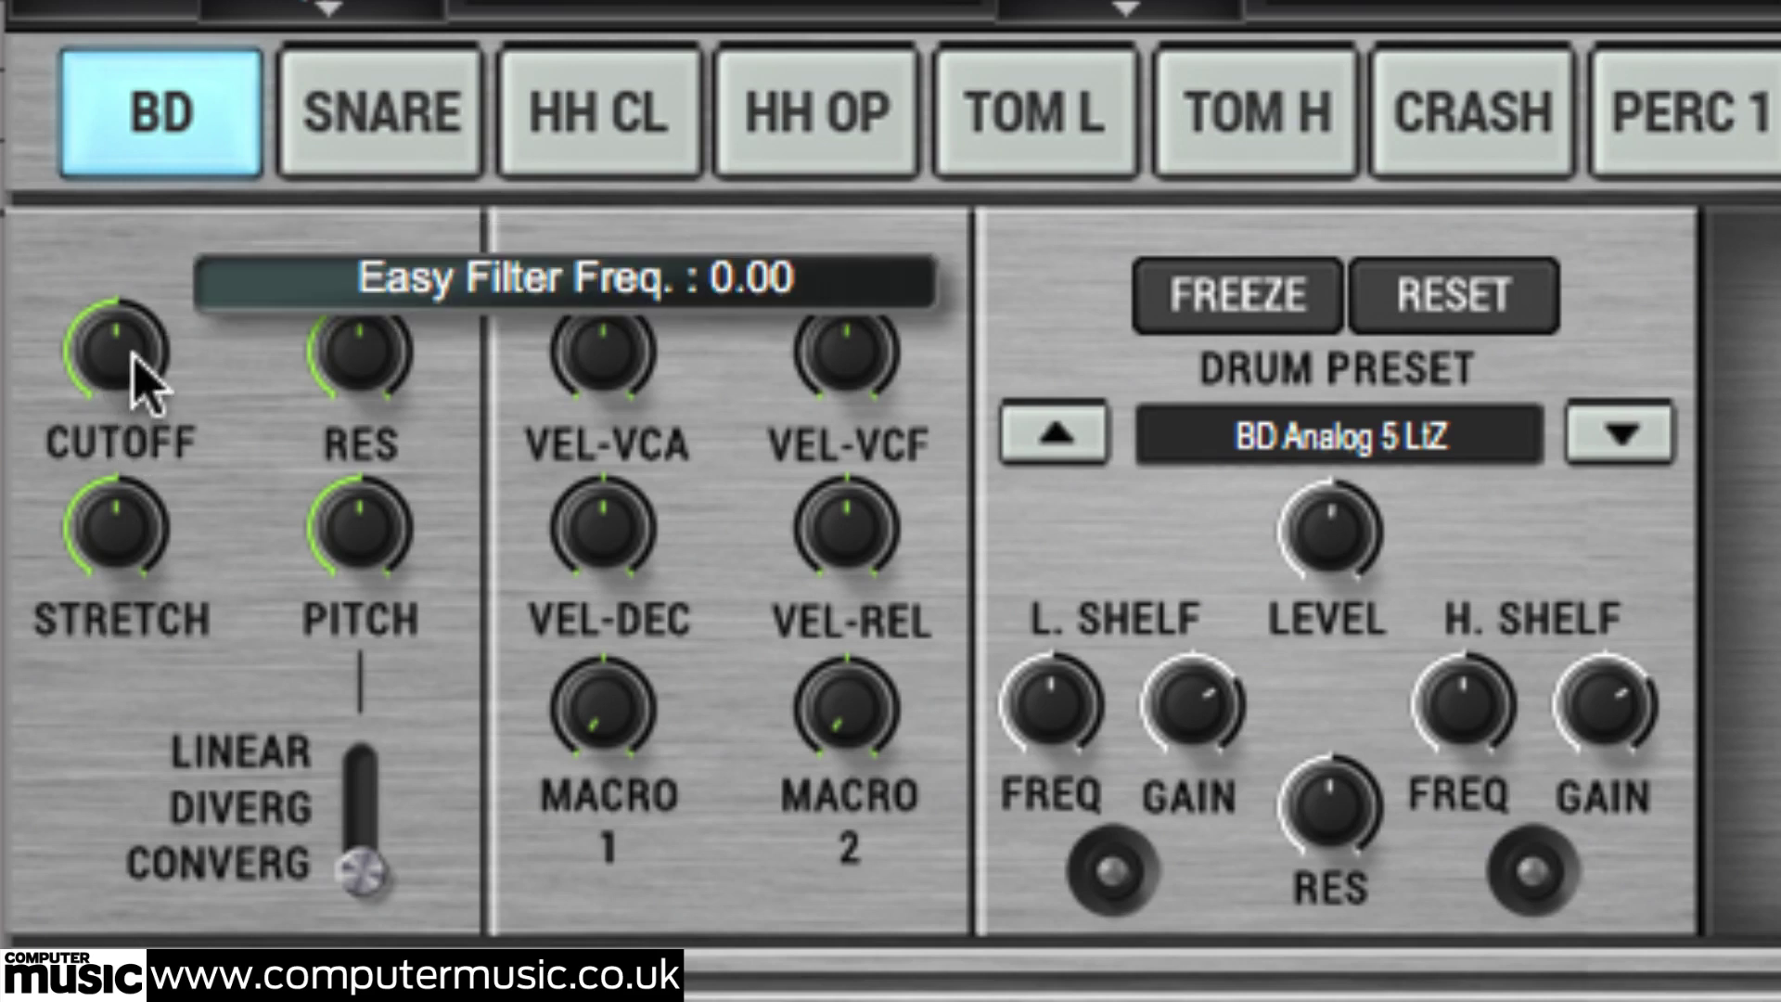
drag(133, 356, 173, 469)
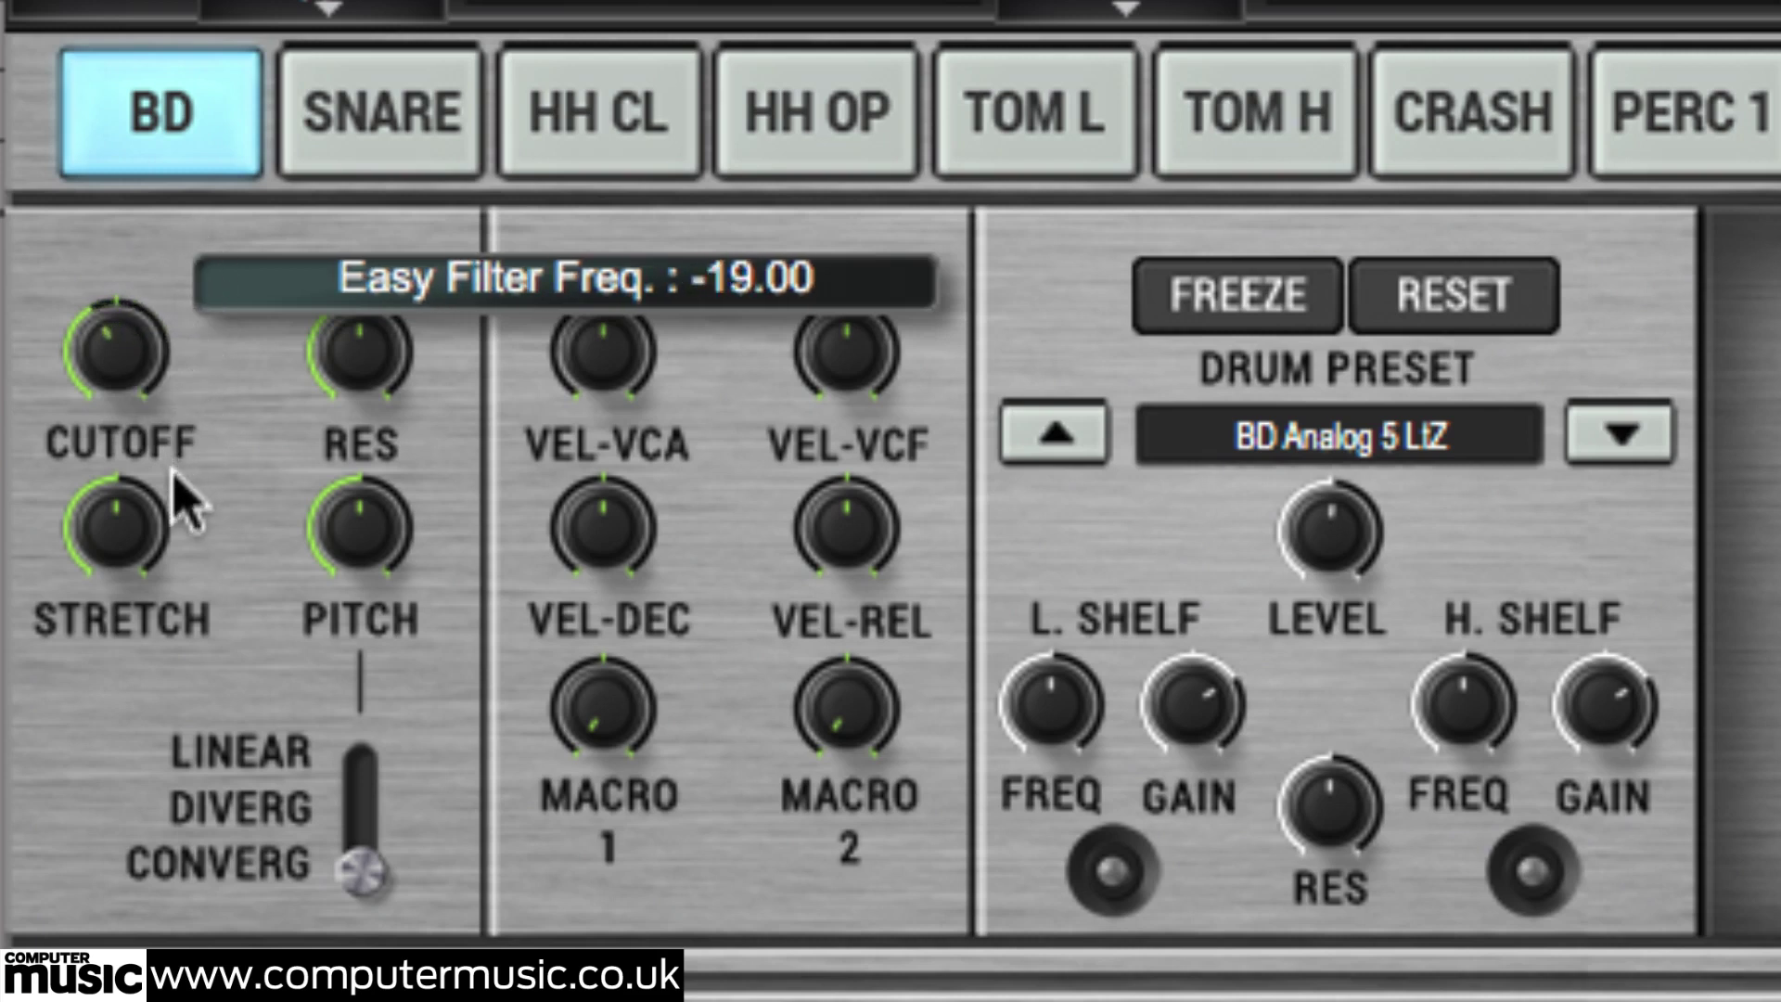
drag(370, 365, 394, 278)
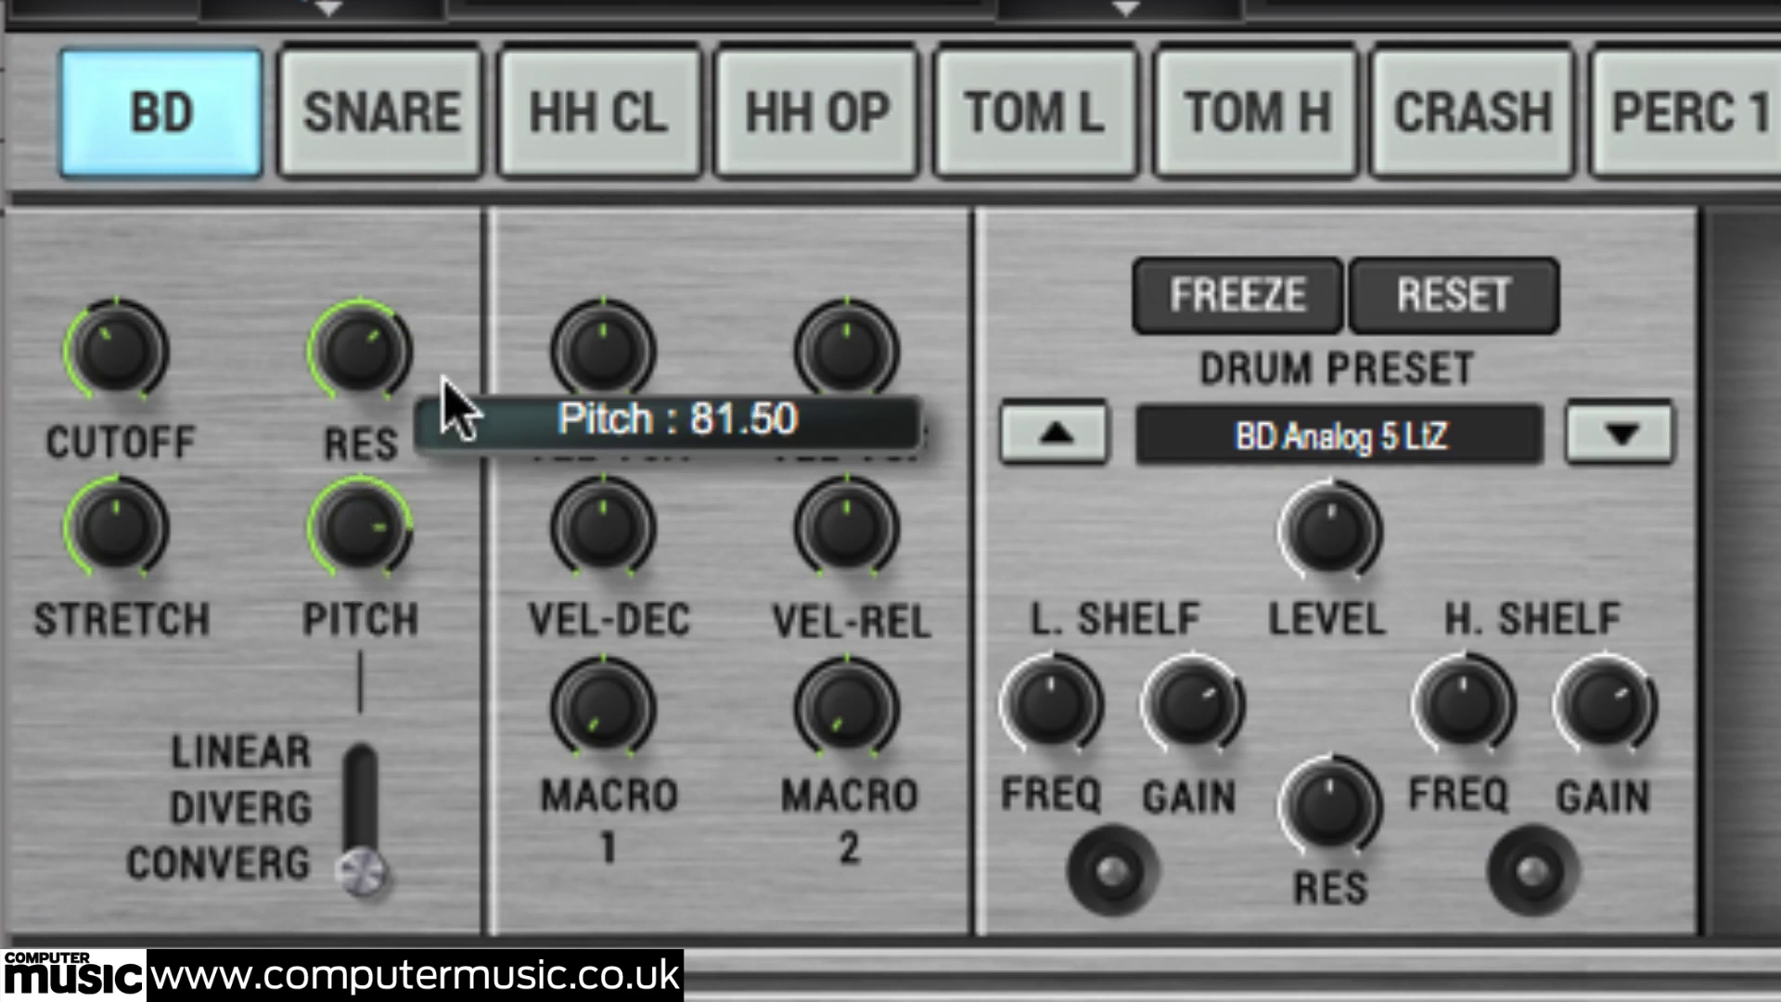
click(353, 764)
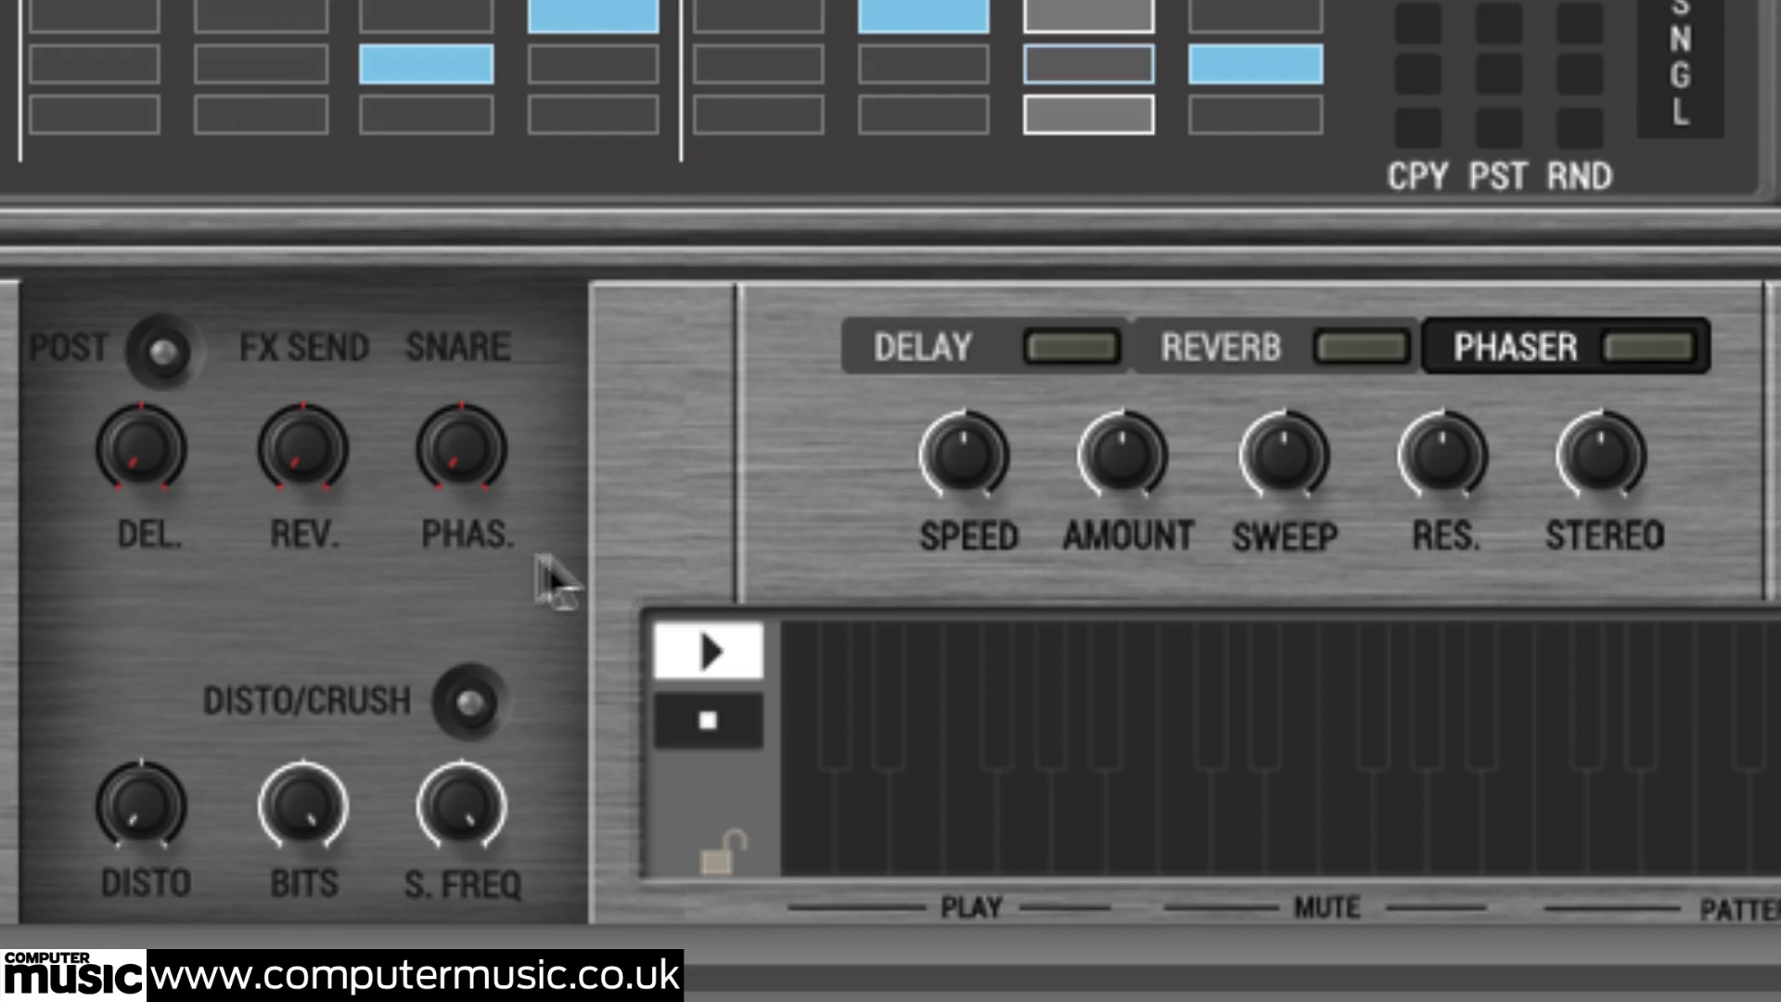
Step: Switch on the delay, reverb and phaser effects
click(1072, 350)
click(1221, 348)
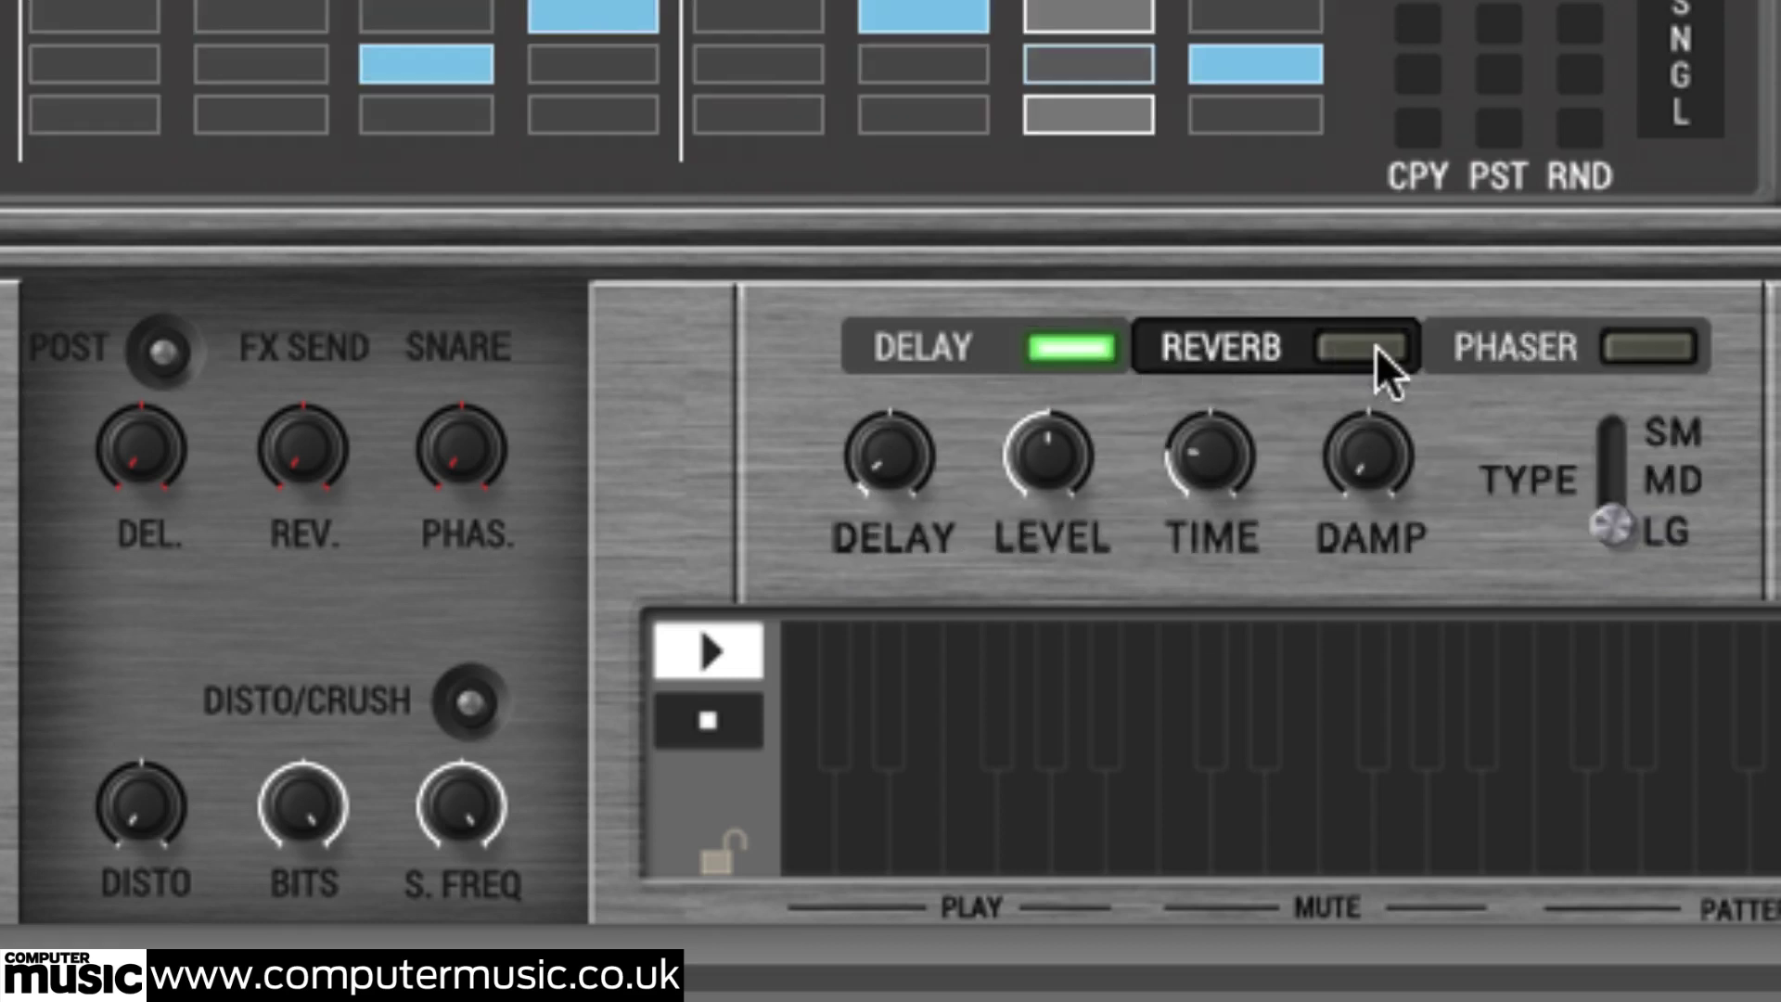
click(1362, 348)
click(1516, 350)
click(1663, 354)
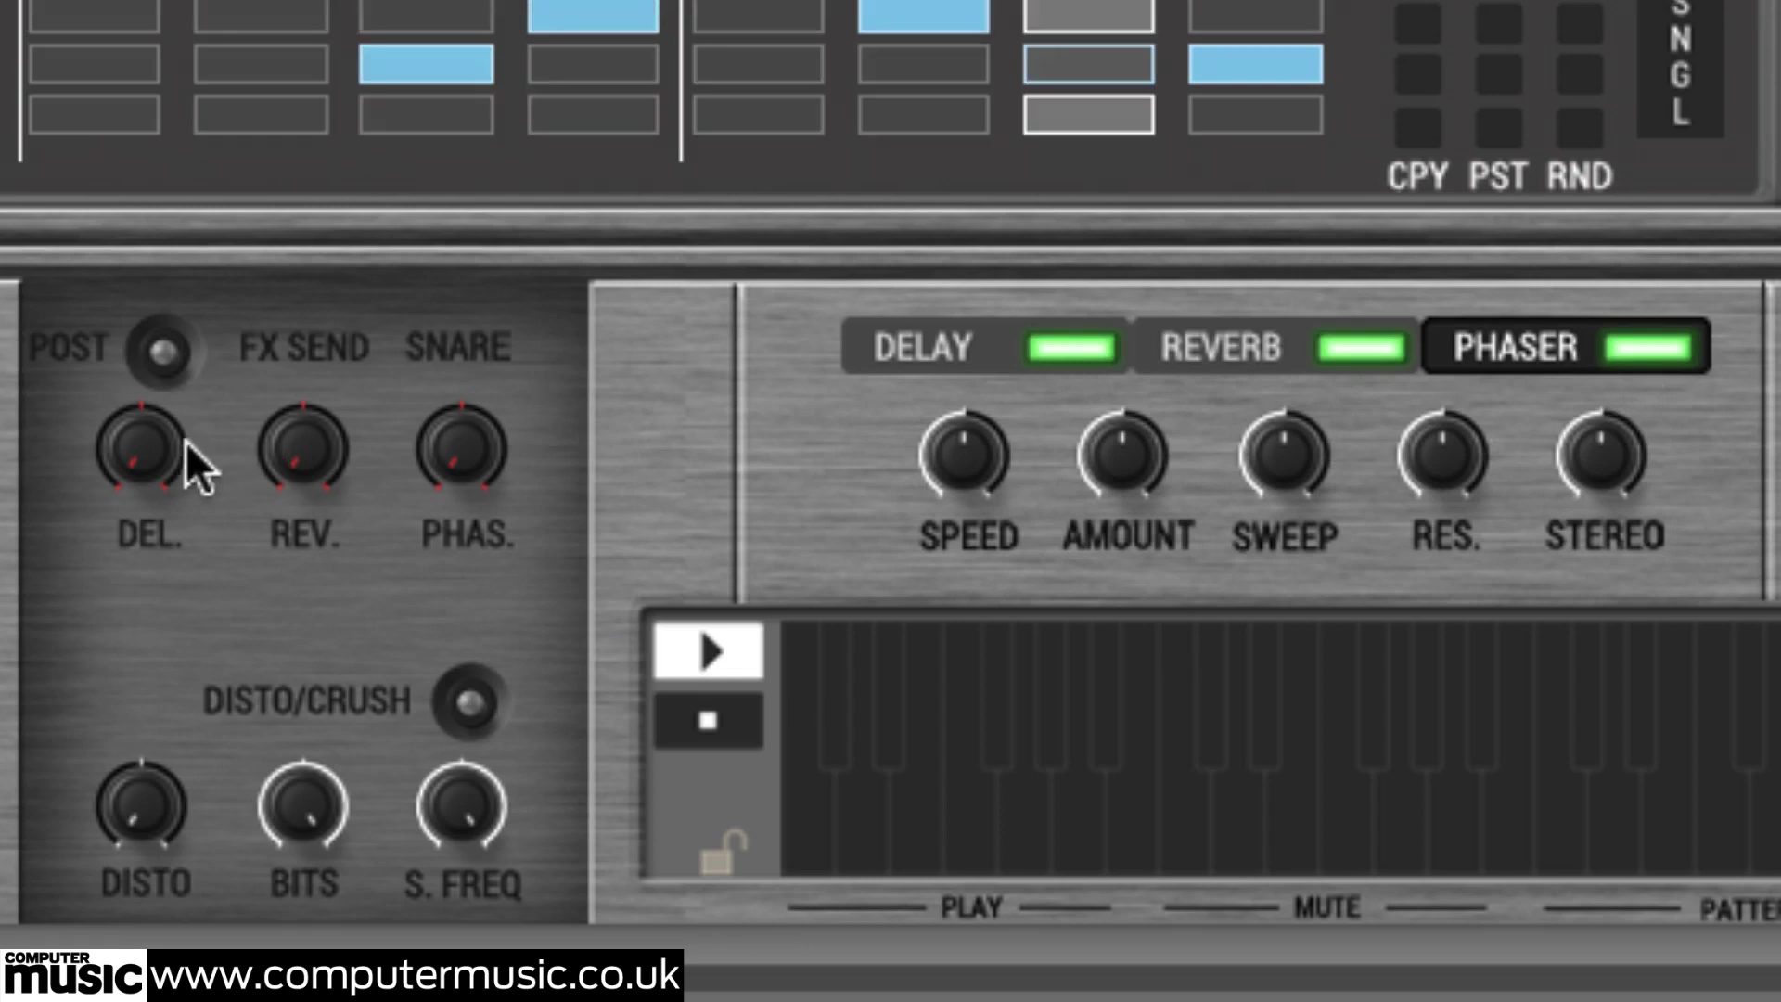
Step: Tune the delay with a shorter left time and more left and right feedback, adjusting the snare's delay send
click(911, 358)
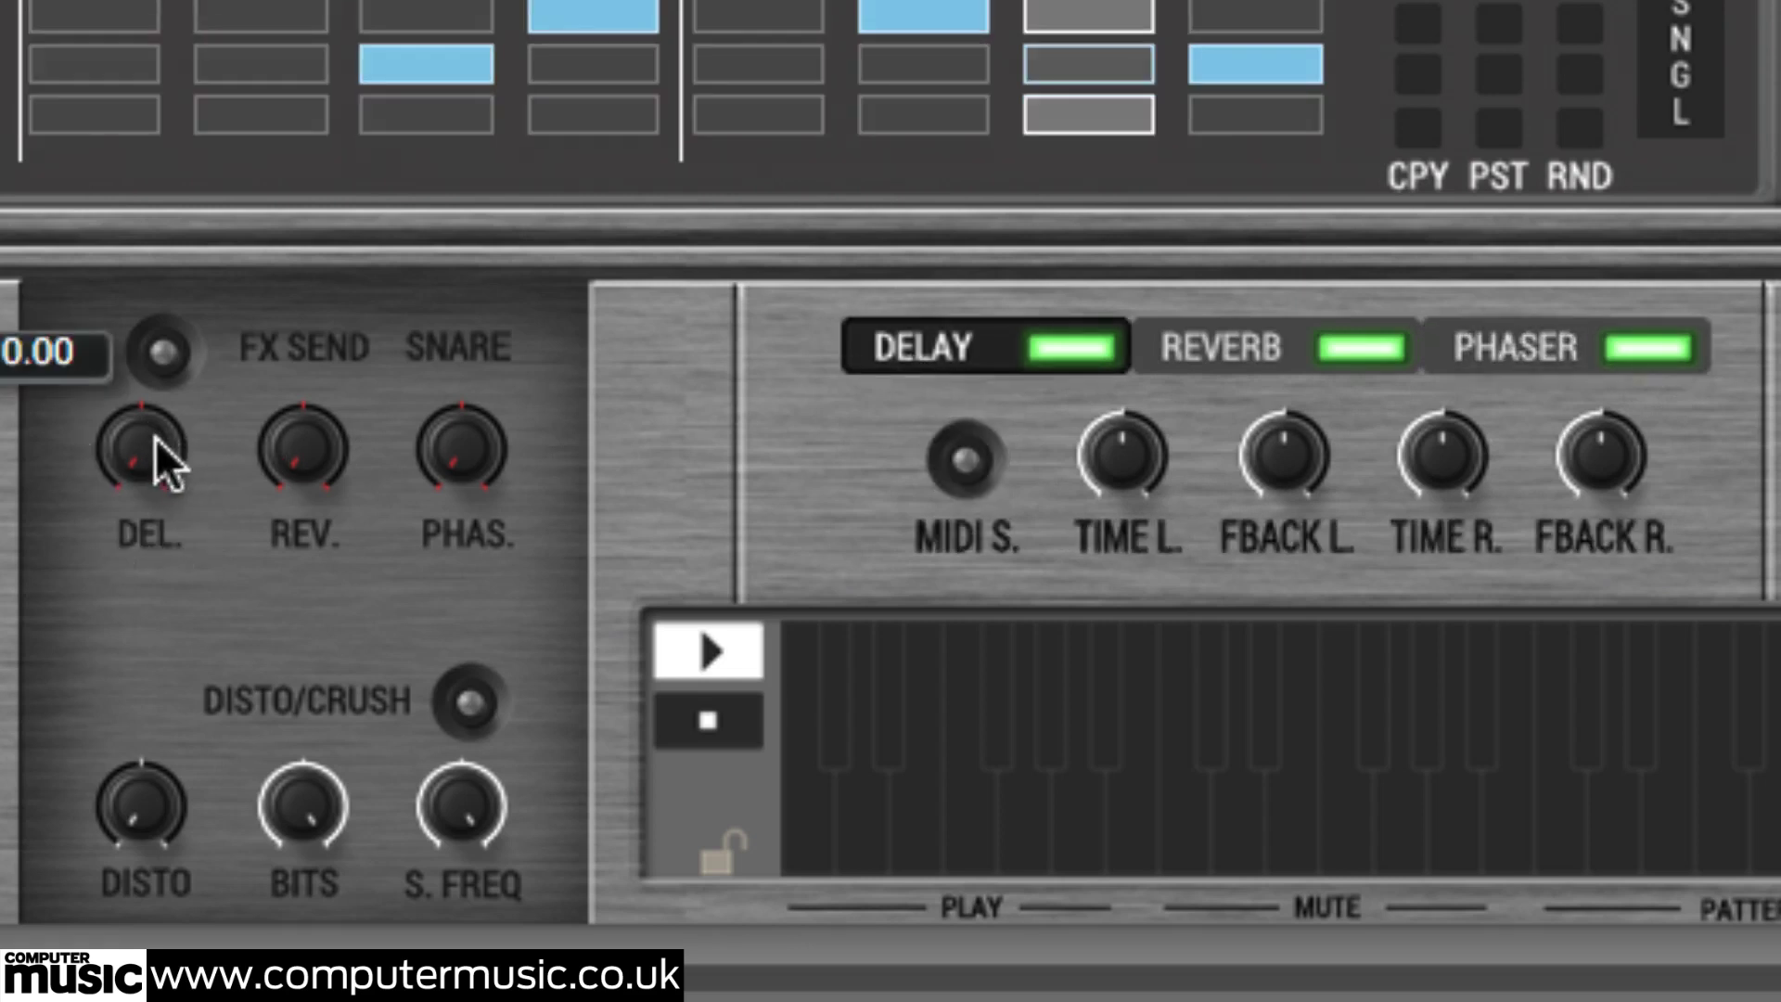
drag(158, 457, 218, 195)
drag(249, 36, 260, 16)
mouse_move(1138, 470)
drag(1137, 469, 1121, 529)
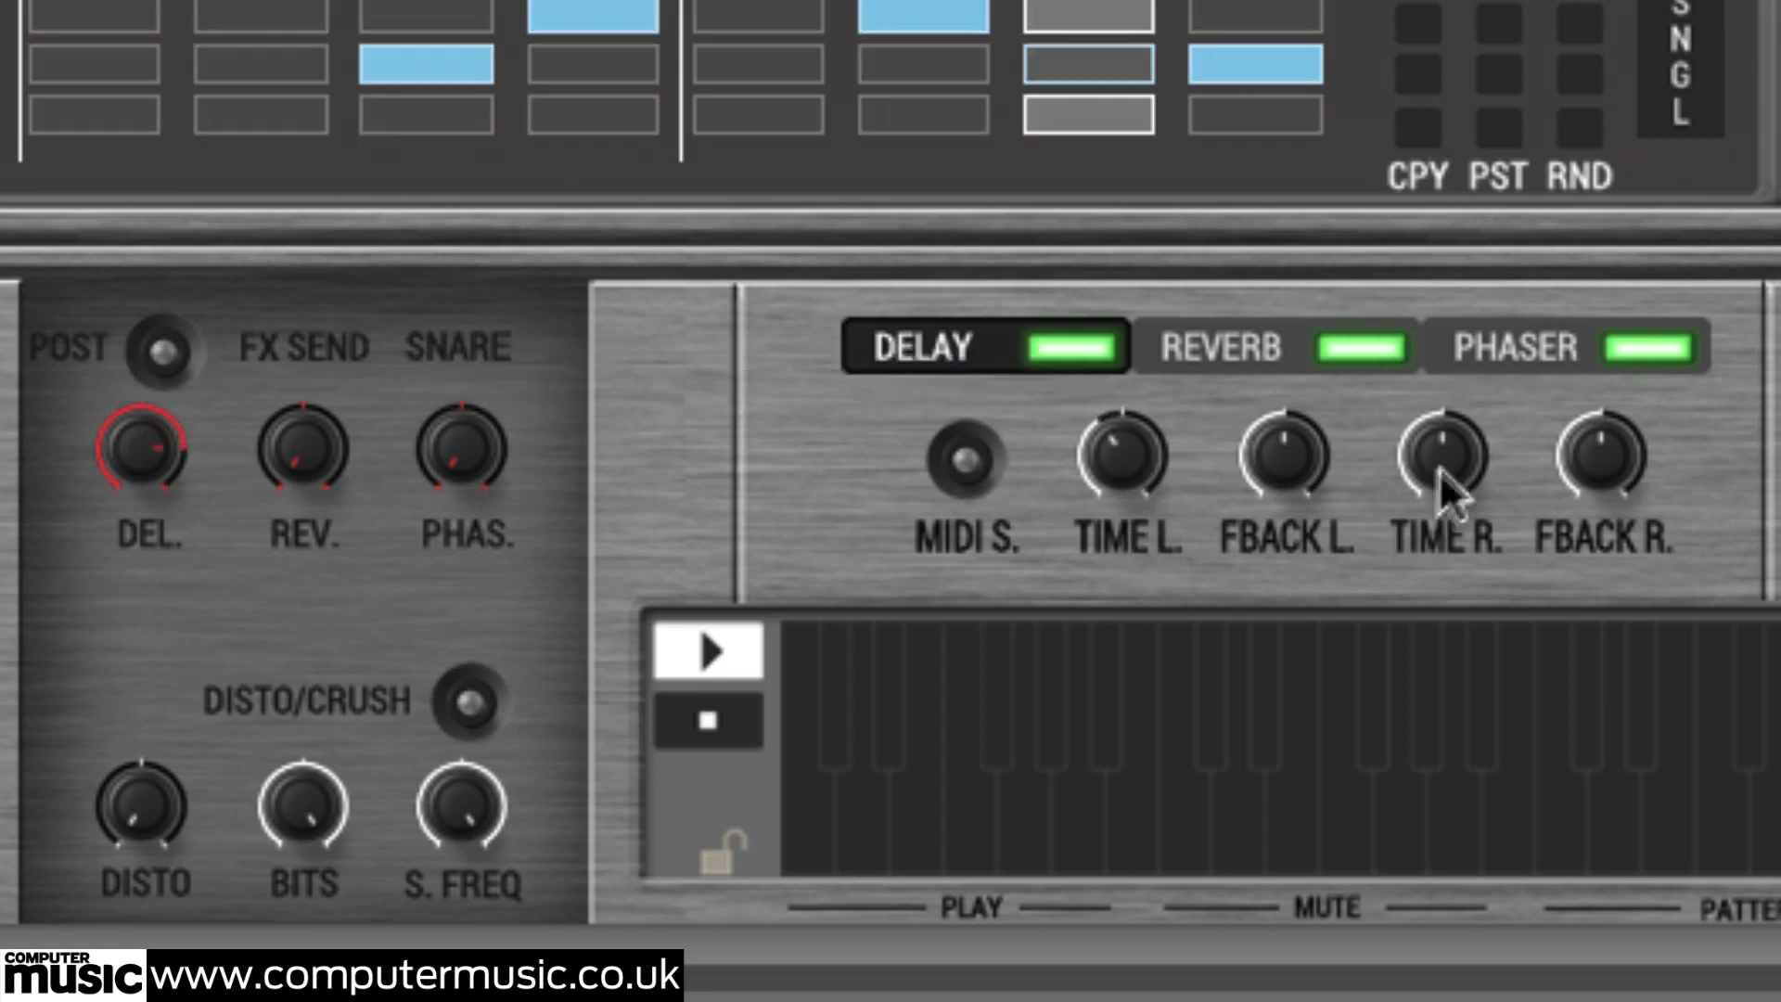
drag(1305, 468, 1326, 385)
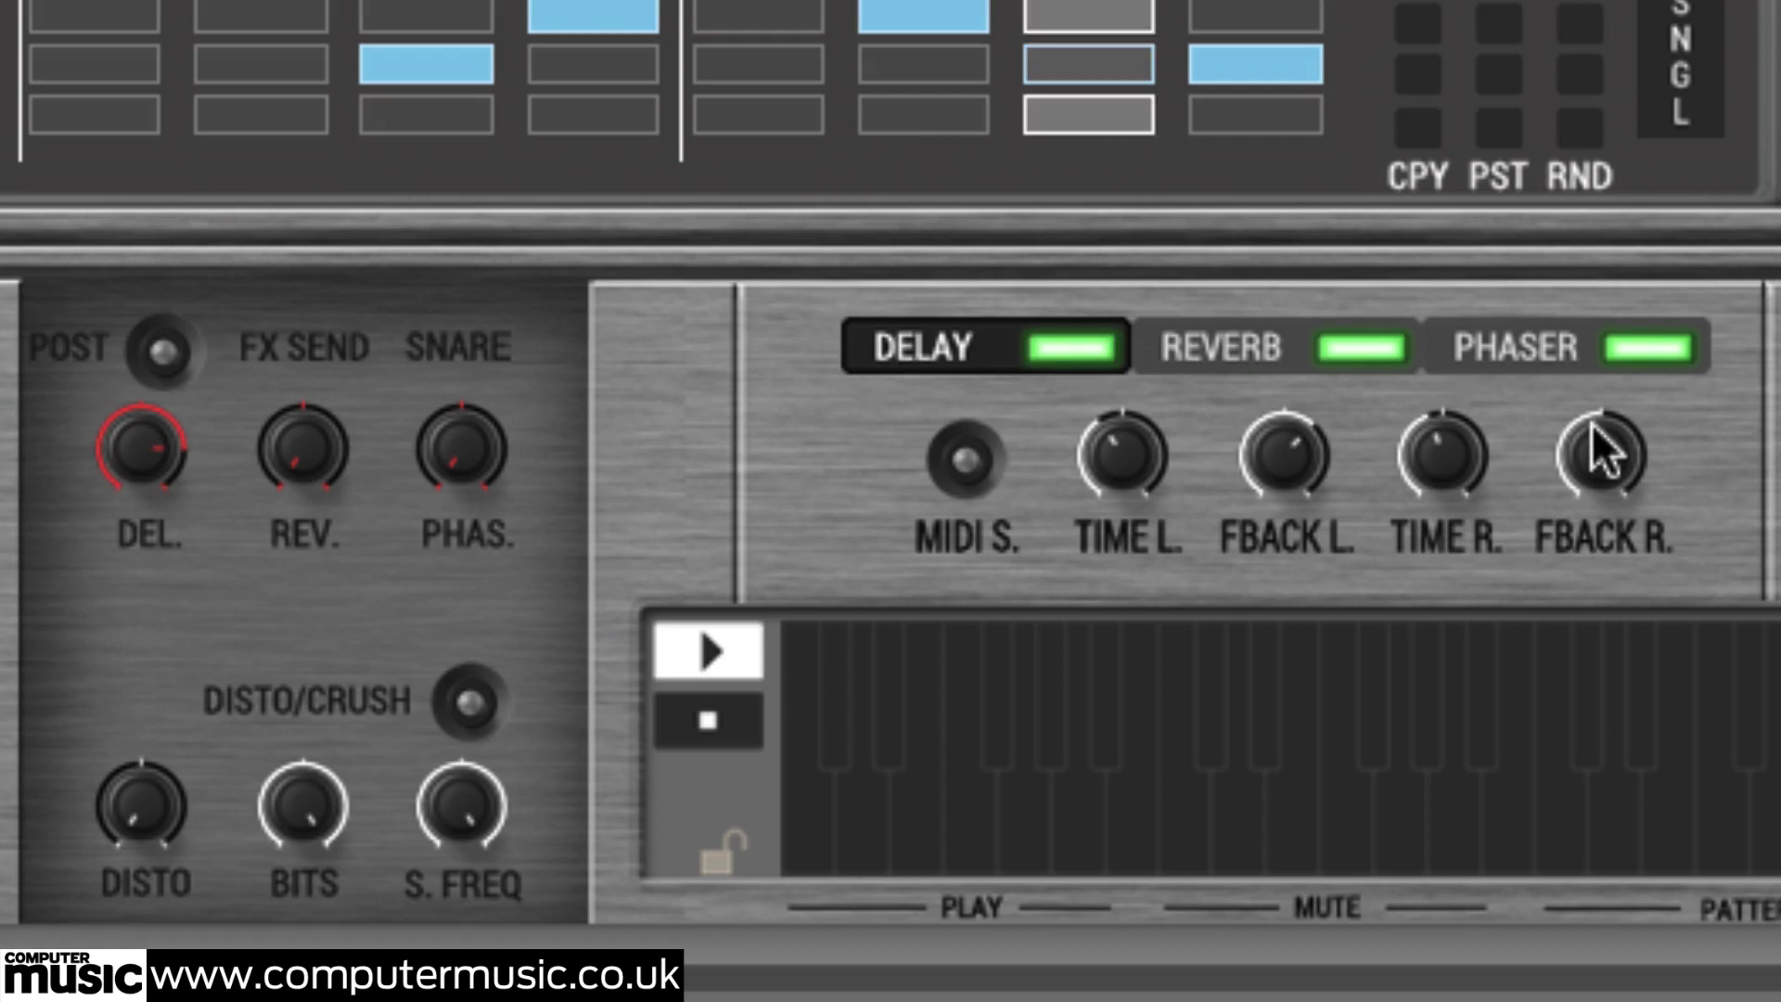
drag(1597, 444, 1631, 376)
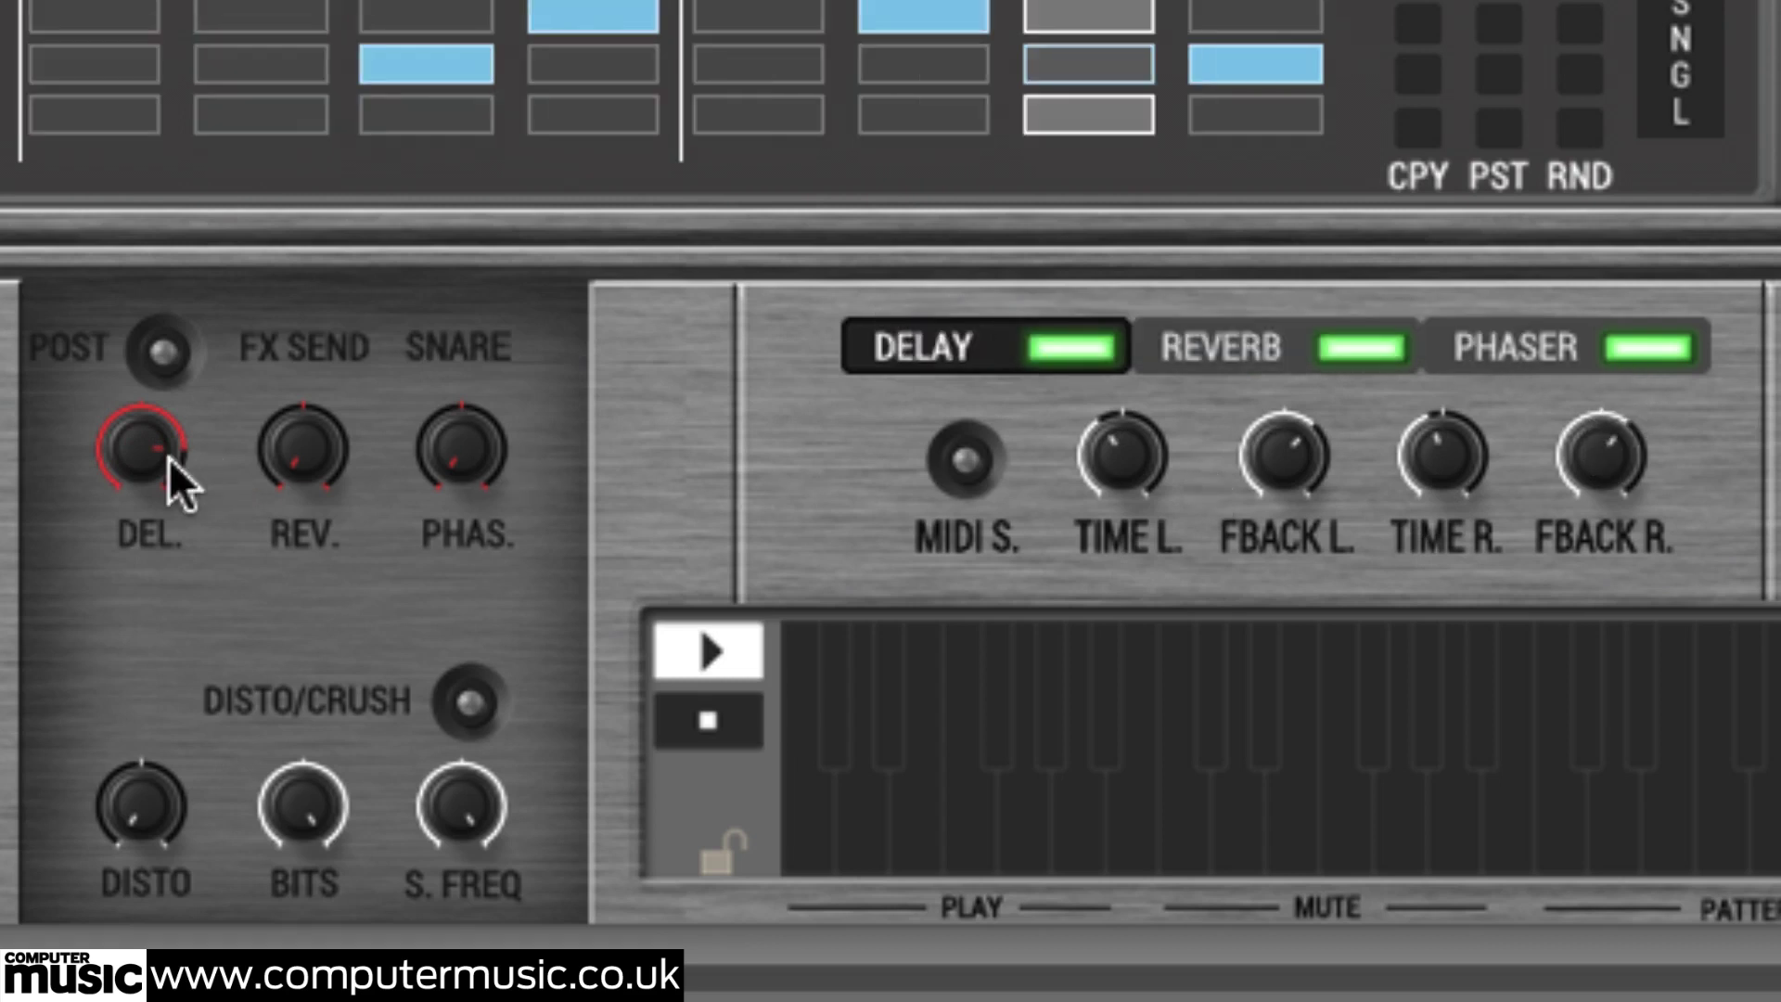
drag(169, 458, 138, 666)
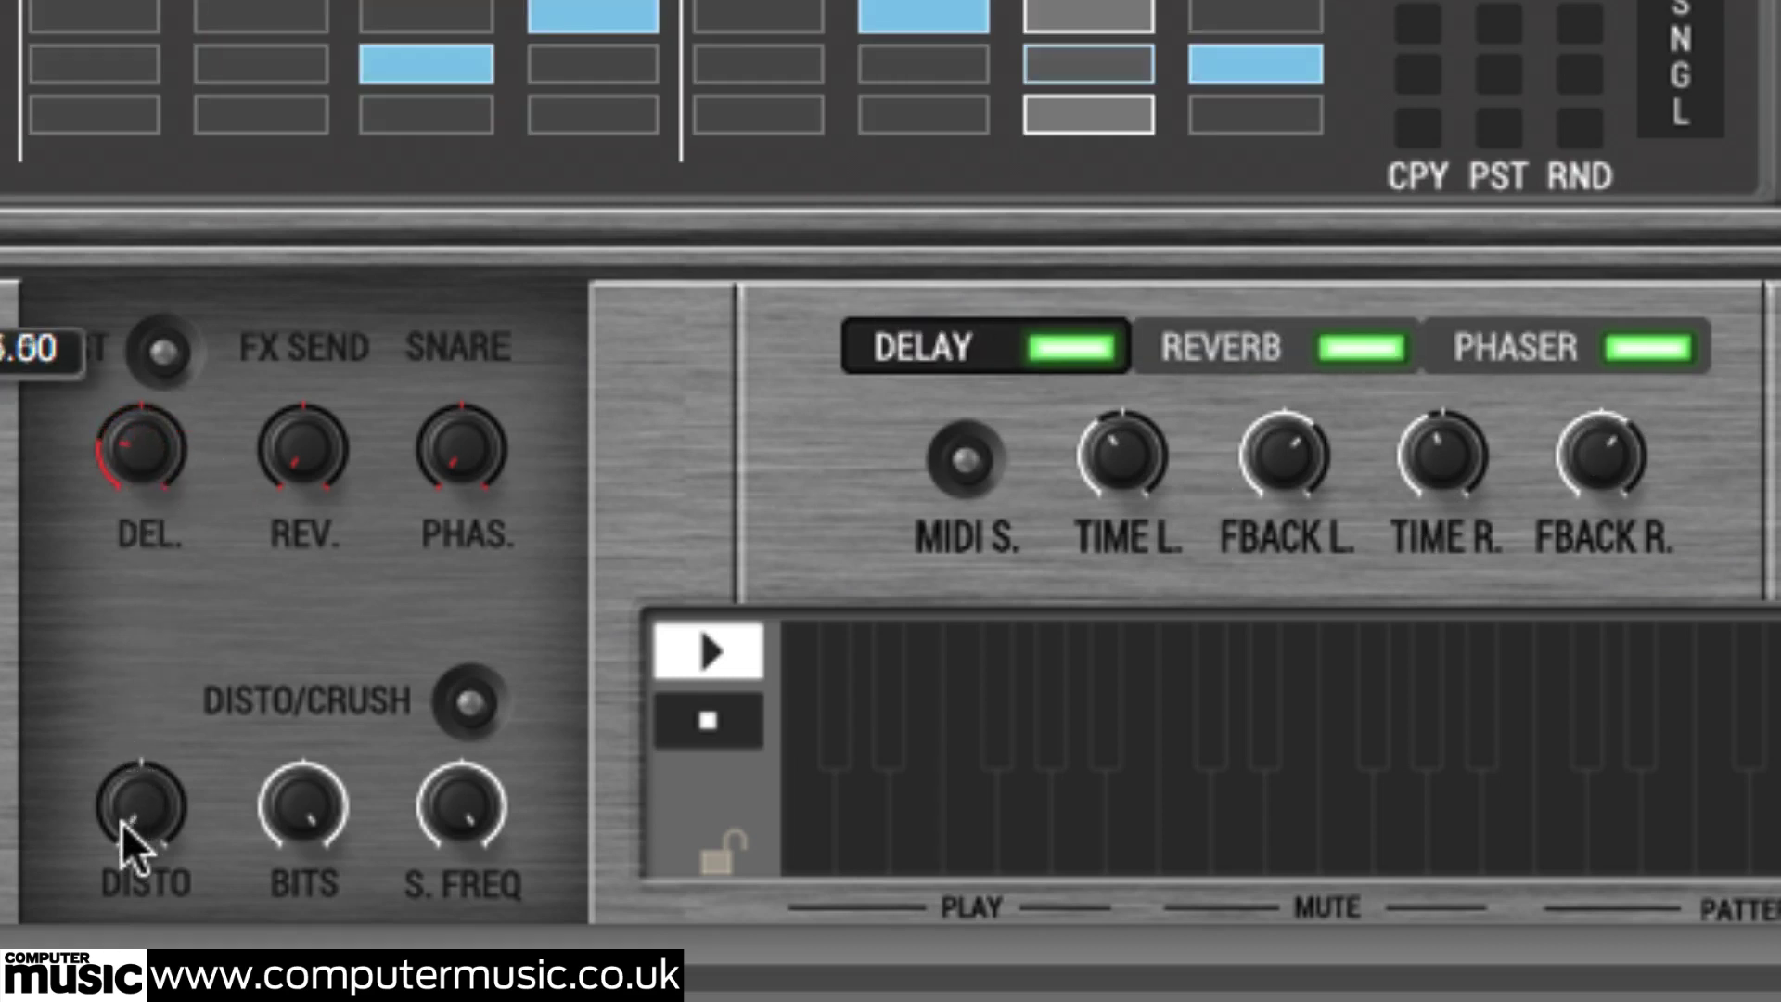
Step: Send the snare to the reverb near full, with reverb level 100 and time 88.50
click(1197, 348)
drag(324, 464, 455, 9)
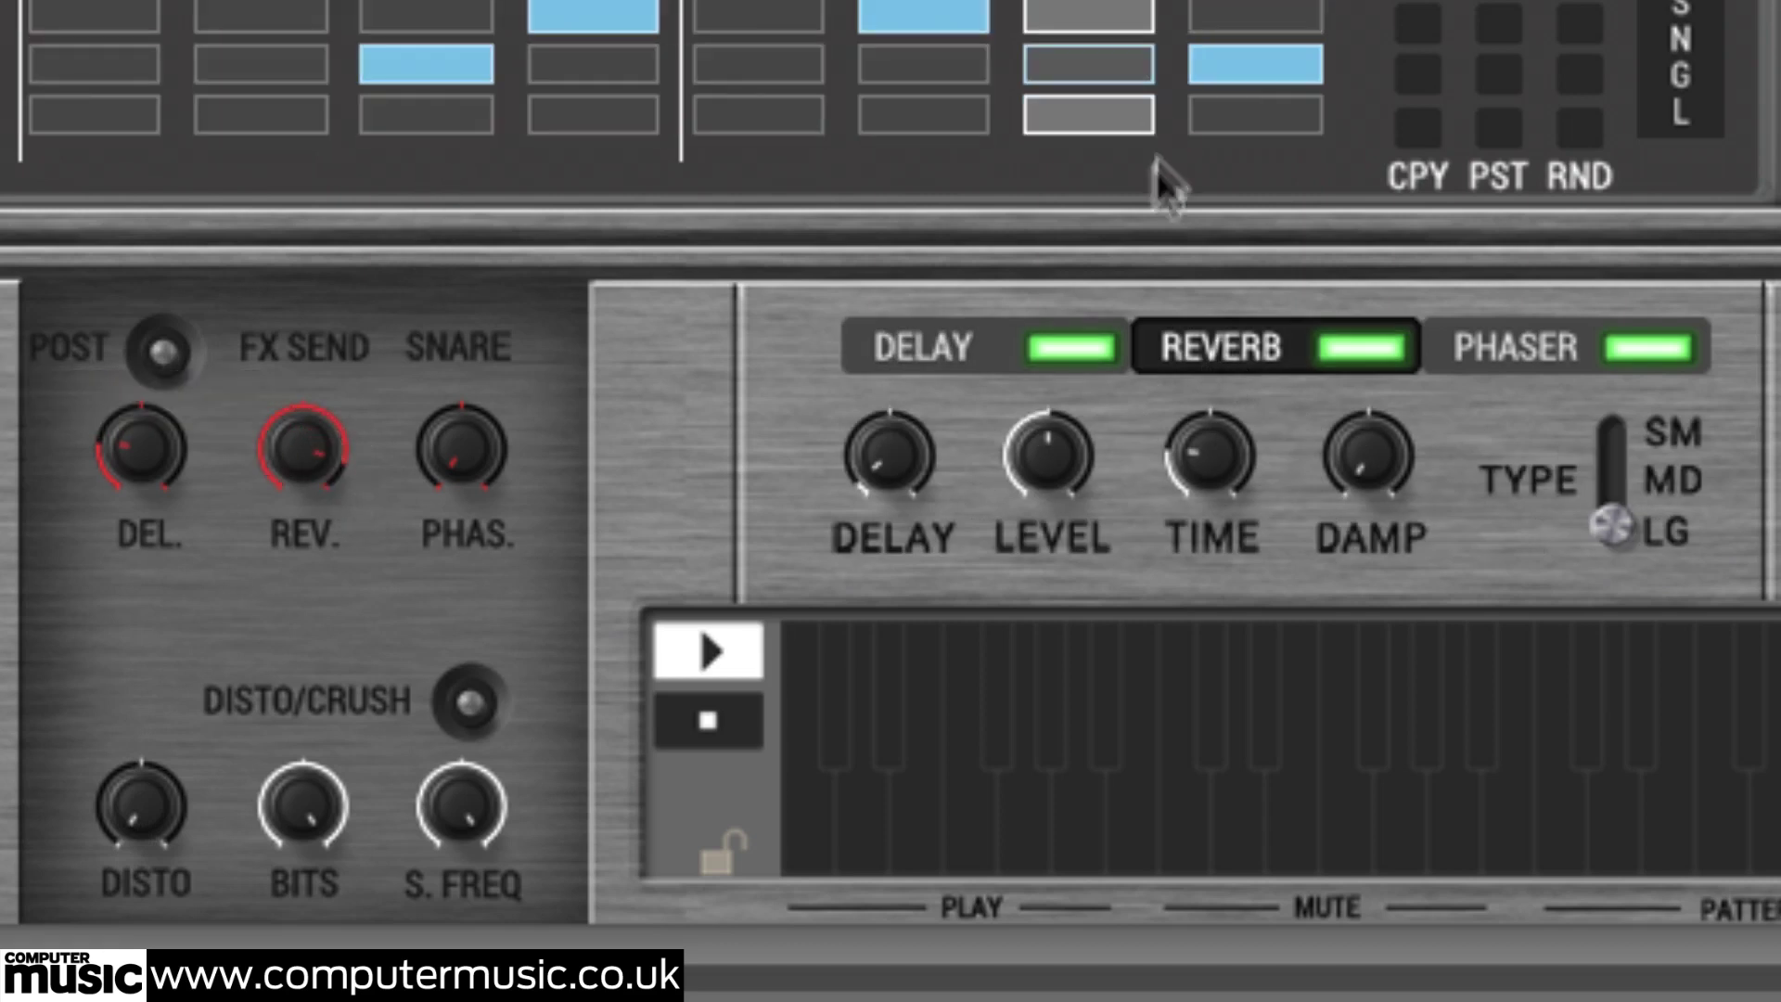
drag(1073, 469, 1116, 215)
drag(1220, 460, 1299, 264)
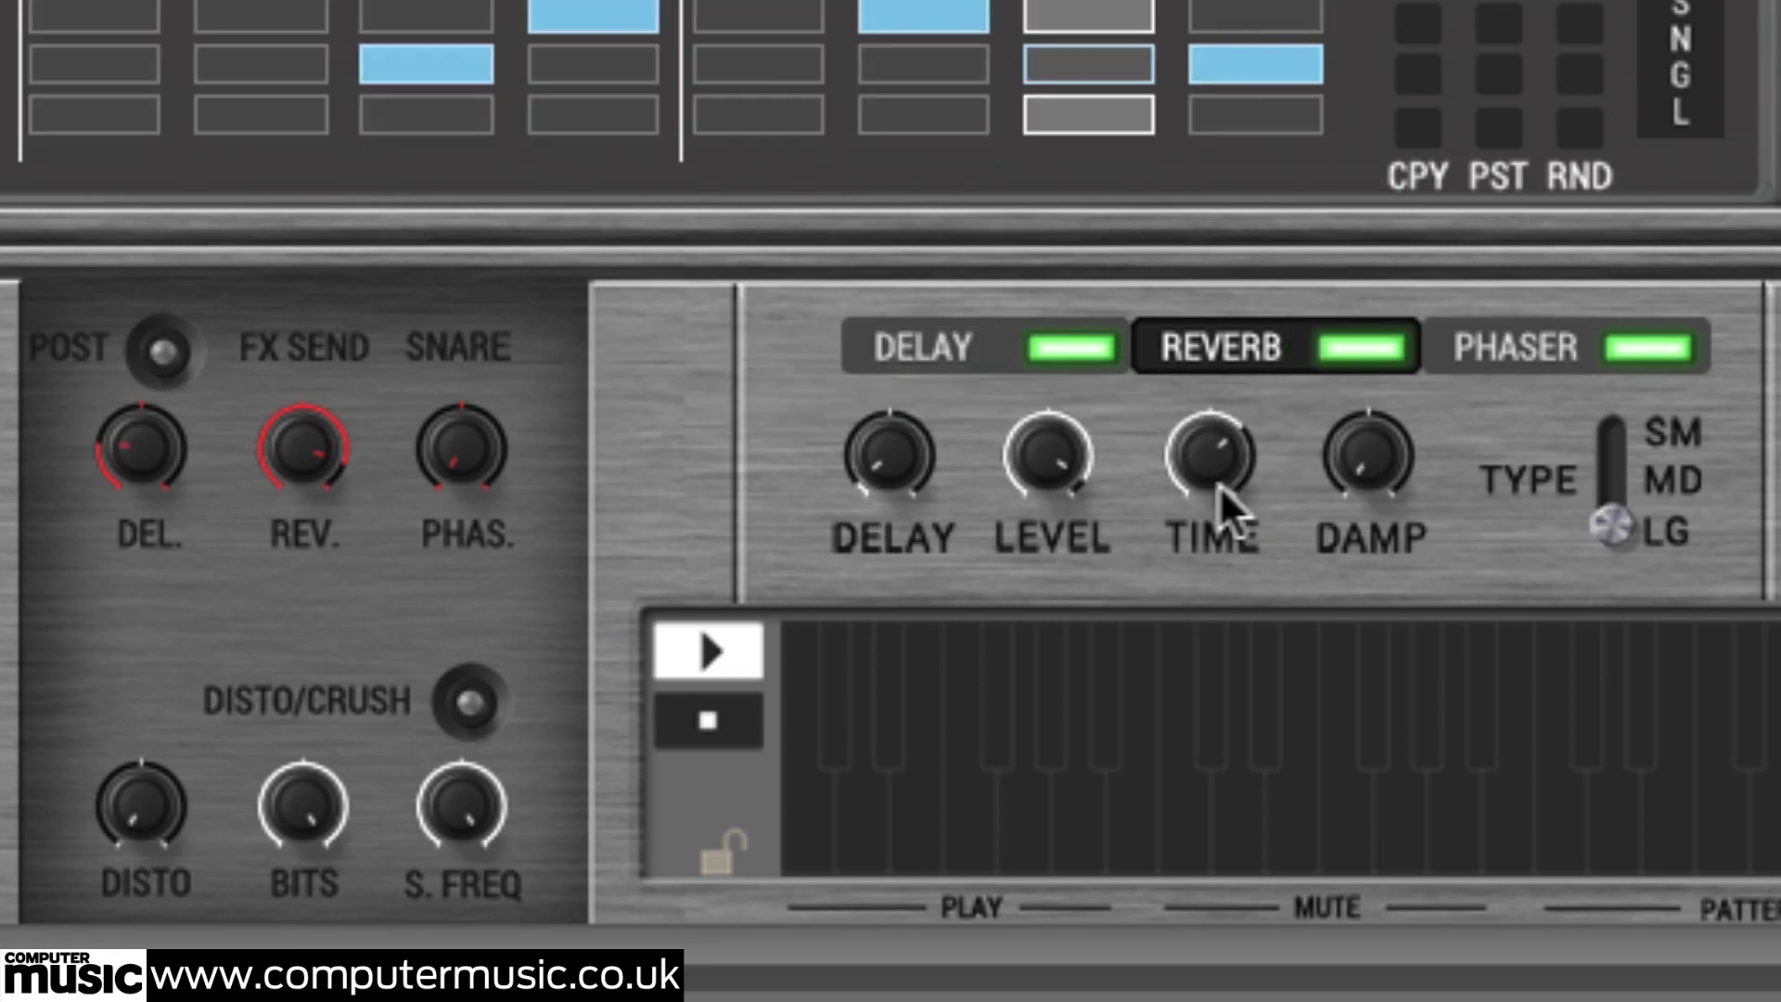
drag(1049, 492, 1341, 390)
drag(875, 465, 875, 465)
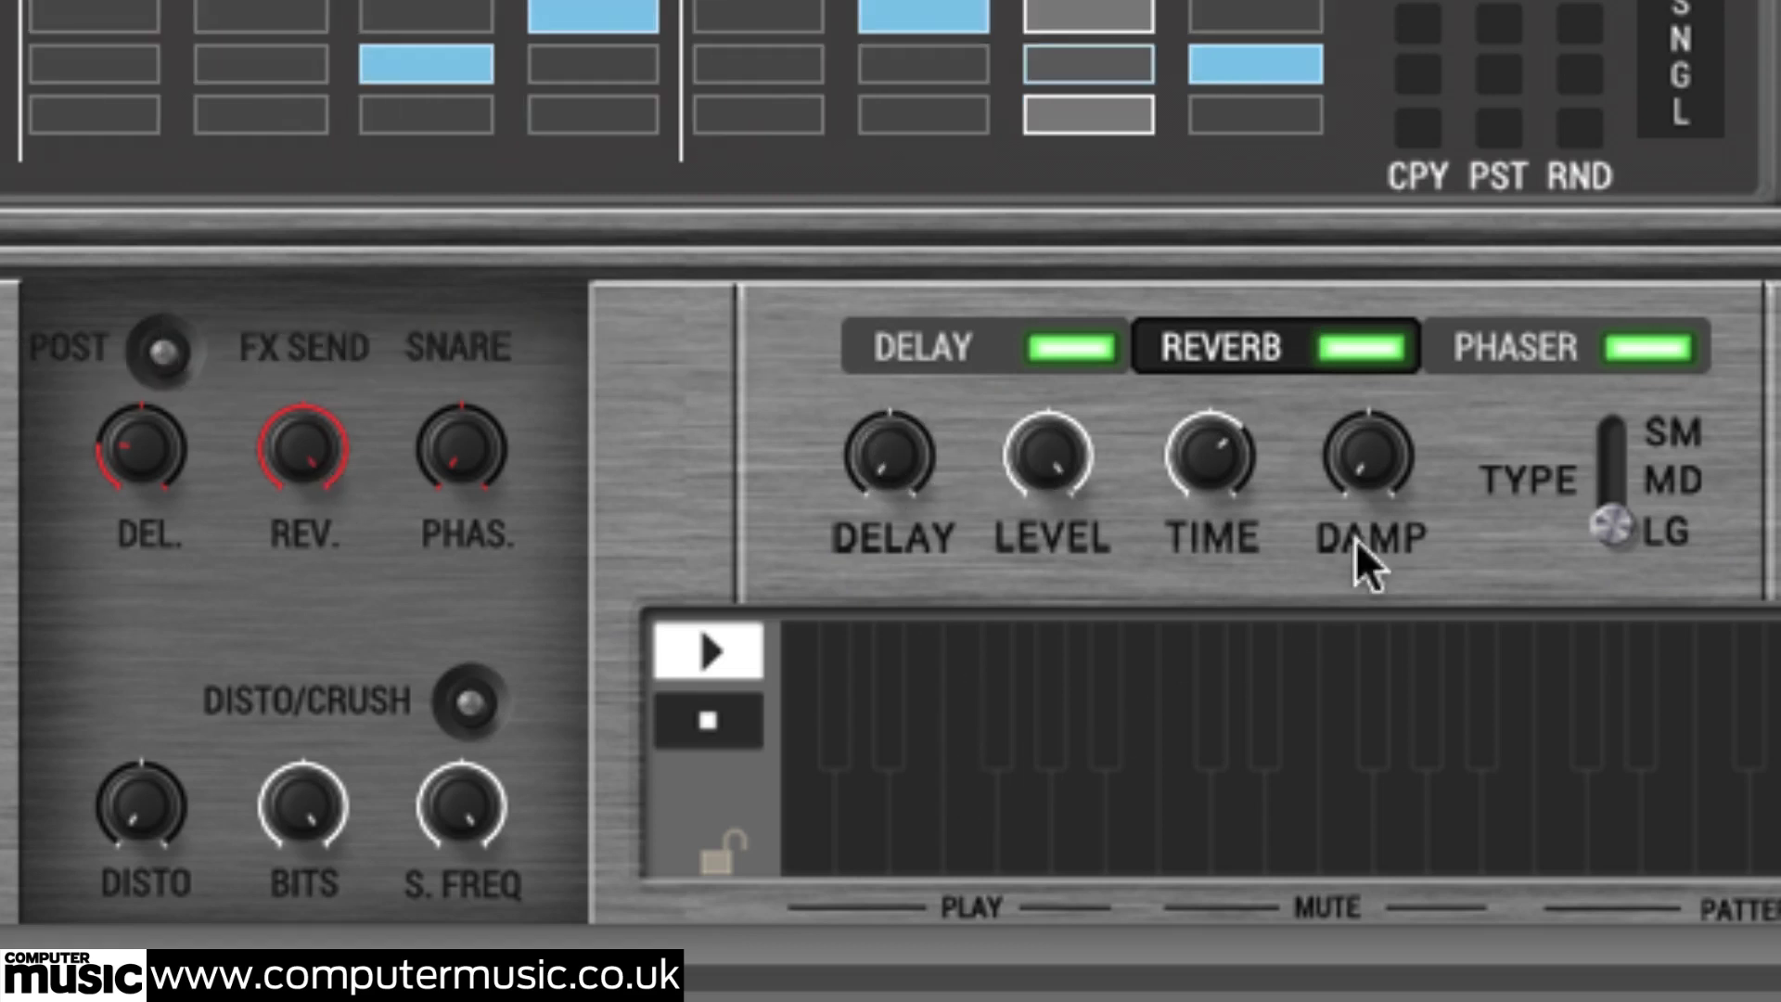
drag(1233, 457, 1250, 326)
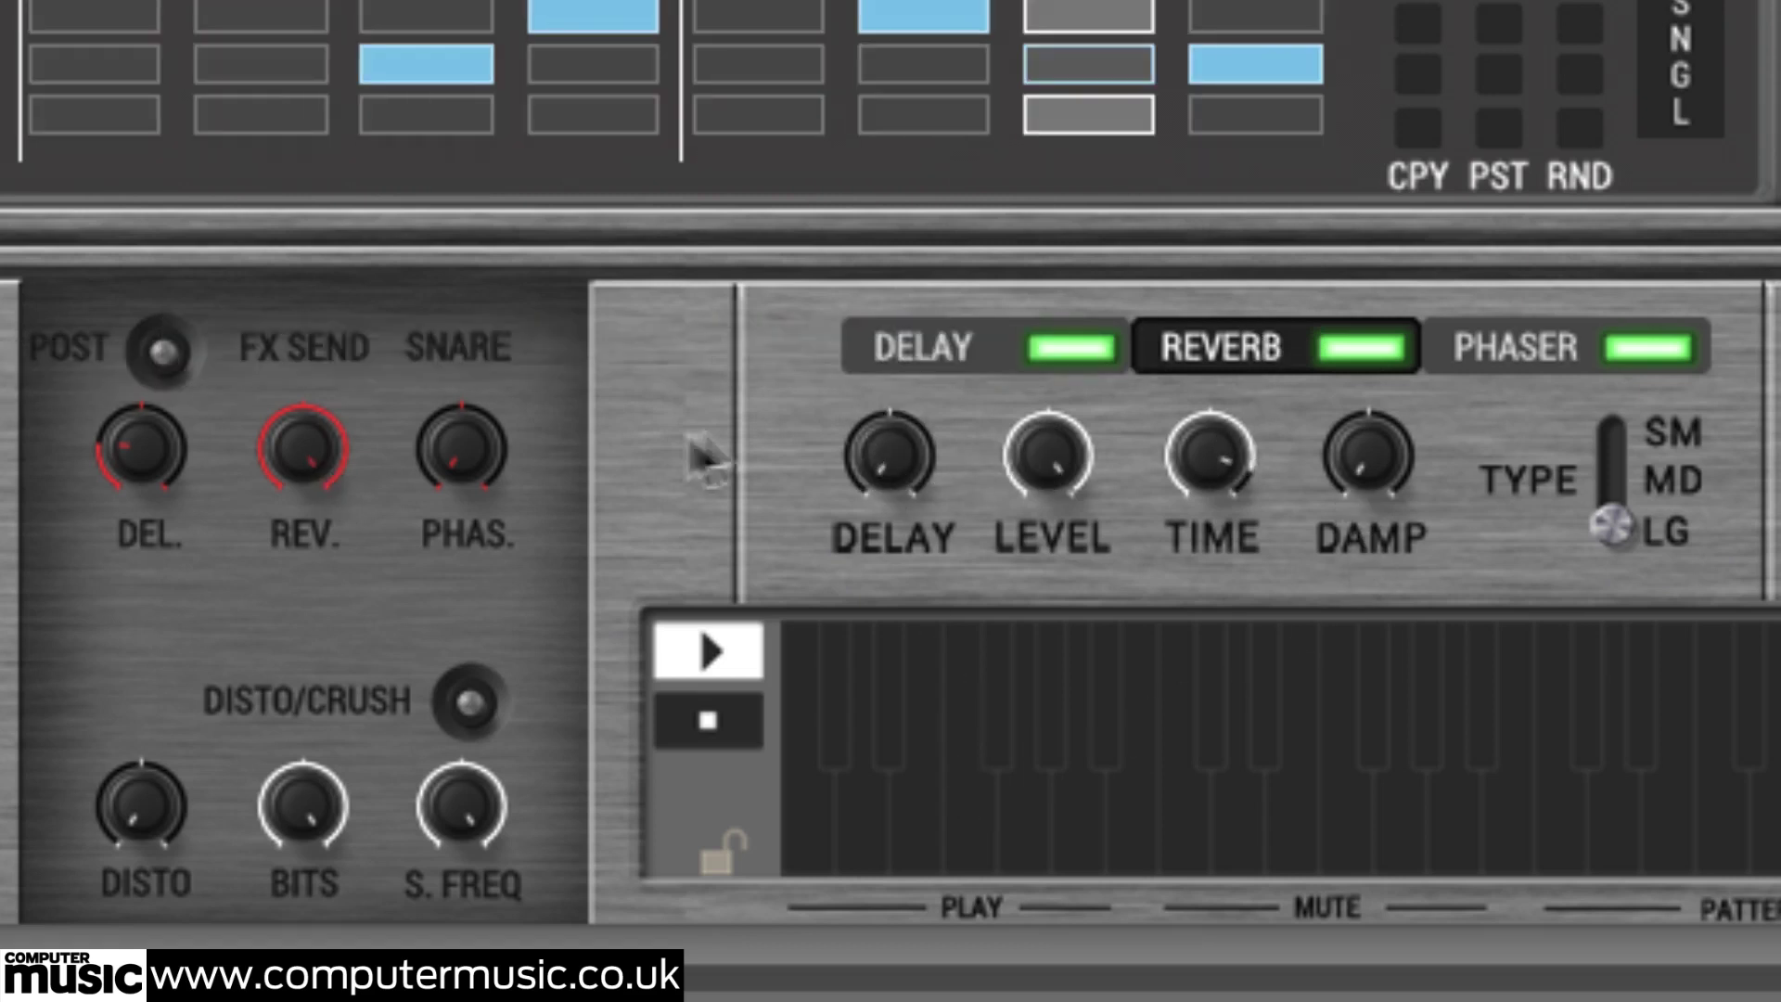
drag(304, 444, 303, 443)
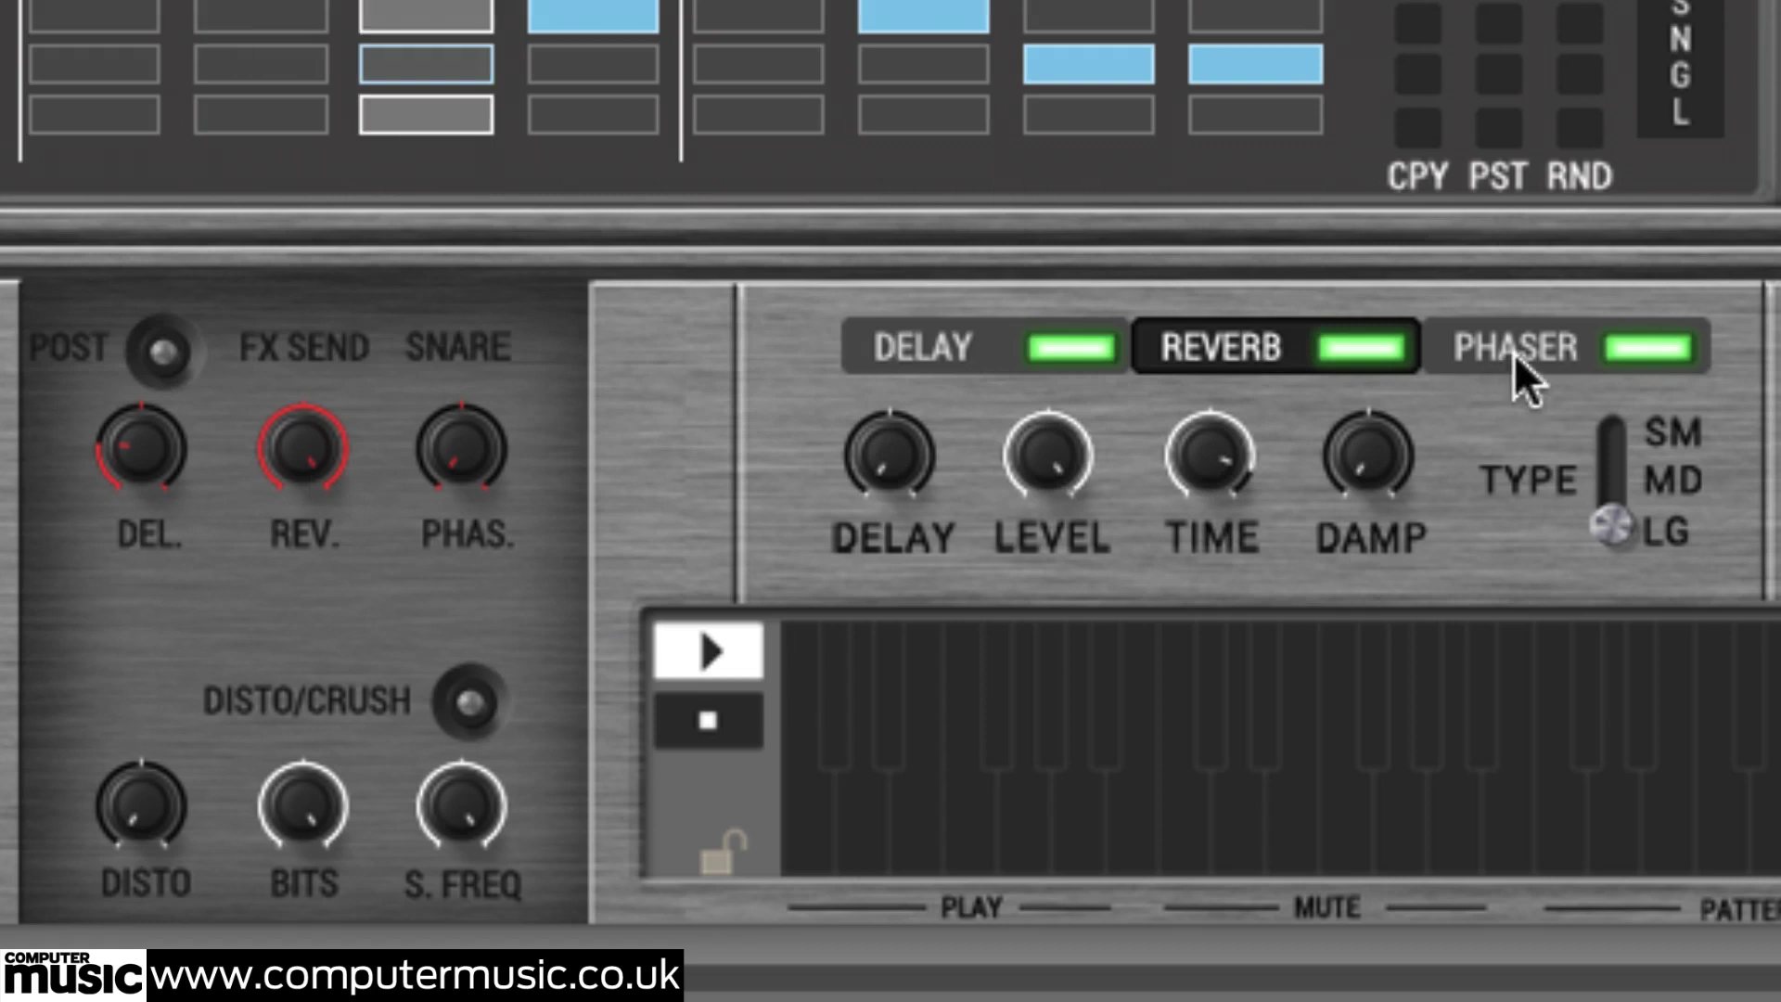
click(1361, 341)
click(1360, 345)
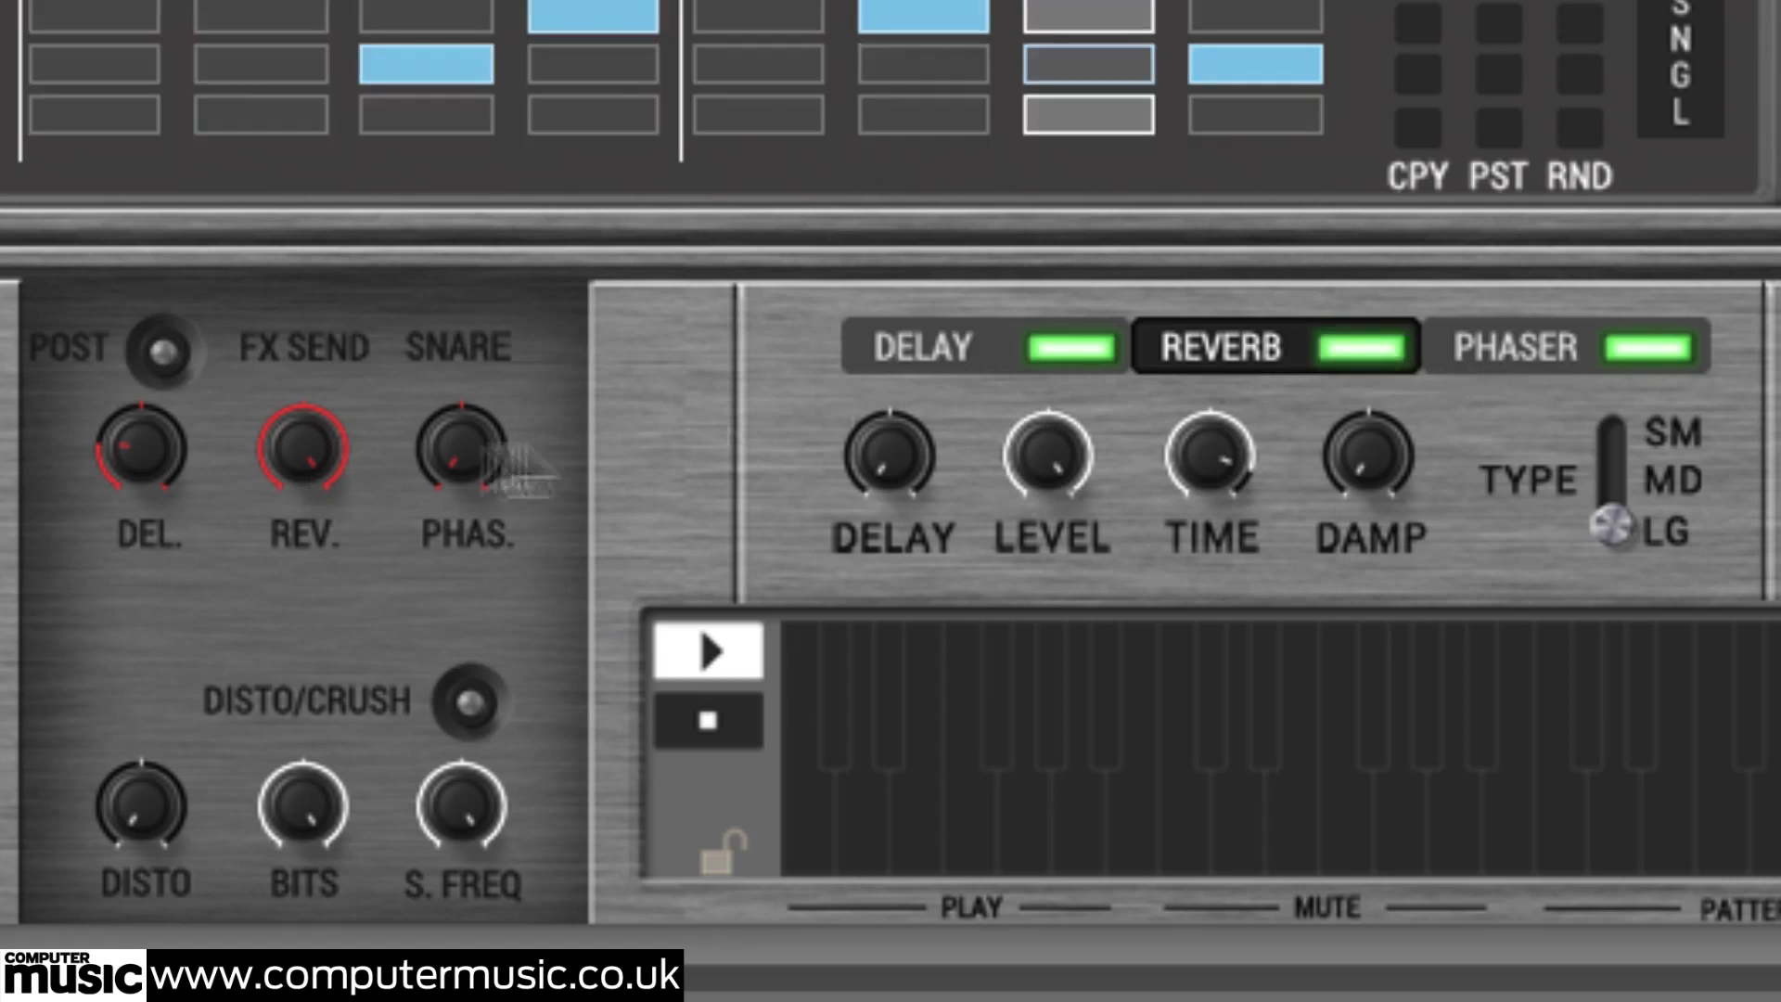
drag(308, 436, 276, 832)
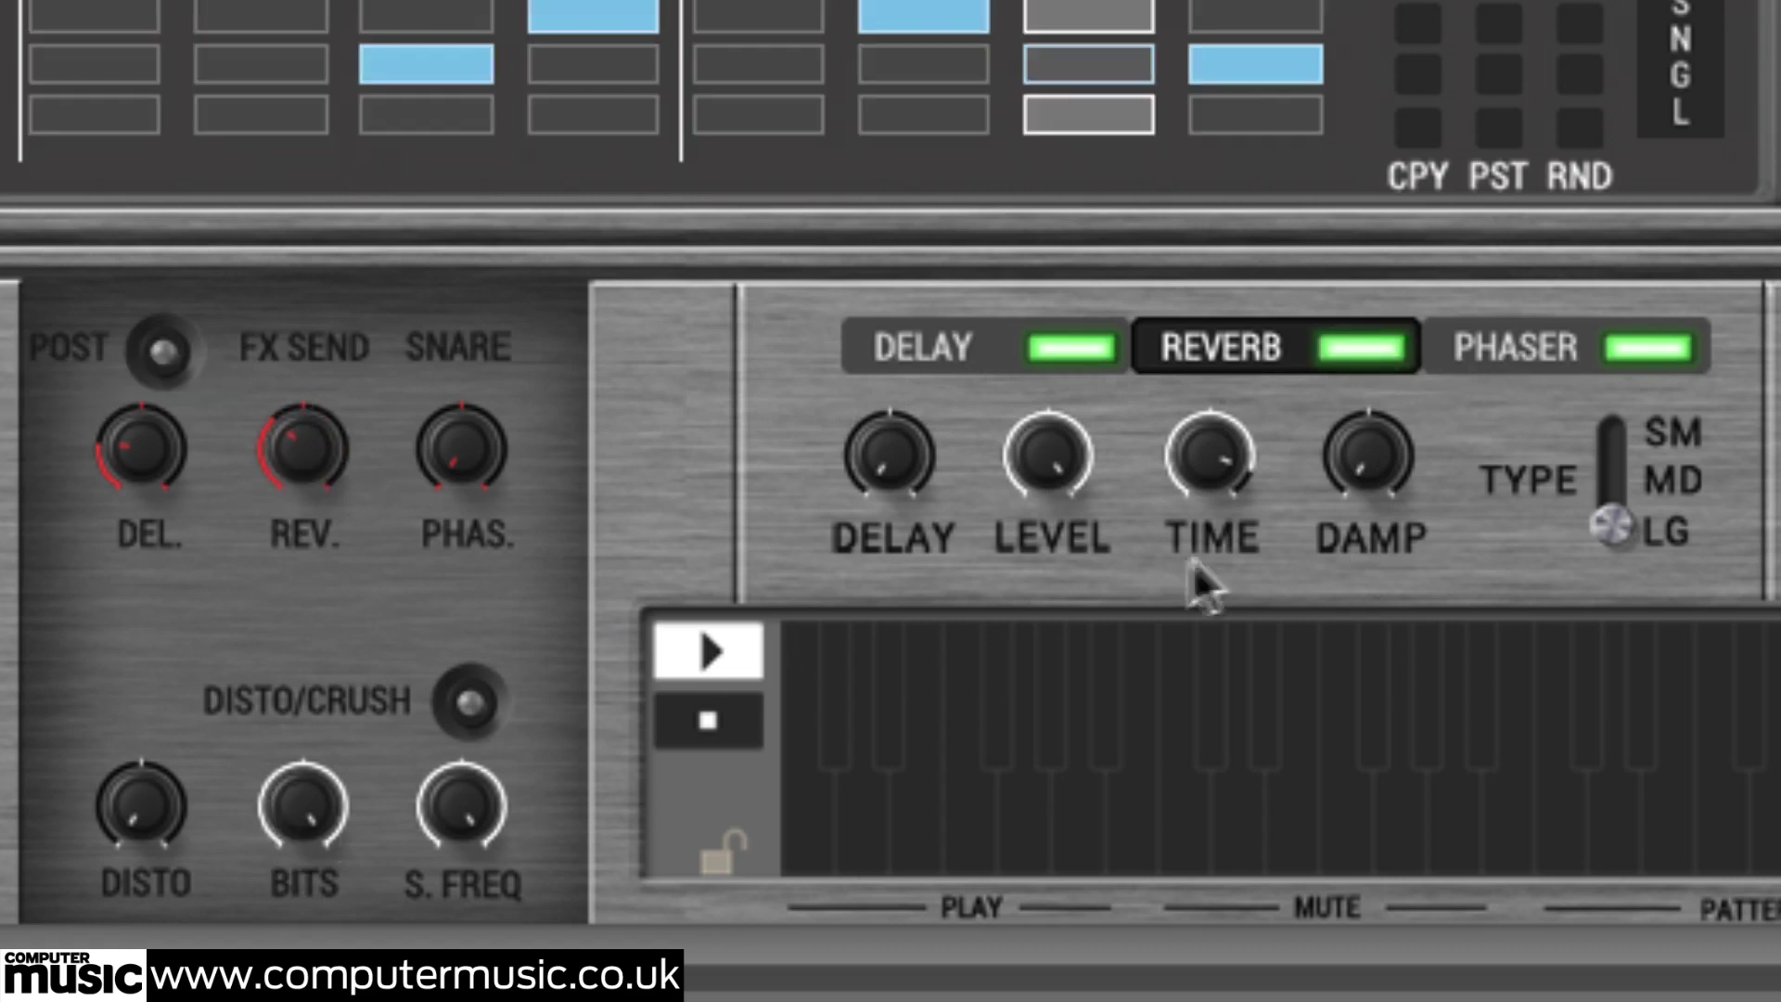
Step: Send the snare to the phaser at 71, with resonance 70.50, sweep 6400, speed 0.97, width 79.60
click(1548, 351)
drag(471, 451, 566, 25)
drag(1467, 428, 1495, 321)
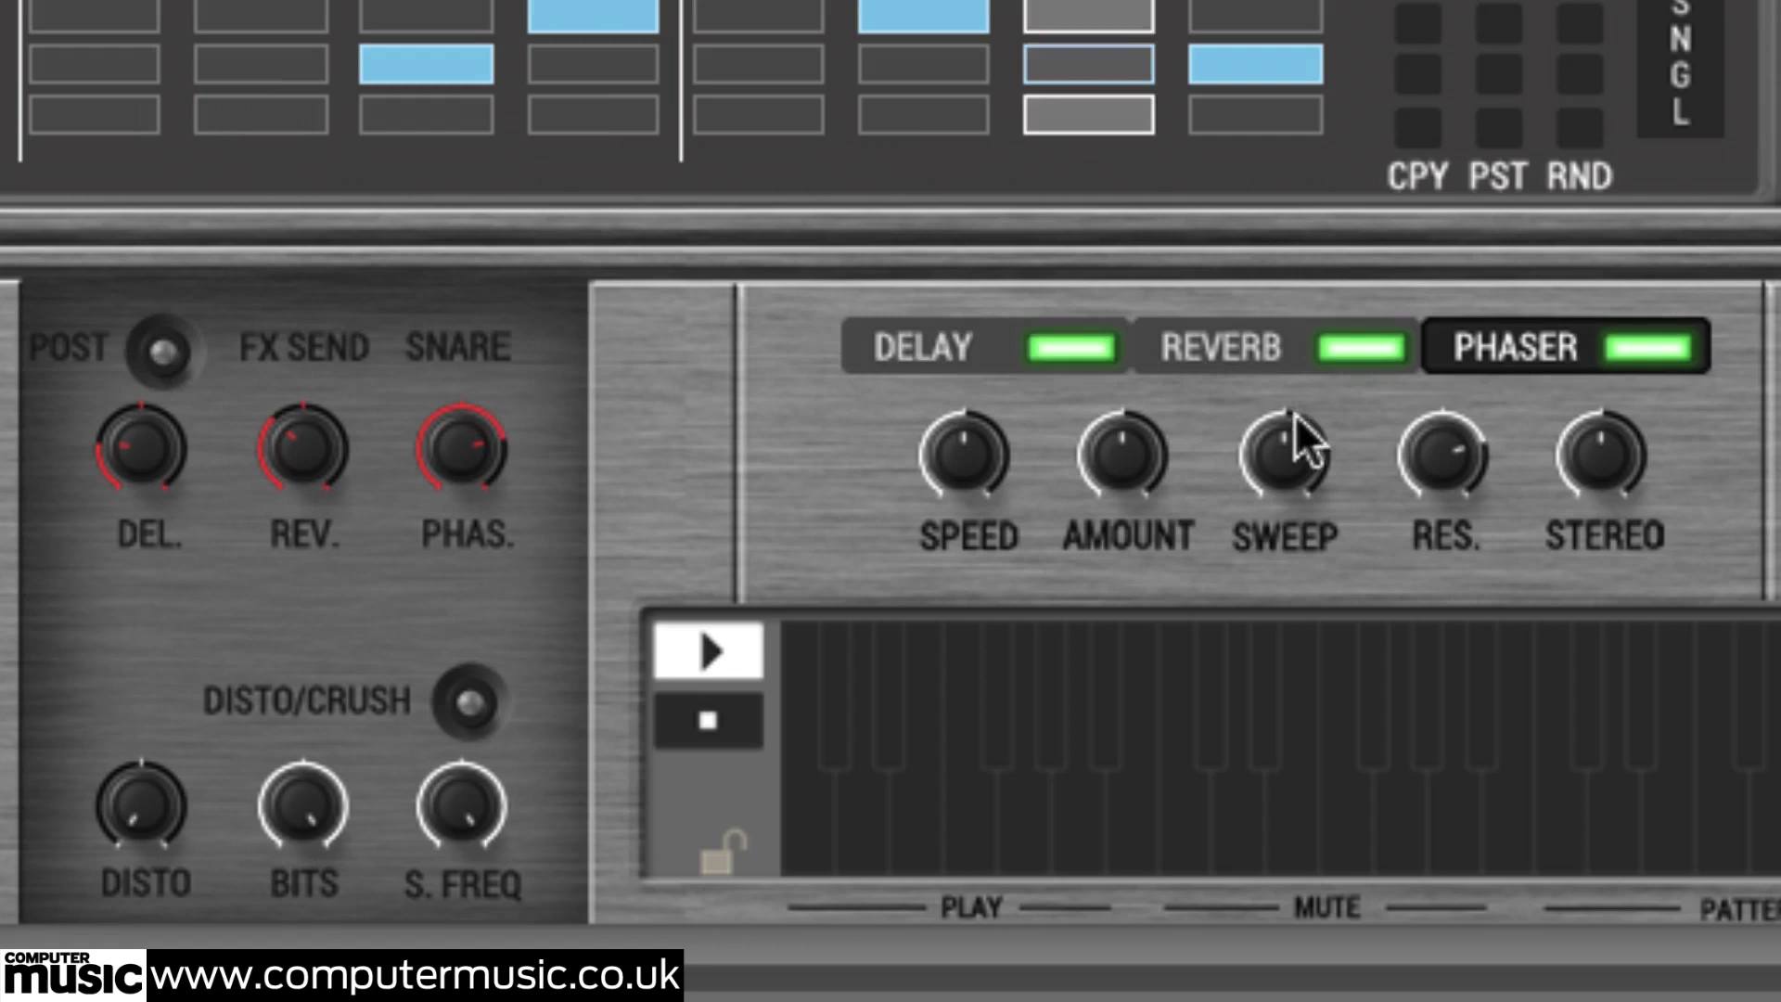
drag(1295, 418, 1412, 306)
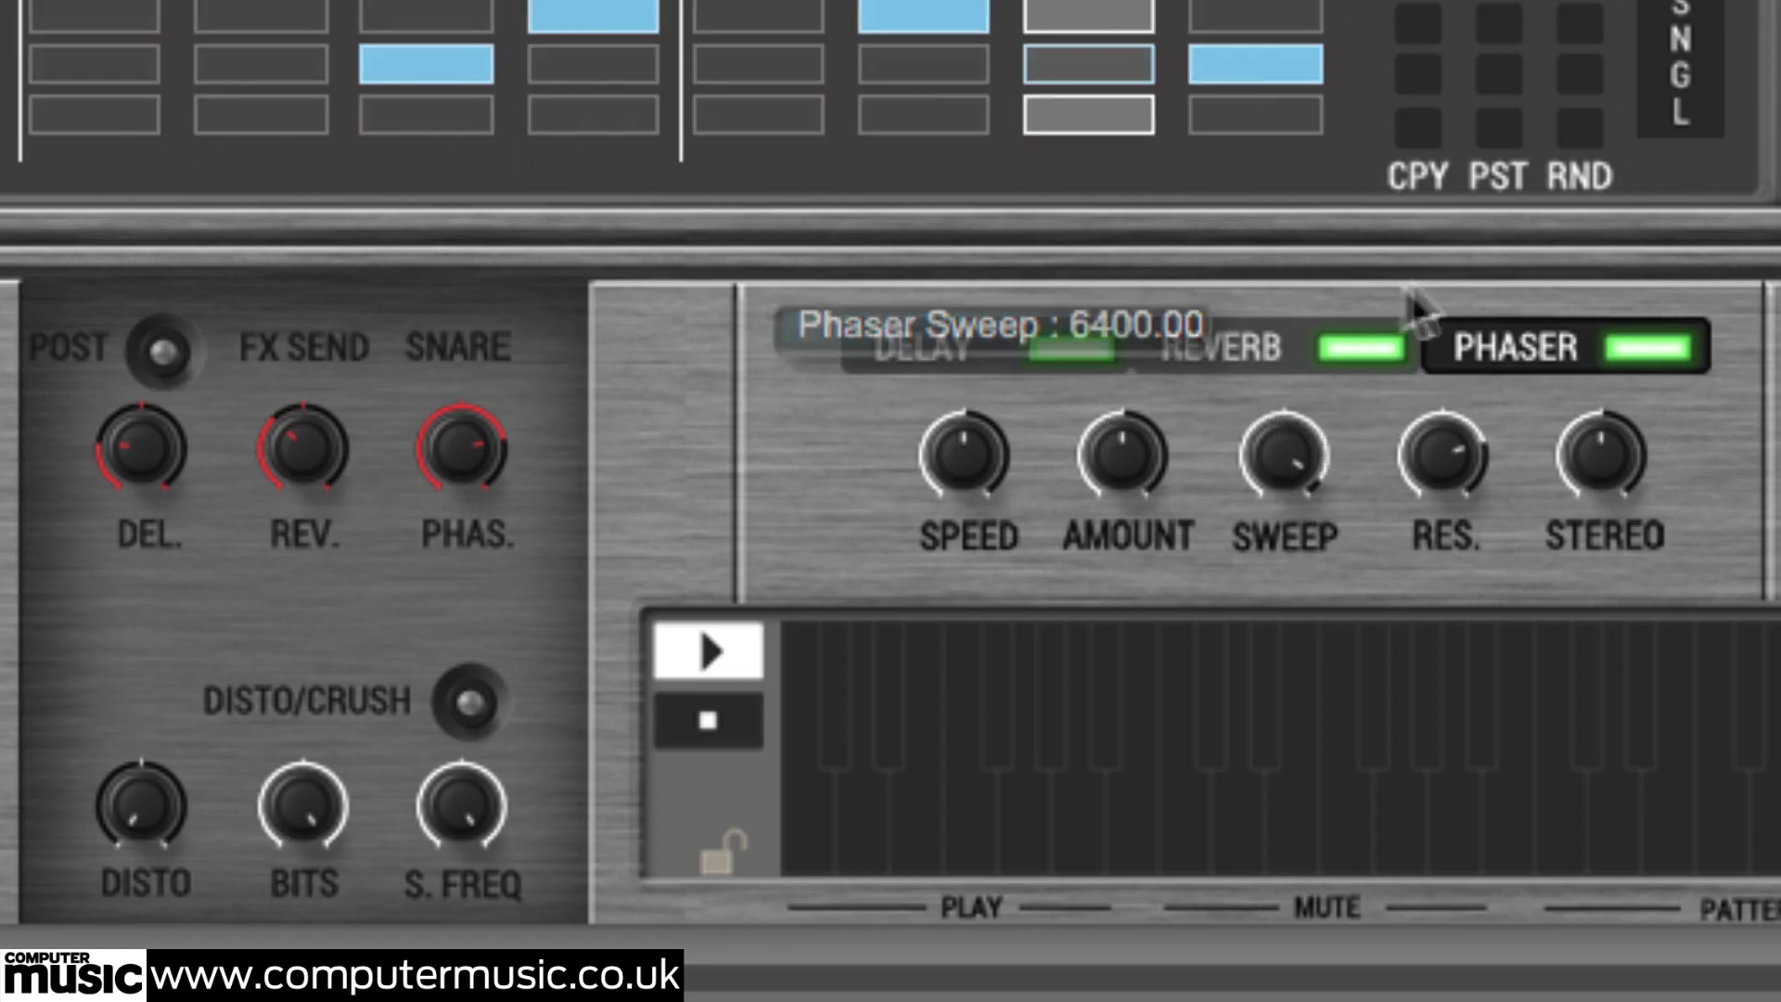
drag(1121, 460, 1187, 393)
drag(963, 455, 928, 677)
drag(965, 459, 1026, 370)
drag(1602, 460, 1666, 349)
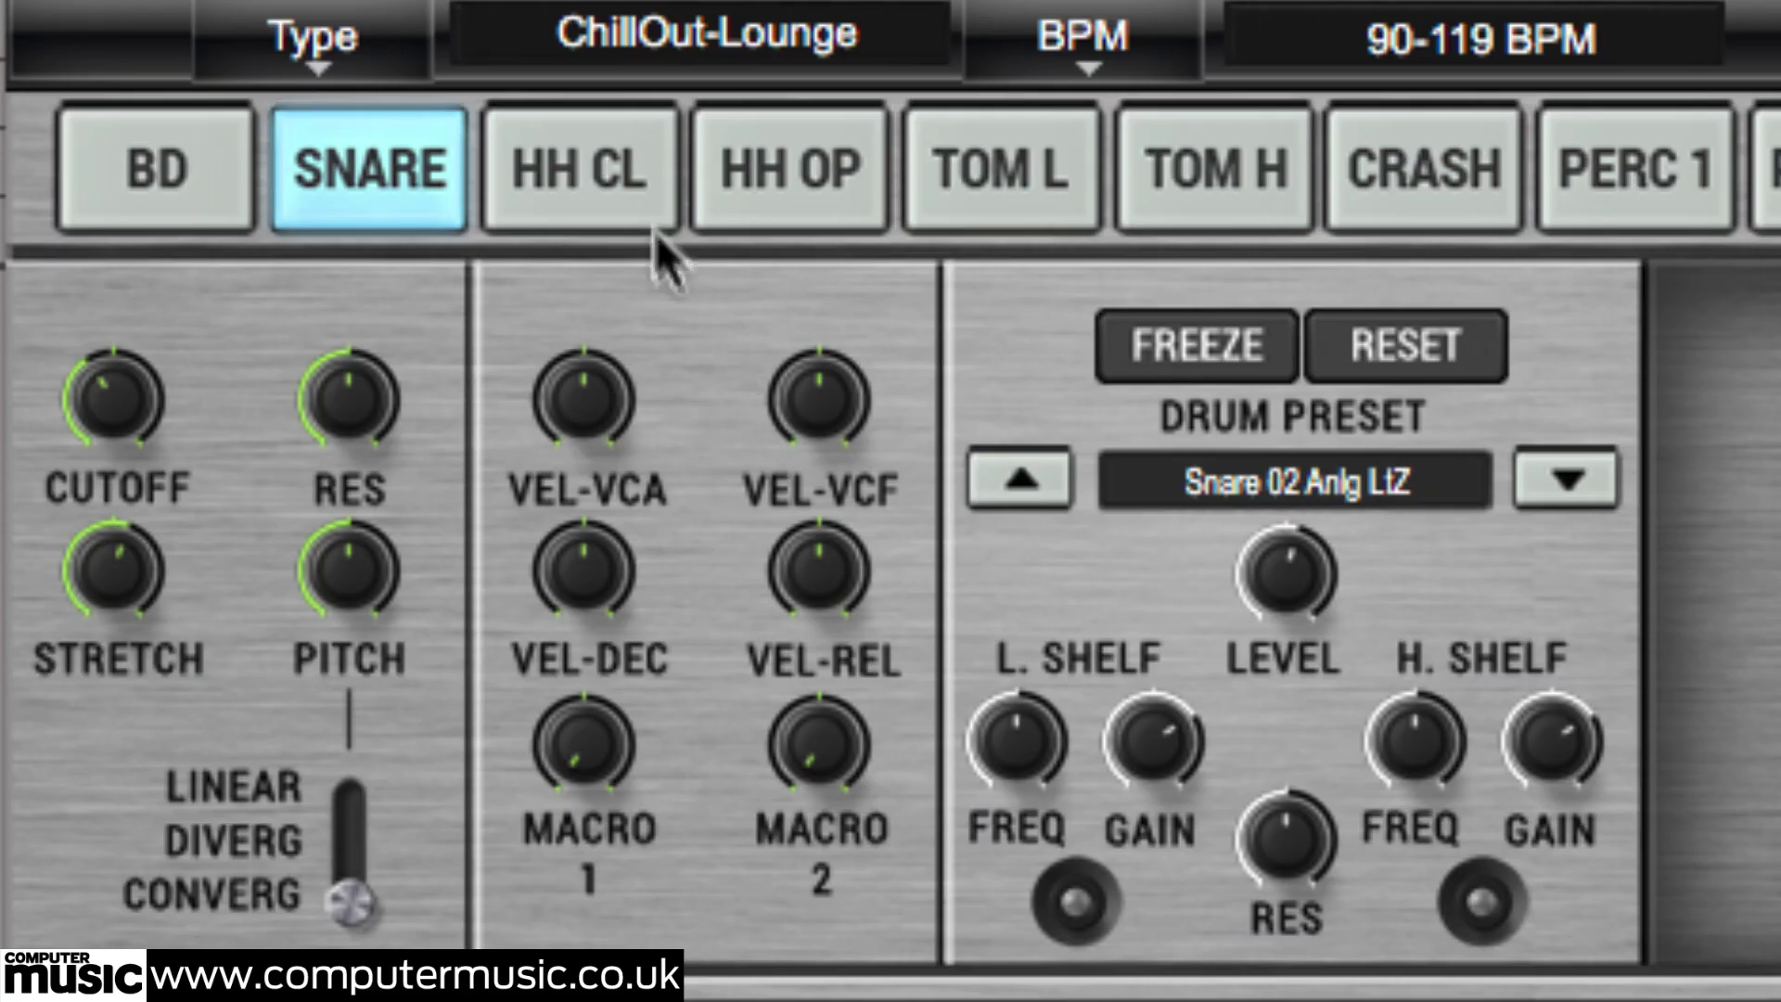
Step: On the closed hi-hat, lower the crusher bit depth and set the sample frequency to 20750
click(629, 167)
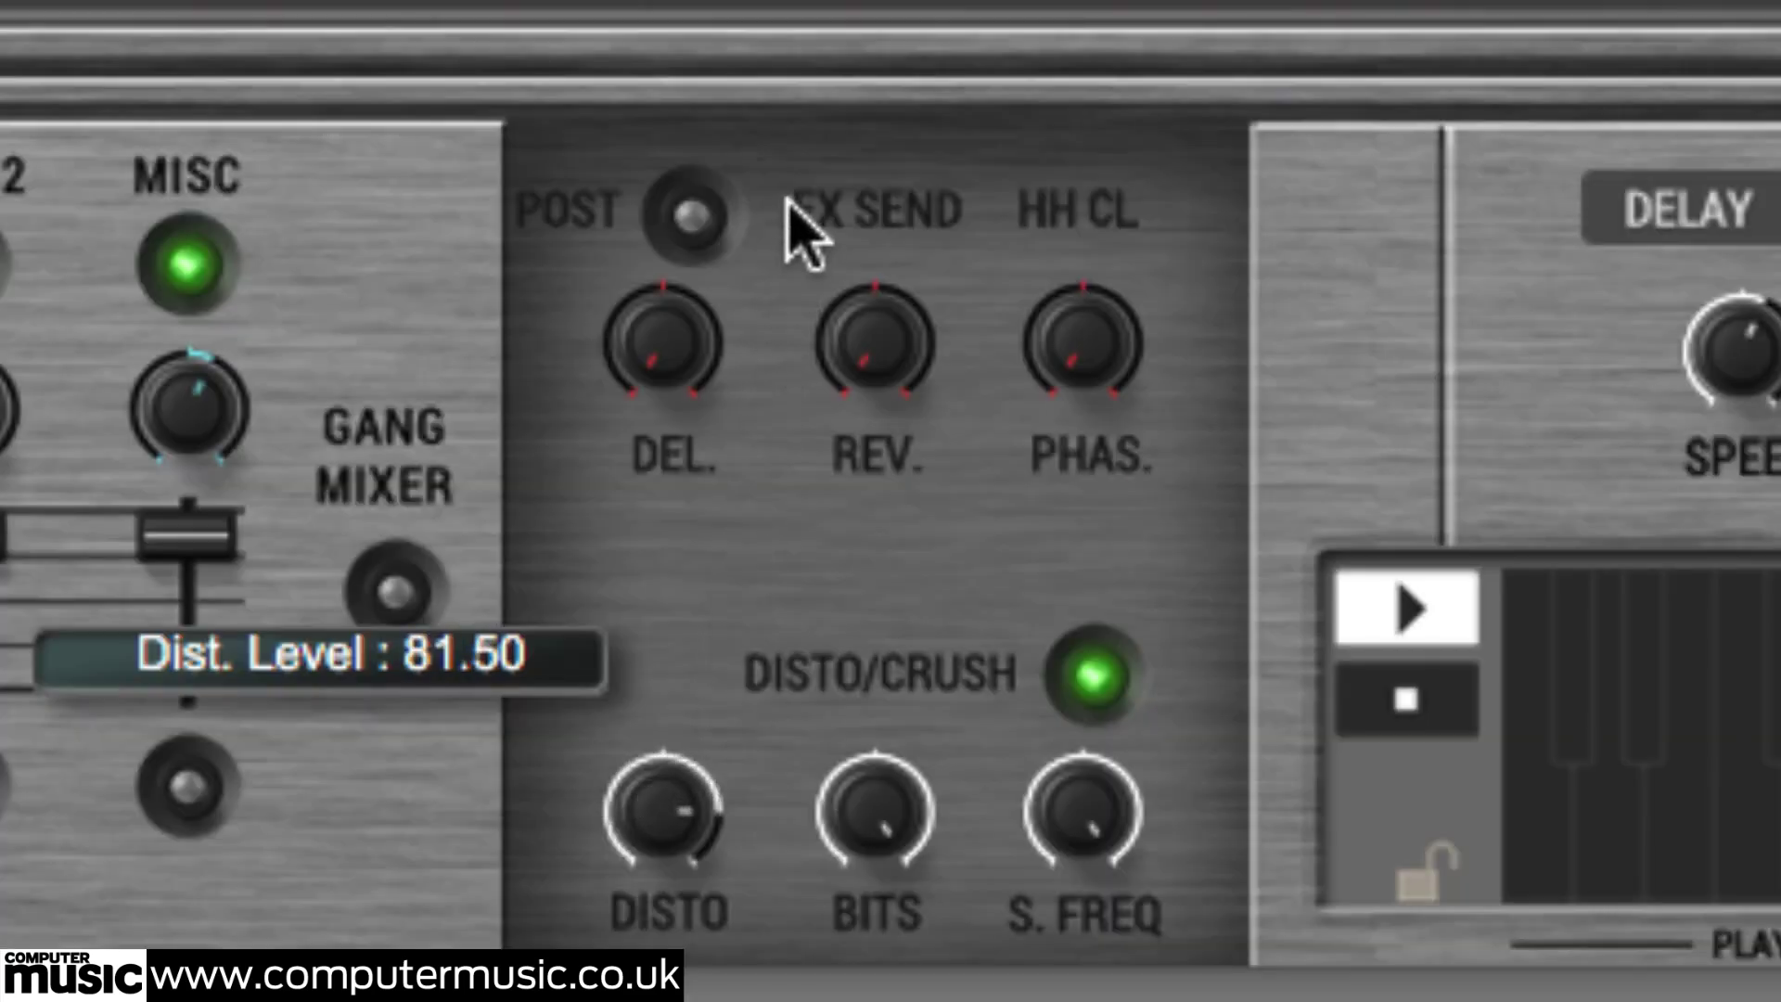
drag(870, 824, 870, 905)
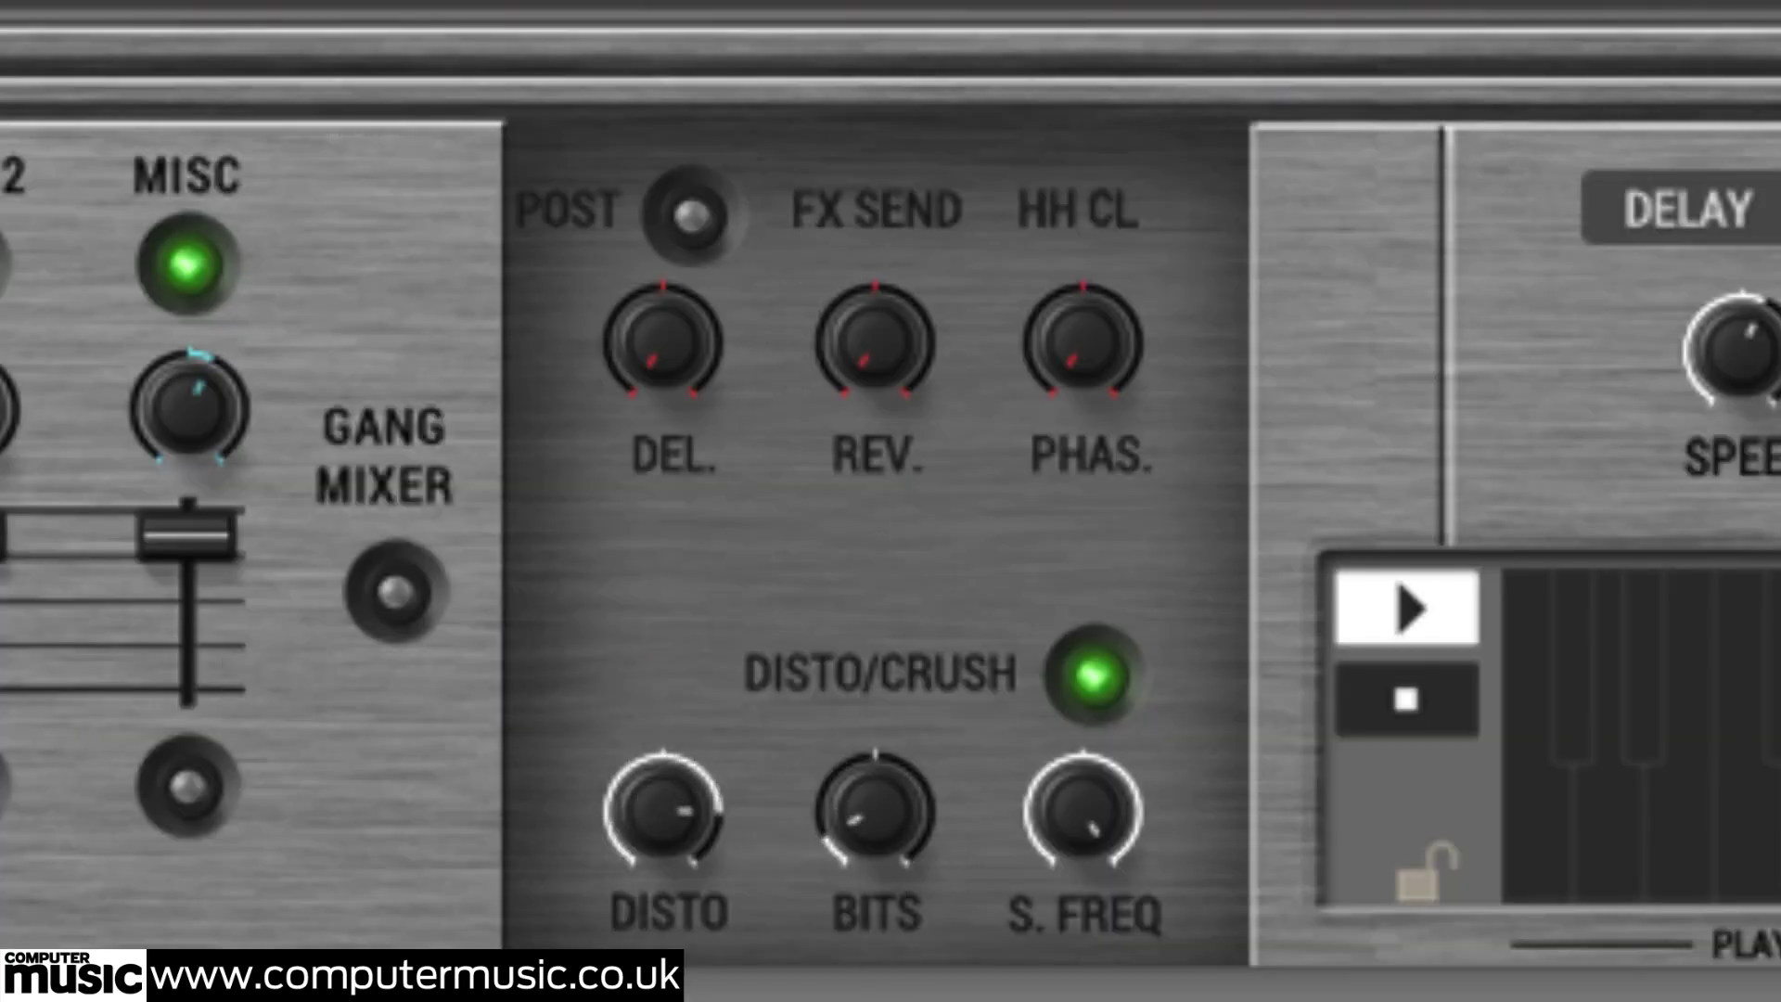
mouse_move(1076, 830)
mouse_down()
mouse_move(1076, 798)
mouse_move(1077, 821)
mouse_up()
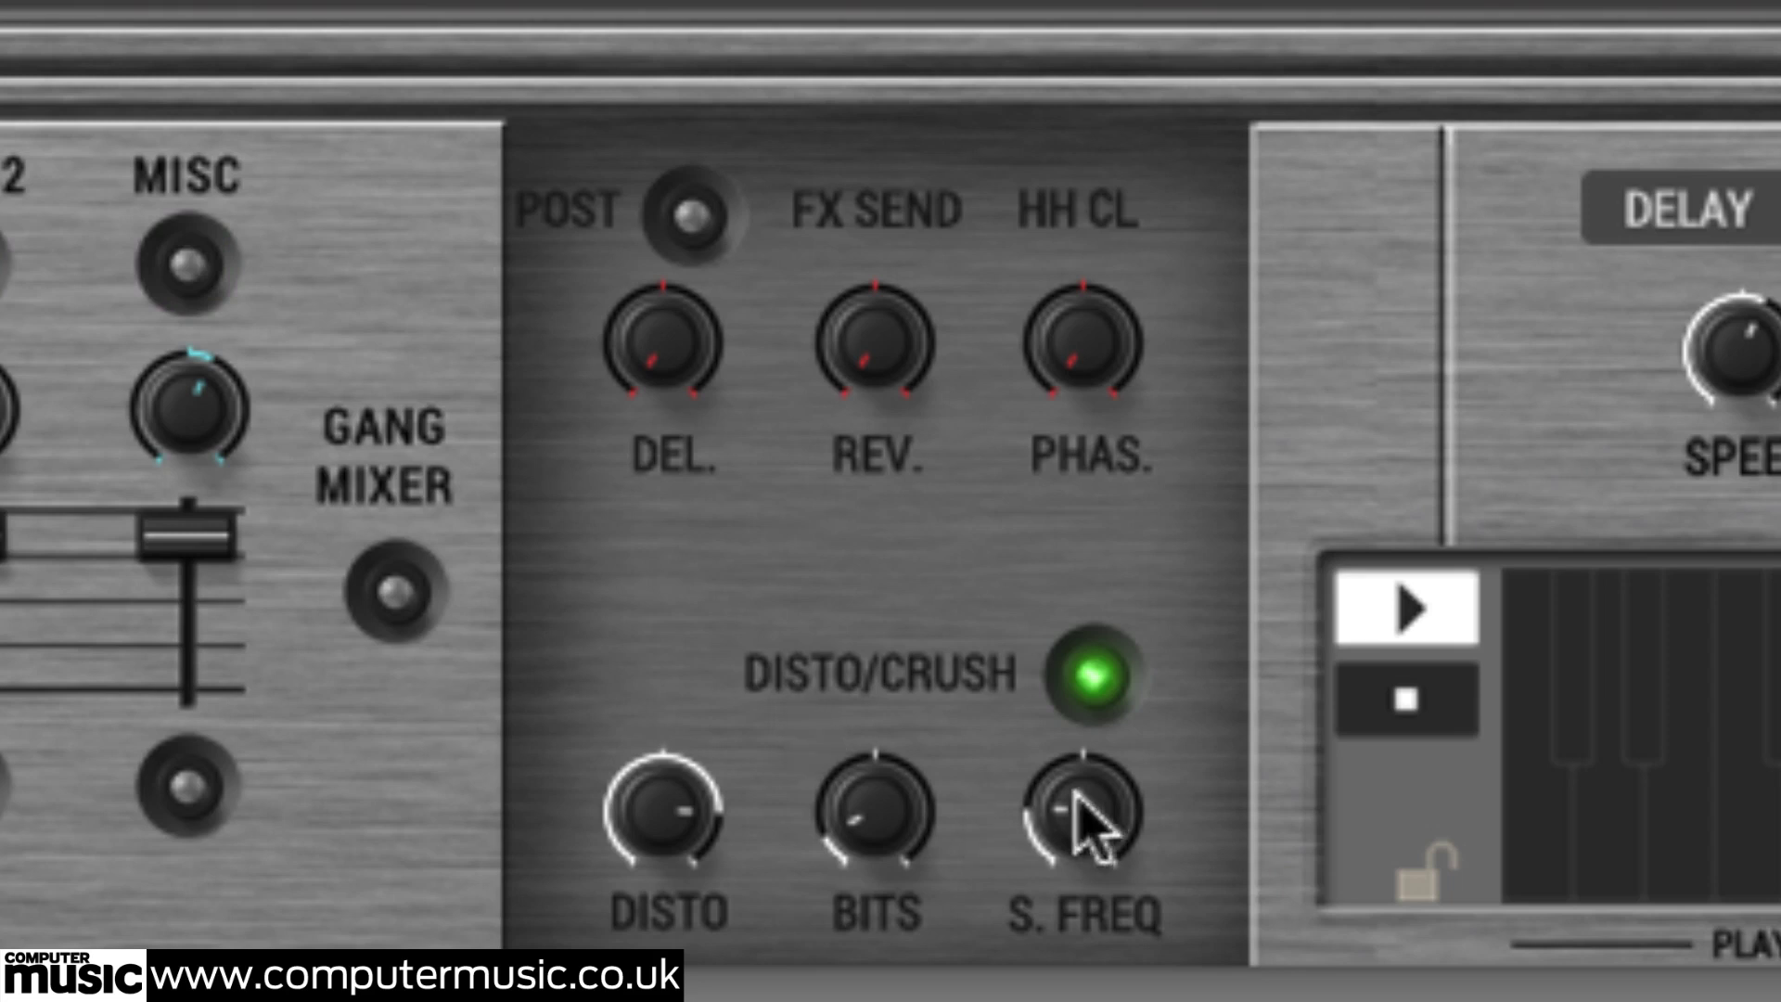
drag(1087, 828, 1140, 670)
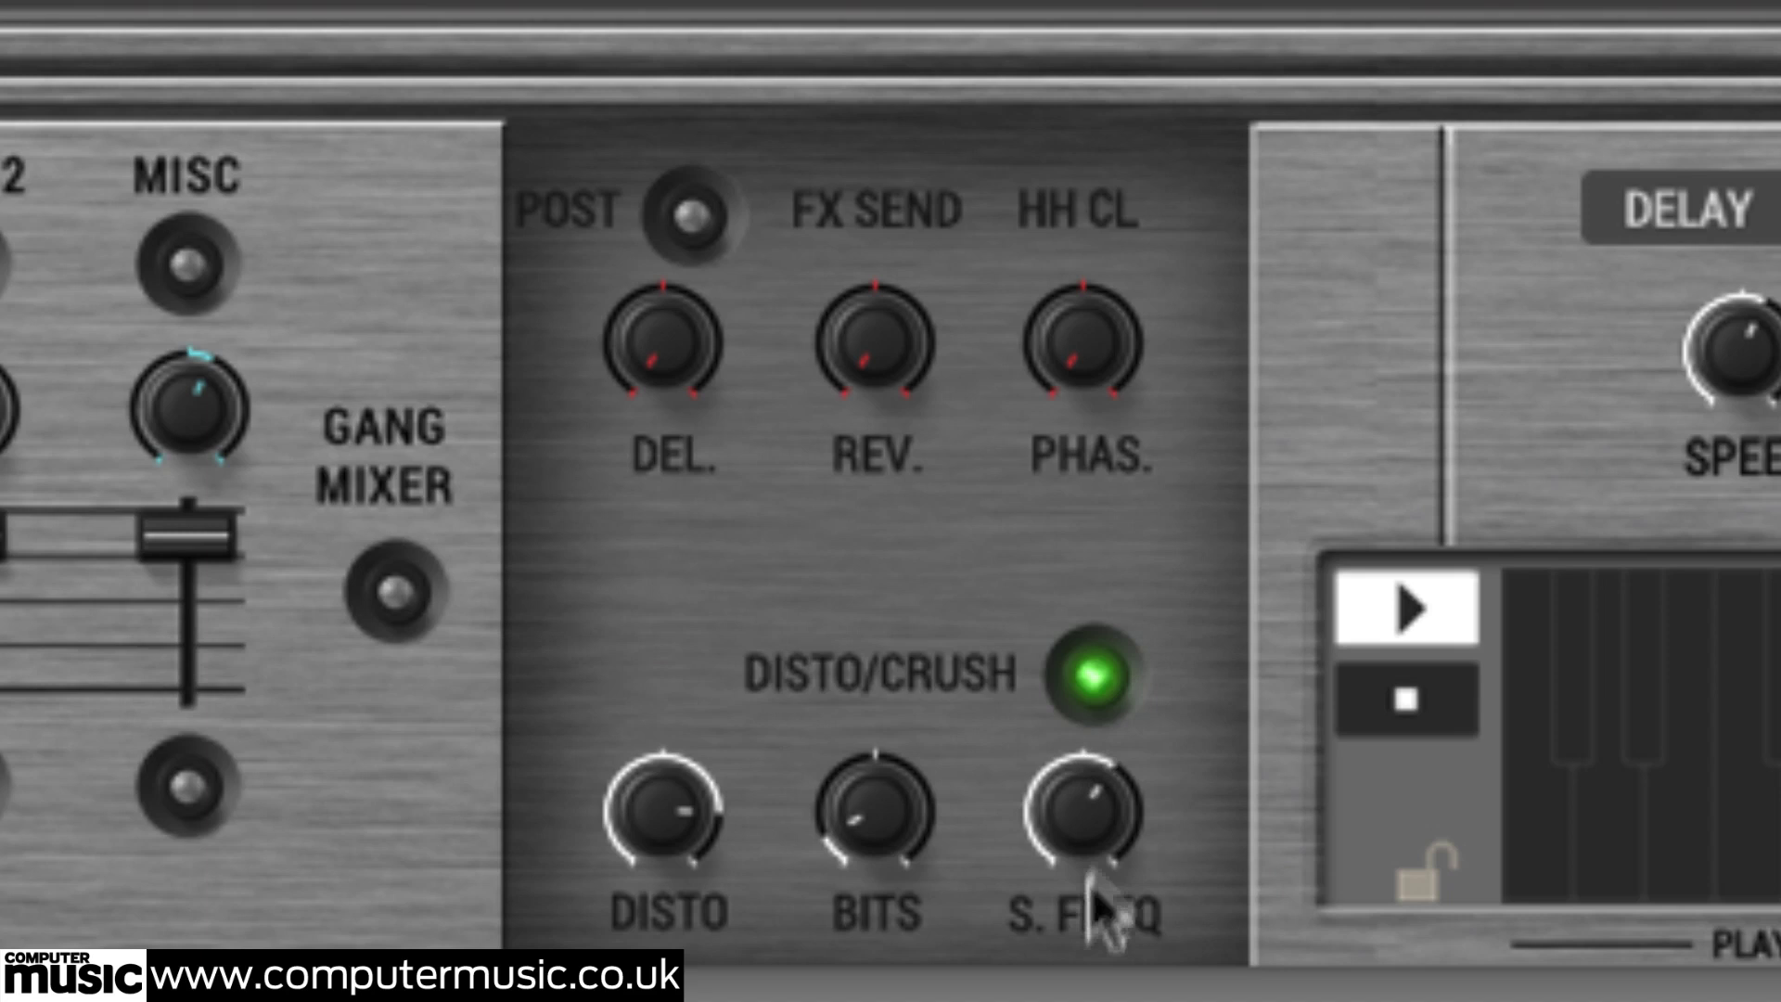
drag(1100, 905, 1173, 955)
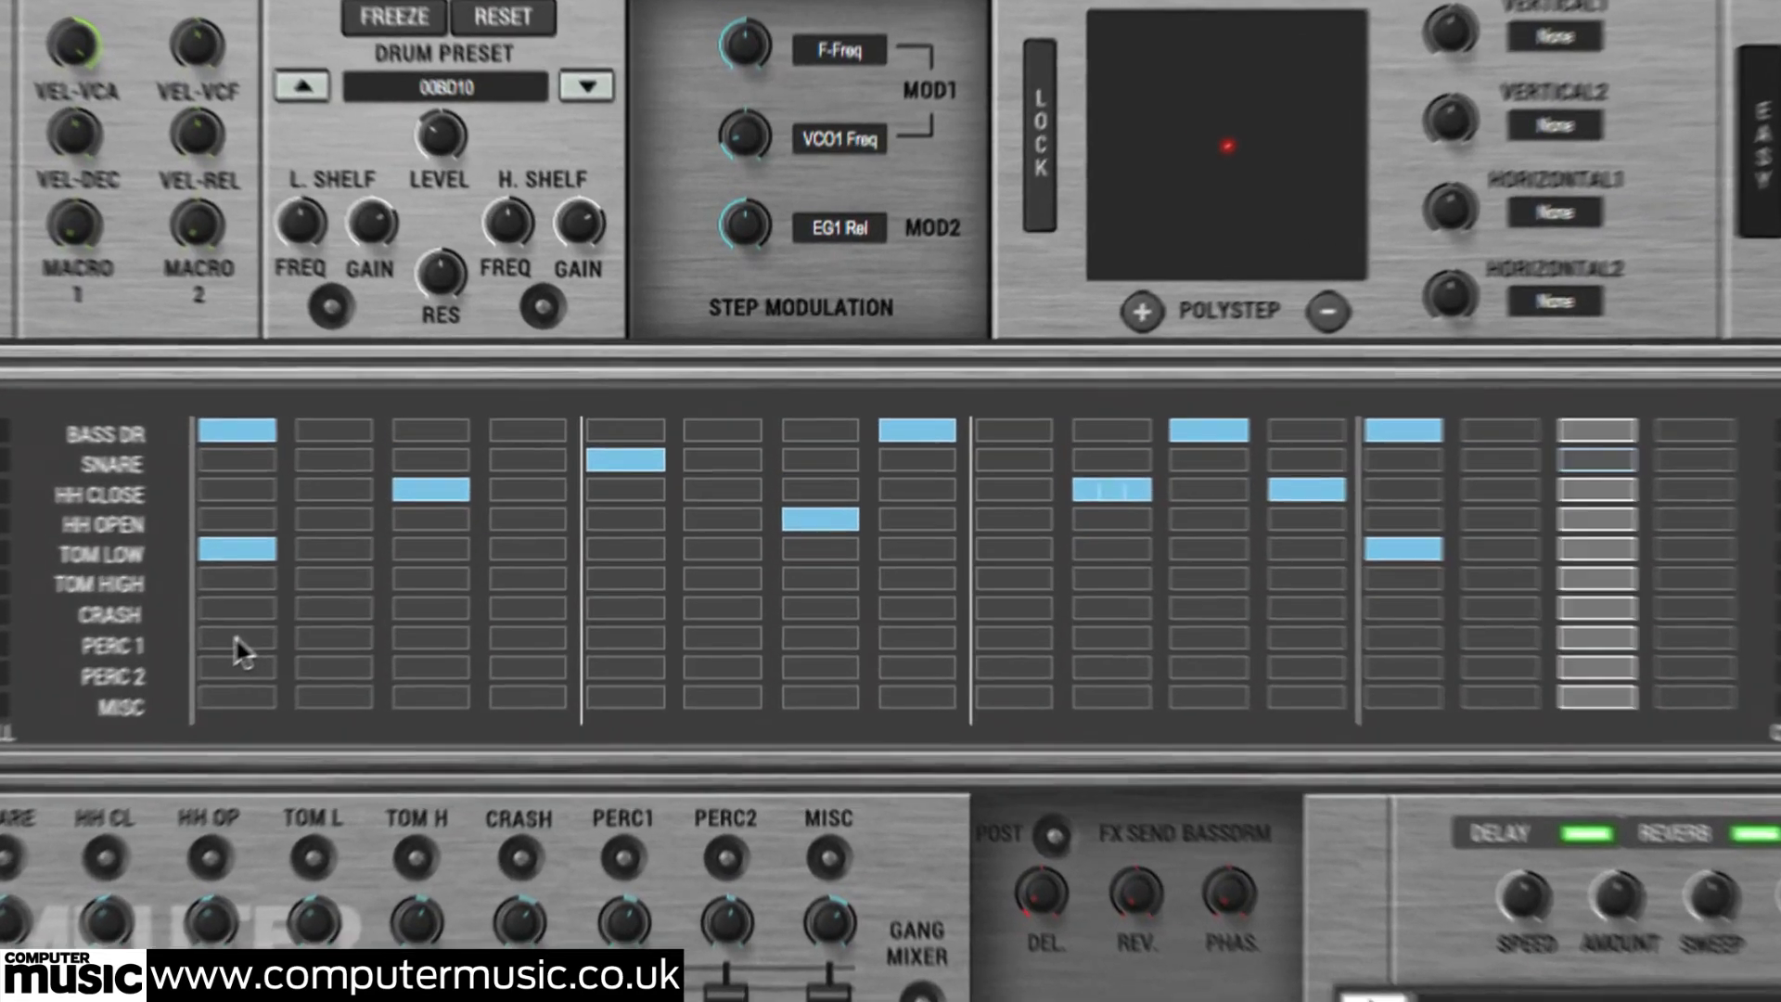
Step: Program PERC 1 hits on steps 1, 4, 5, 8, 10, 11 and PERC 2 on steps 2, 7, 13, 16; leave MISC step 1 empty
click(255, 639)
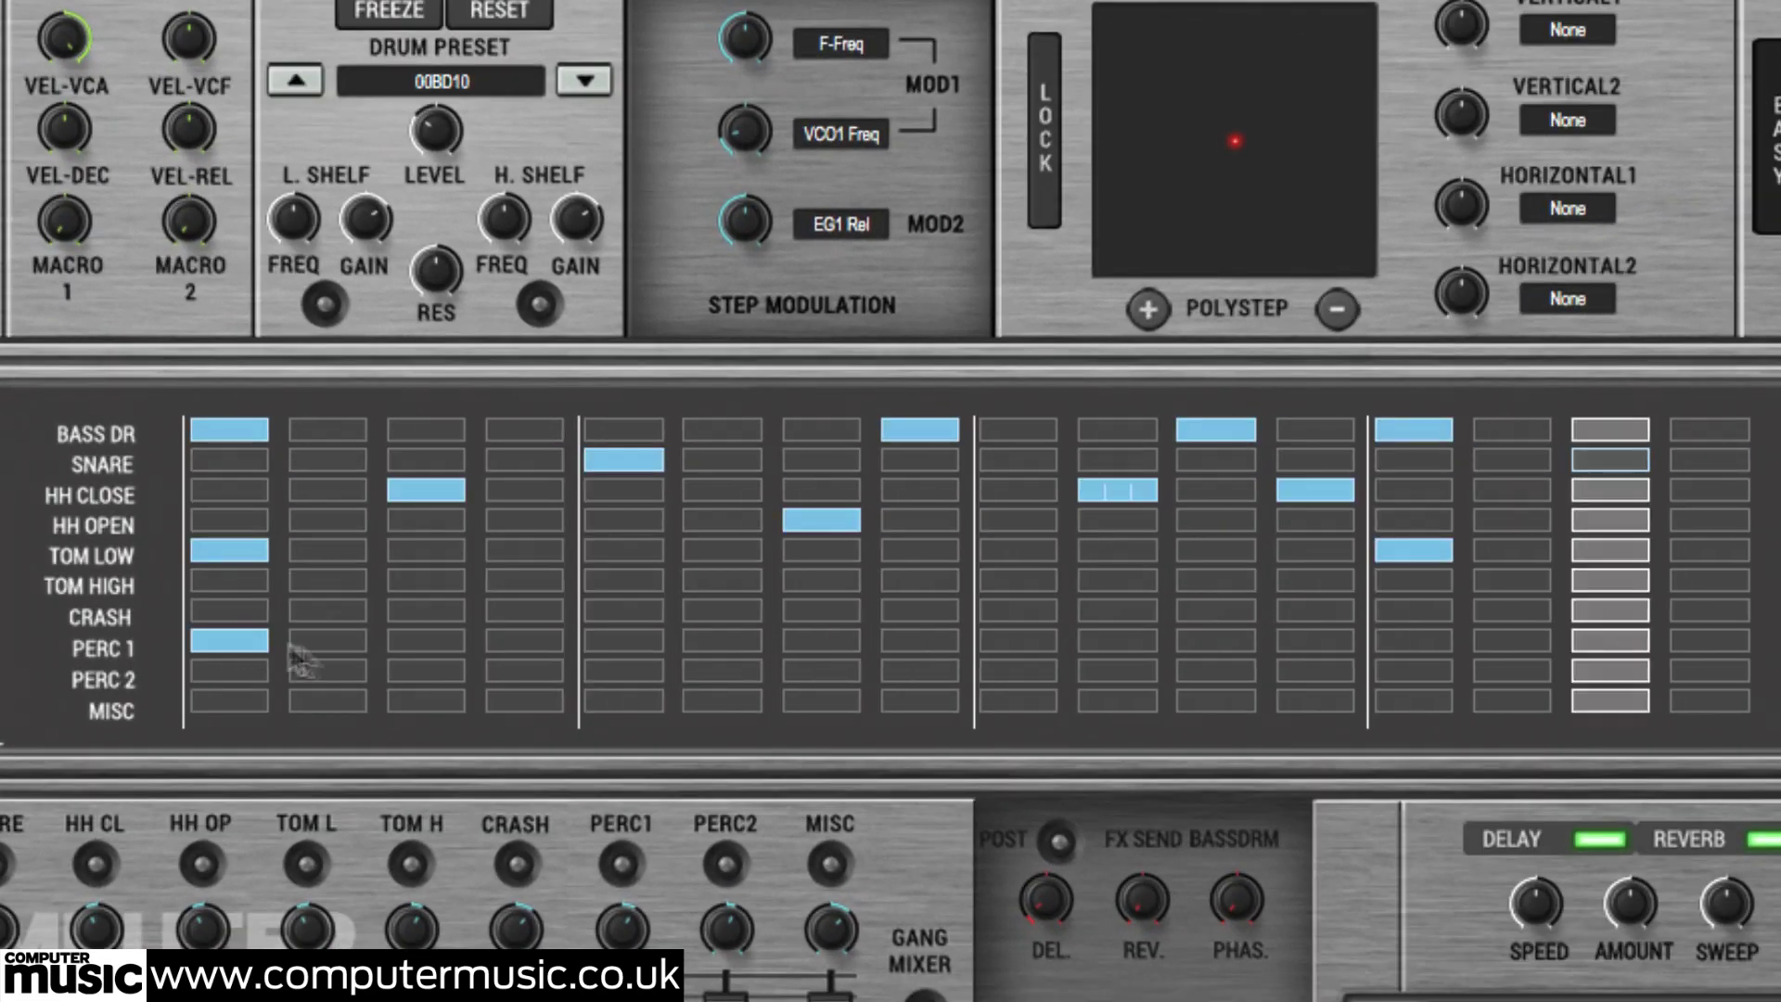
click(329, 669)
click(524, 641)
click(624, 640)
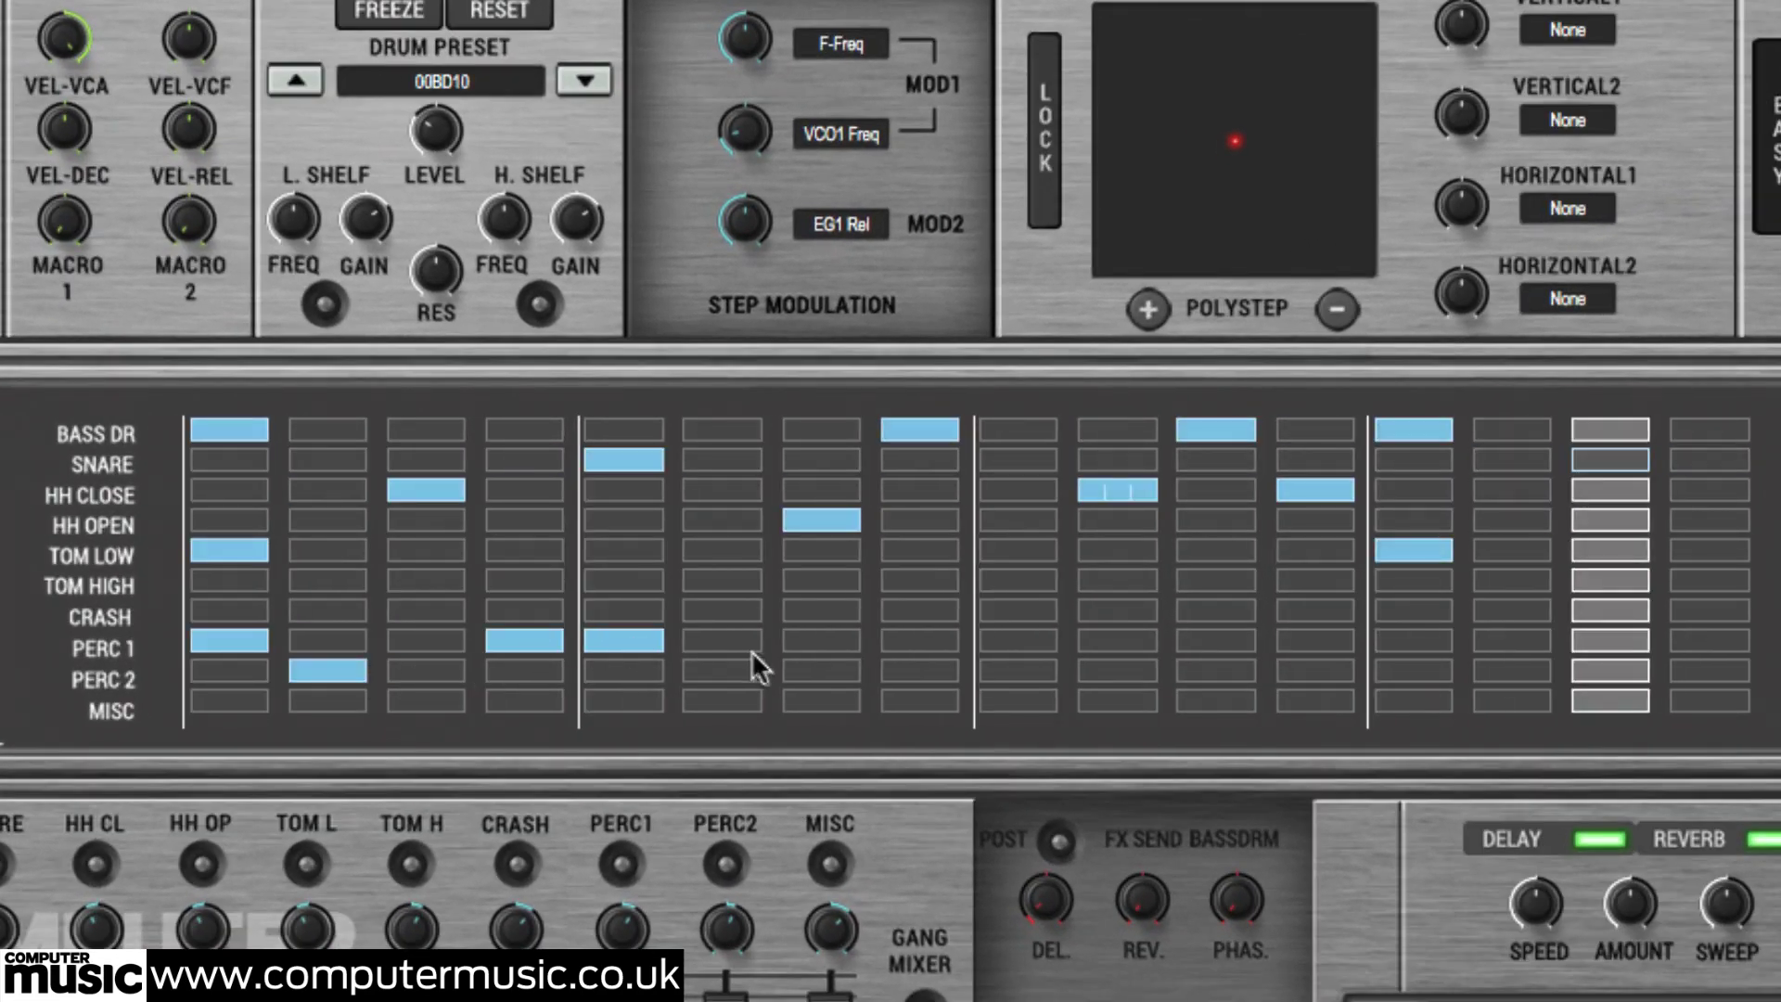
click(822, 670)
click(923, 641)
click(1119, 640)
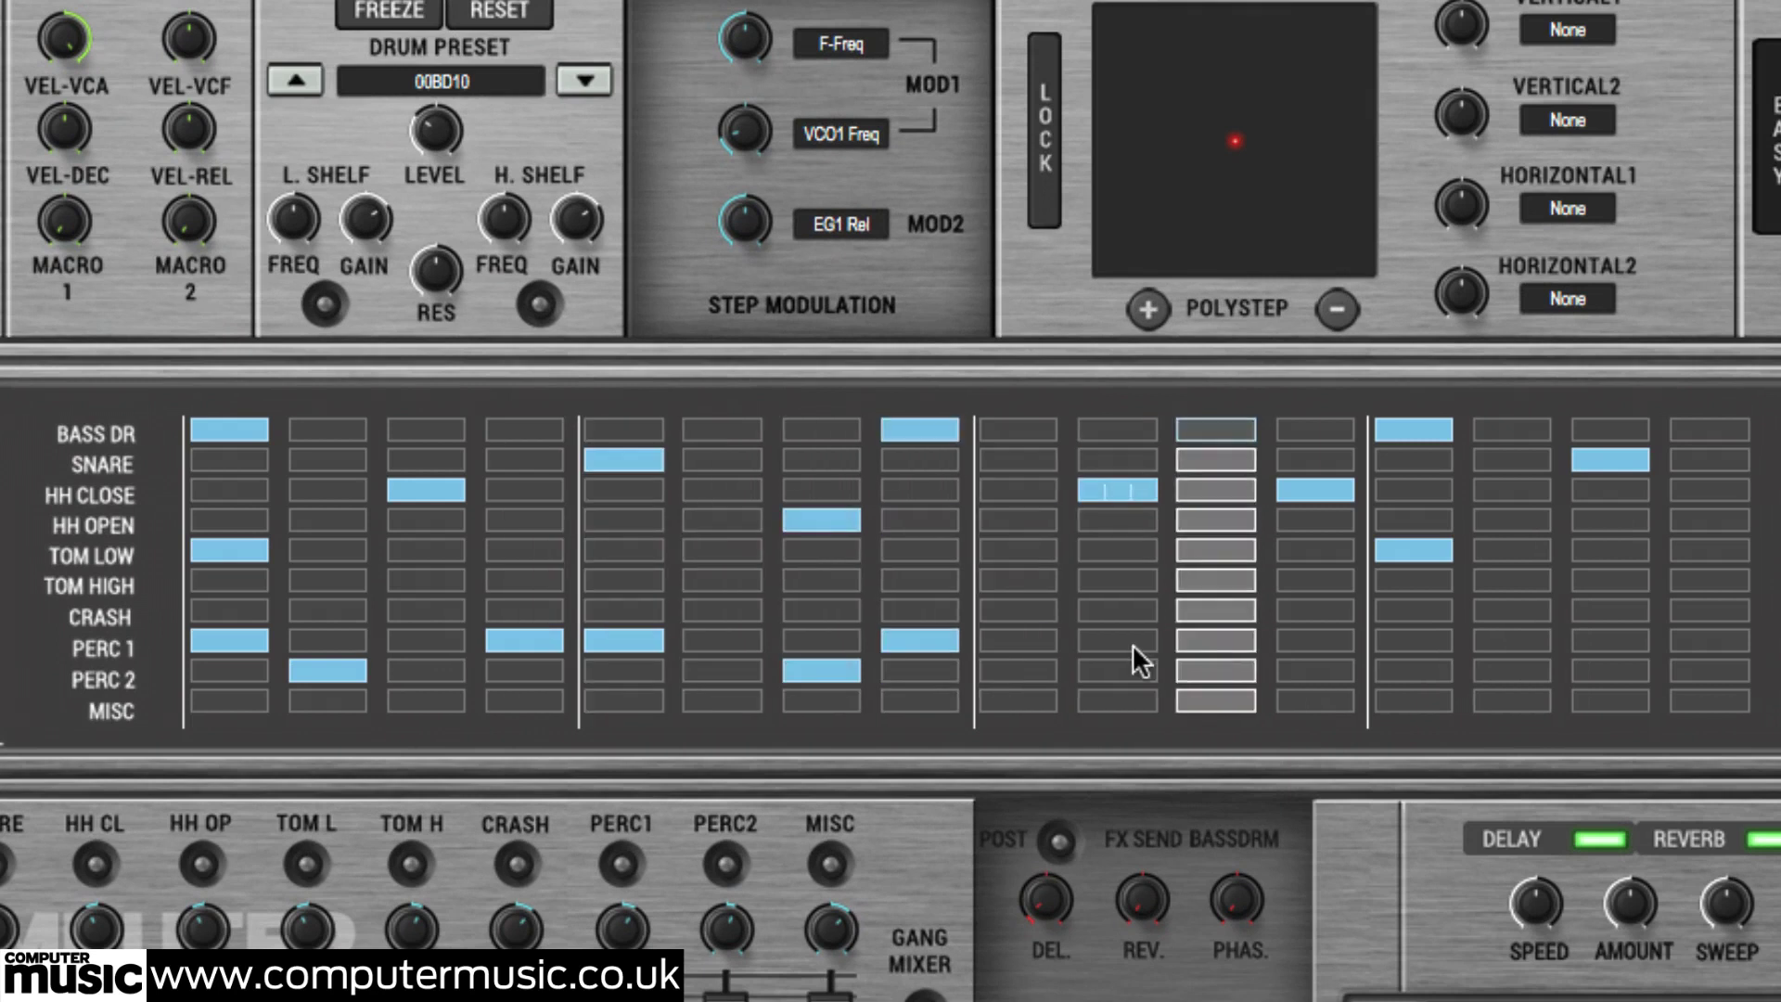
click(1215, 642)
click(1434, 672)
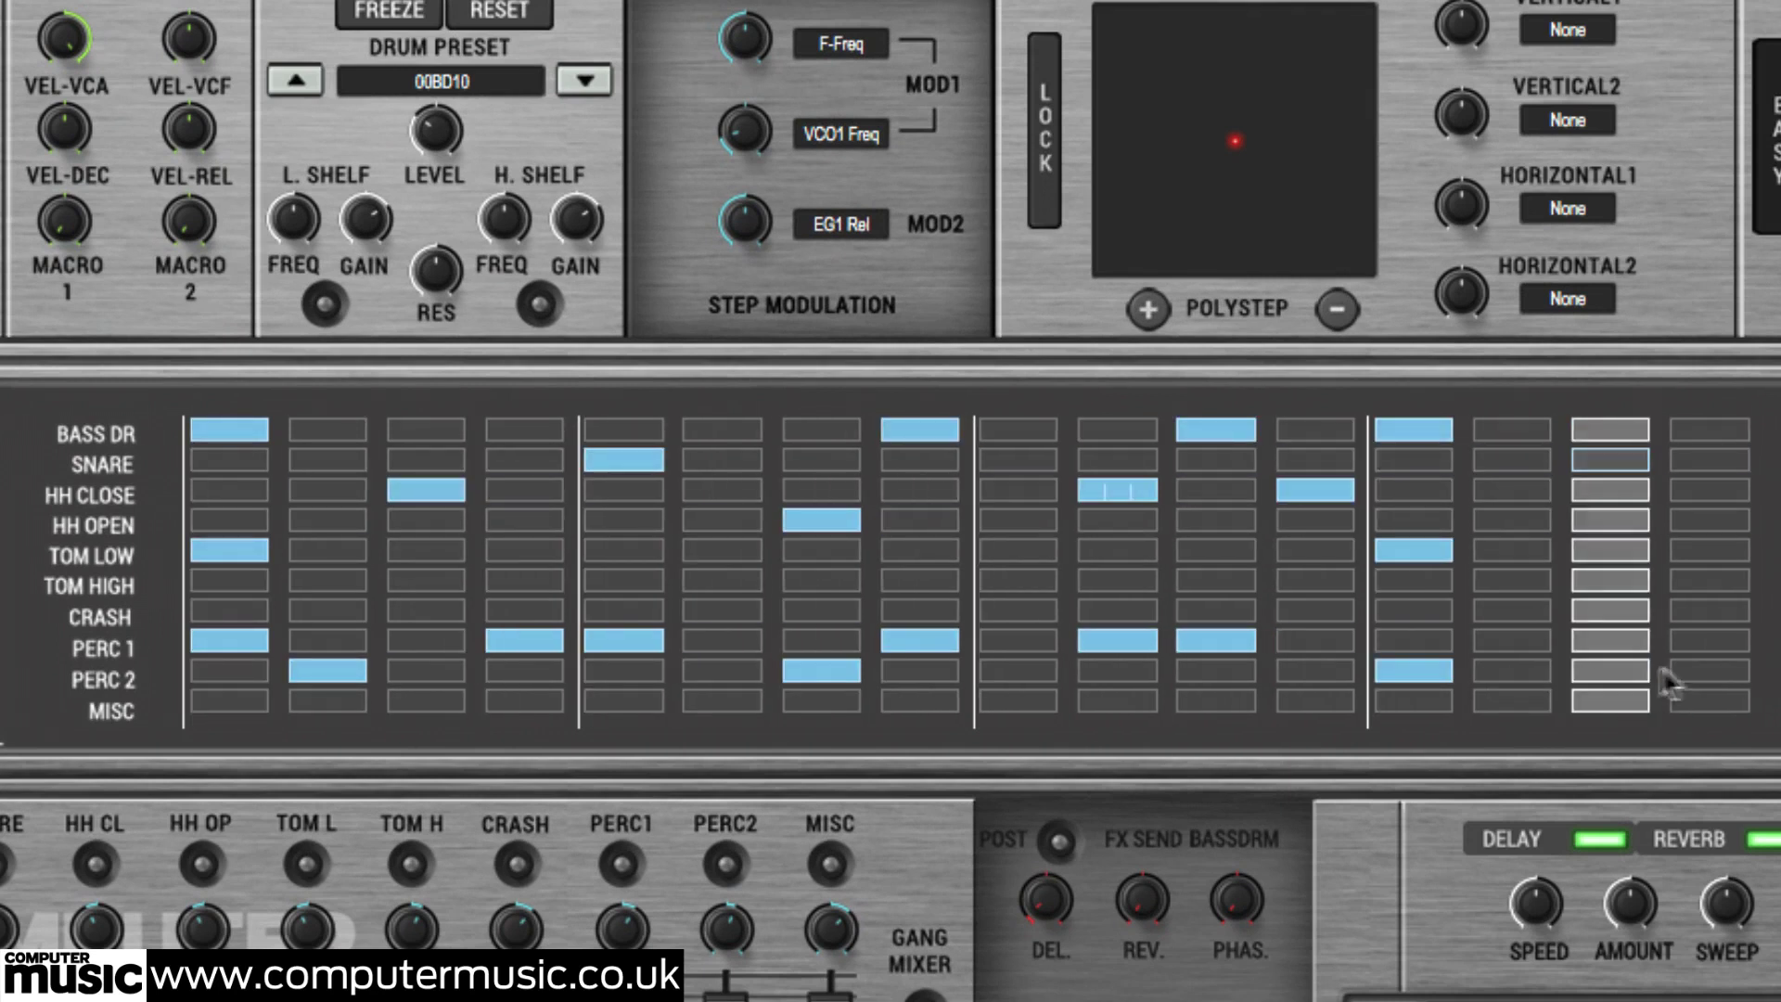
click(1707, 670)
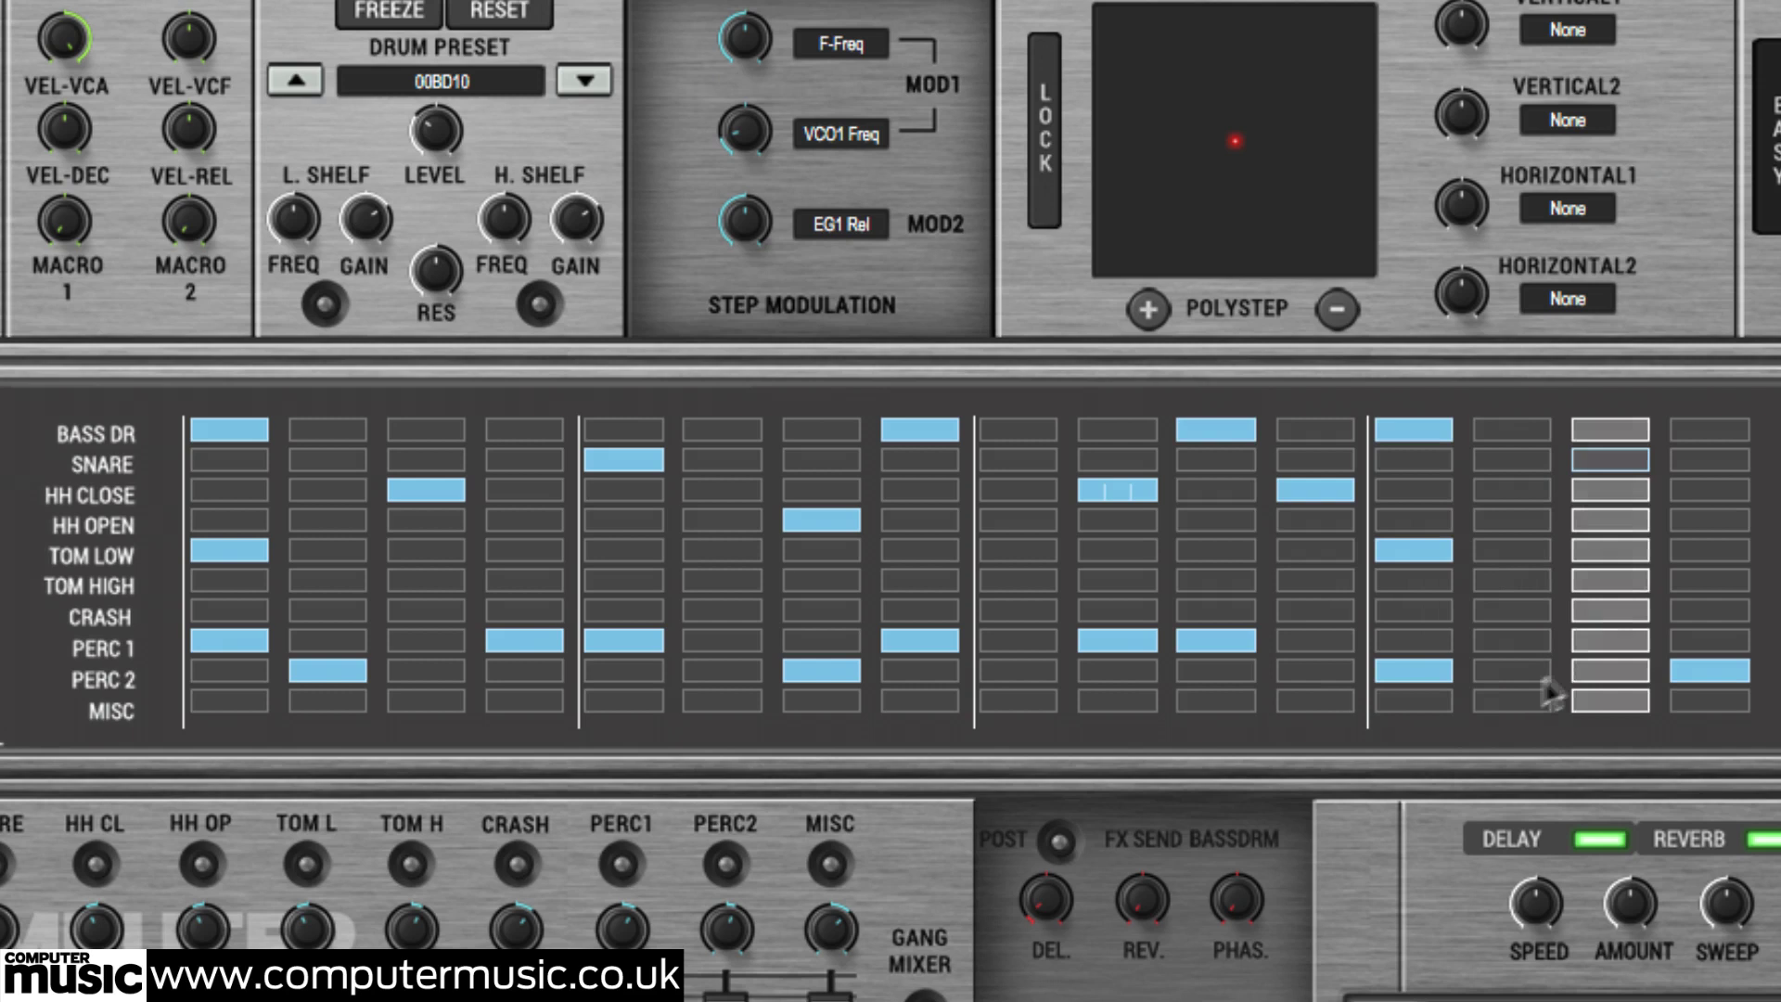
click(229, 701)
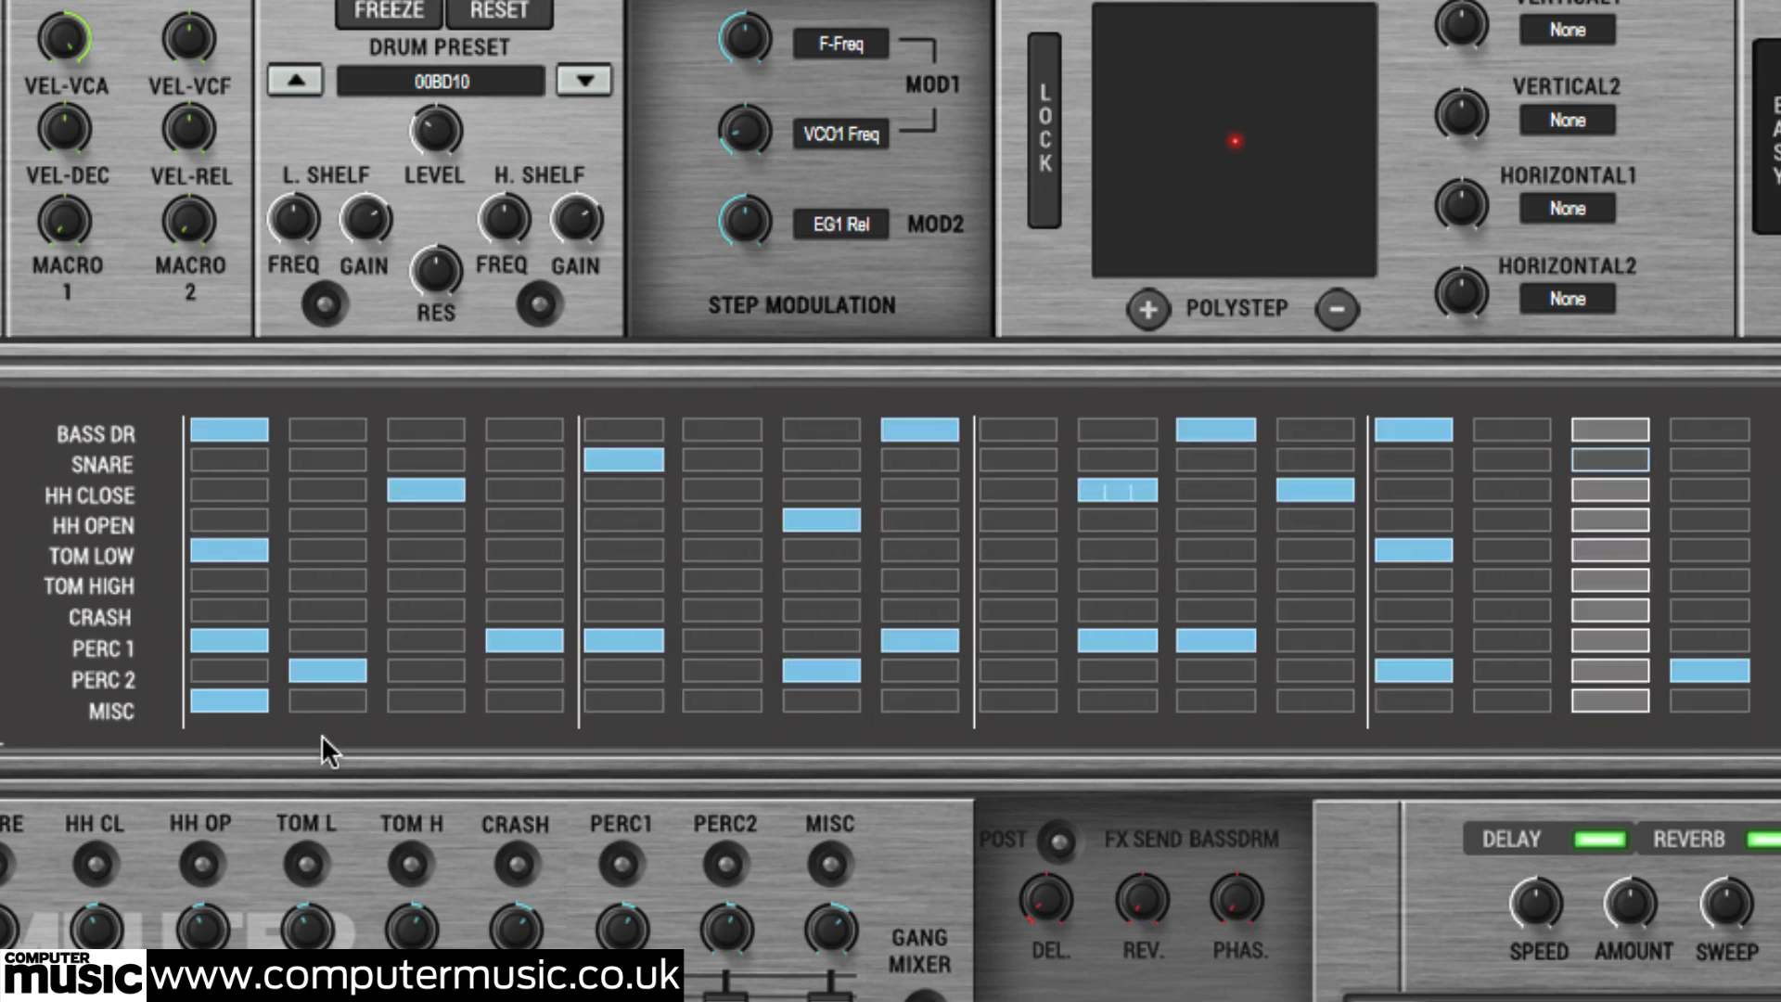
click(232, 702)
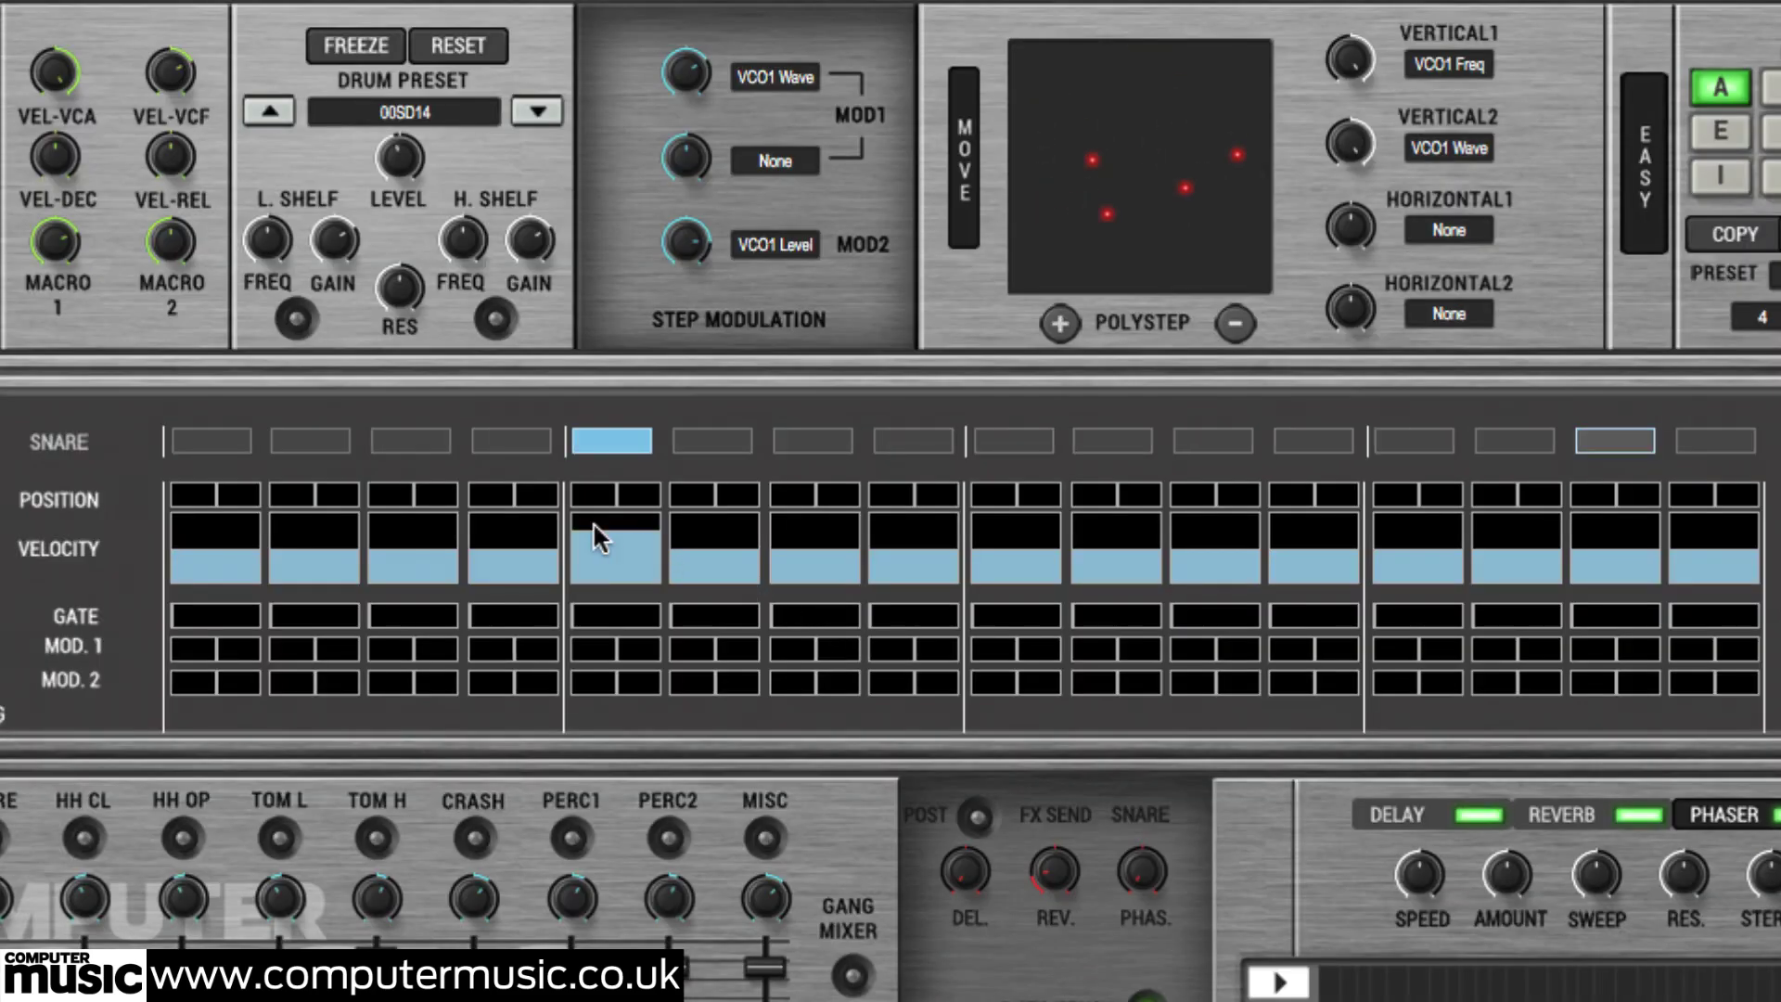
Step: Lower snare step 5's velocity and gate, shift step 15 earlier, then switch to the bass drum
drag(598, 559, 614, 541)
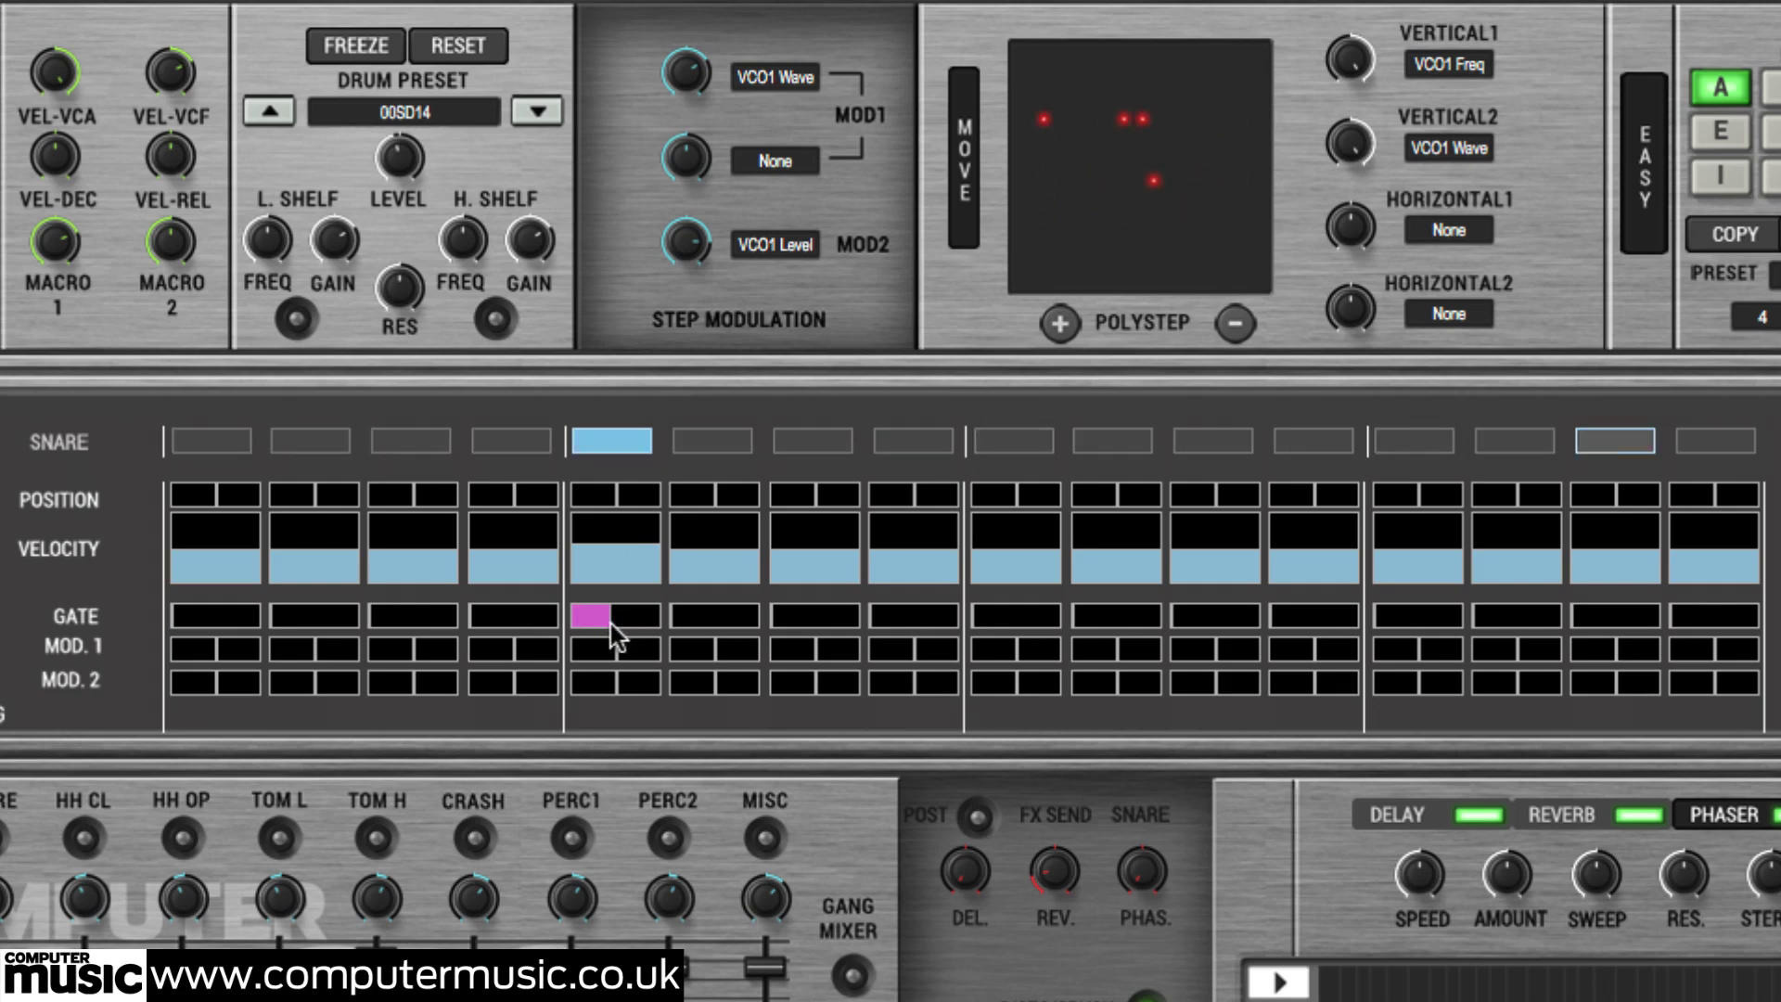
drag(611, 625, 588, 633)
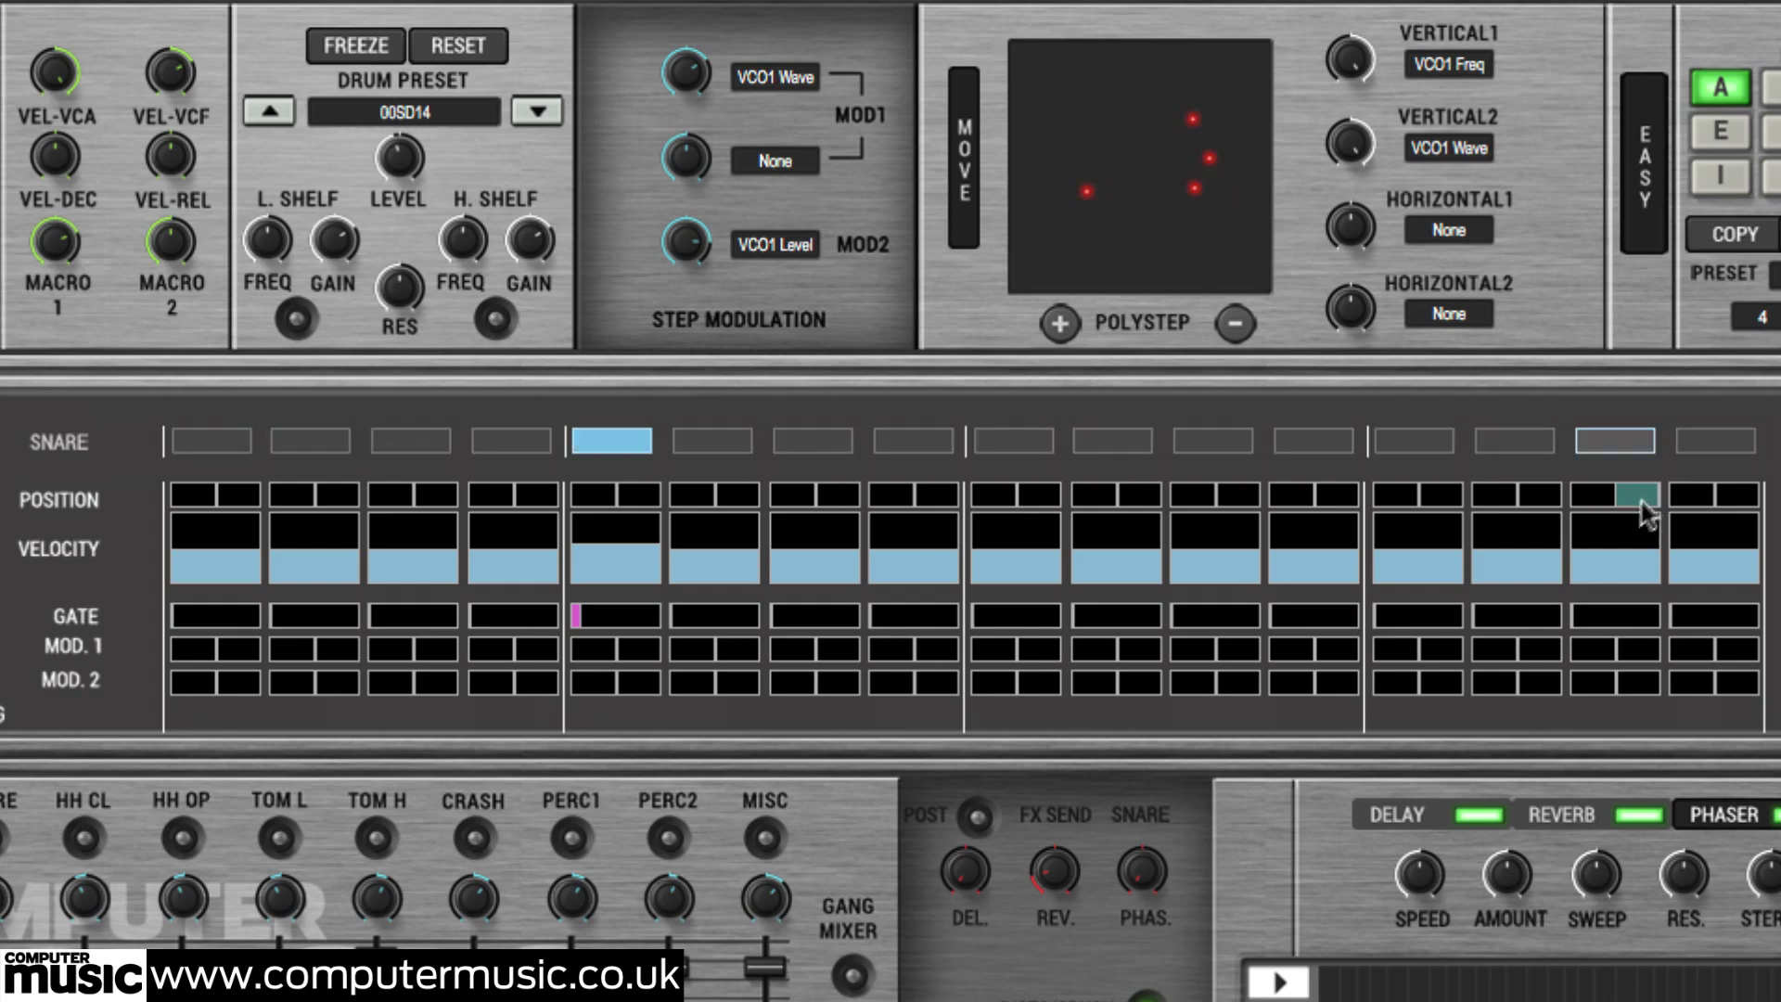
mouse_move(1642, 524)
mouse_down()
mouse_move(1599, 501)
mouse_move(1534, 517)
mouse_move(1658, 525)
mouse_up()
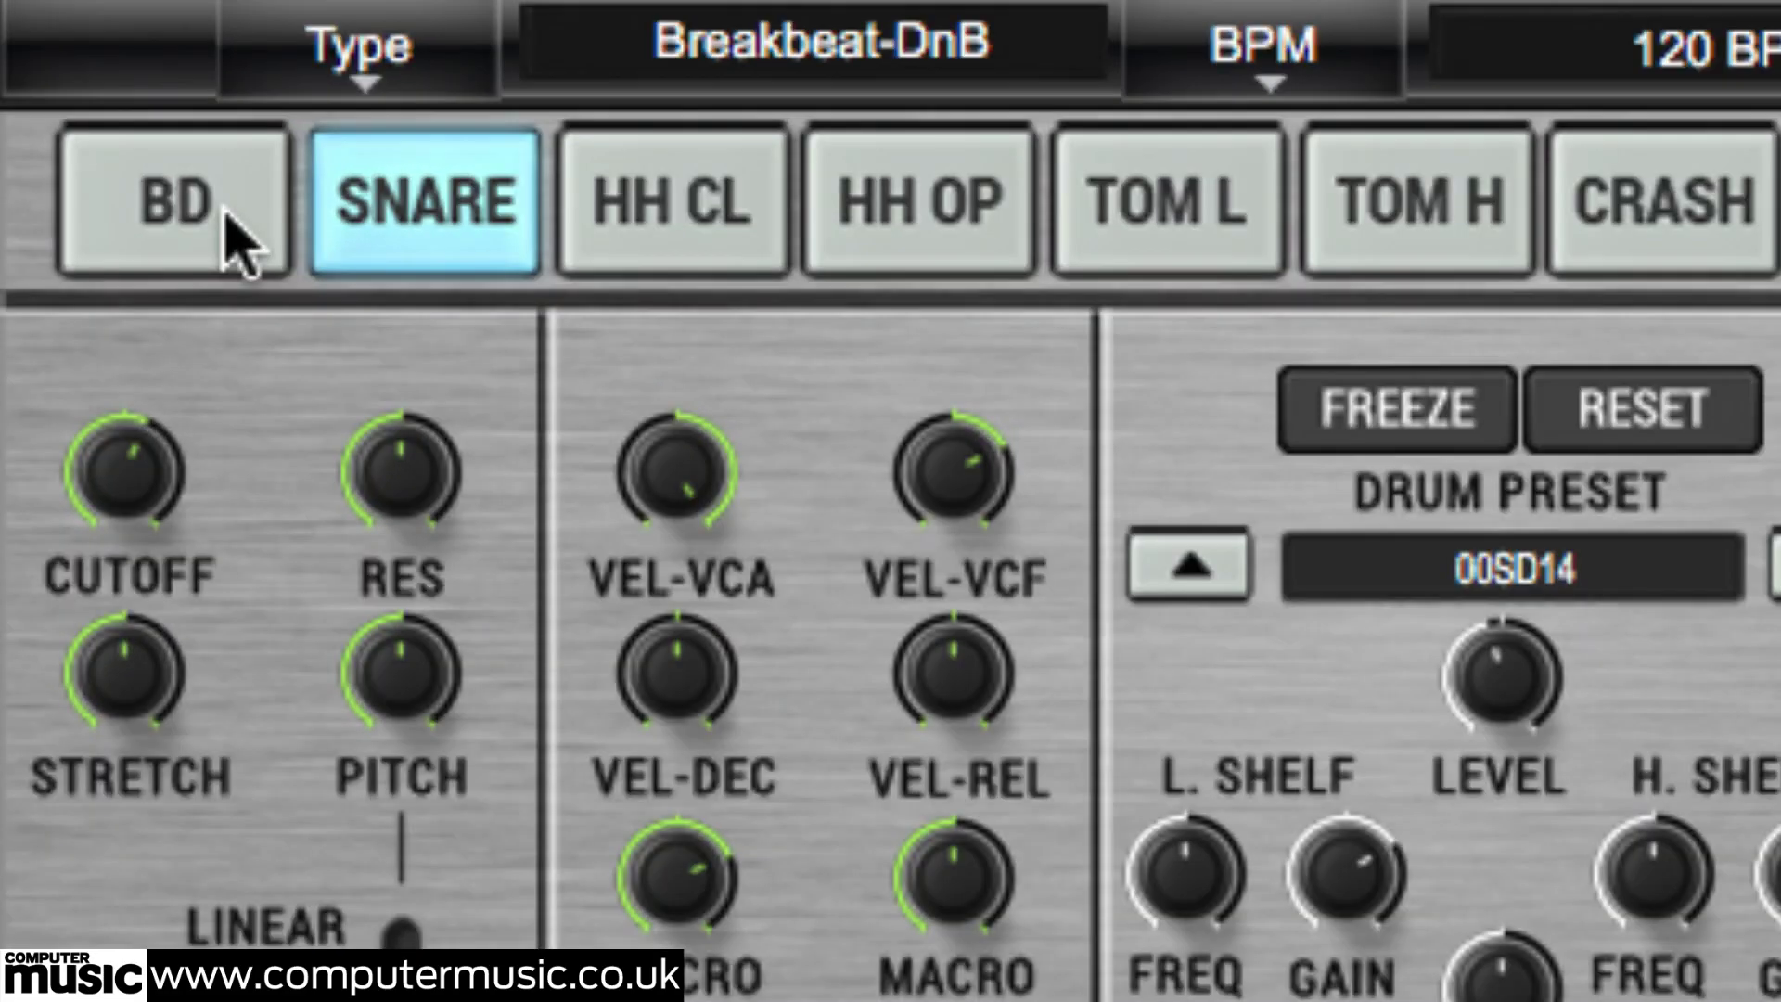
click(165, 176)
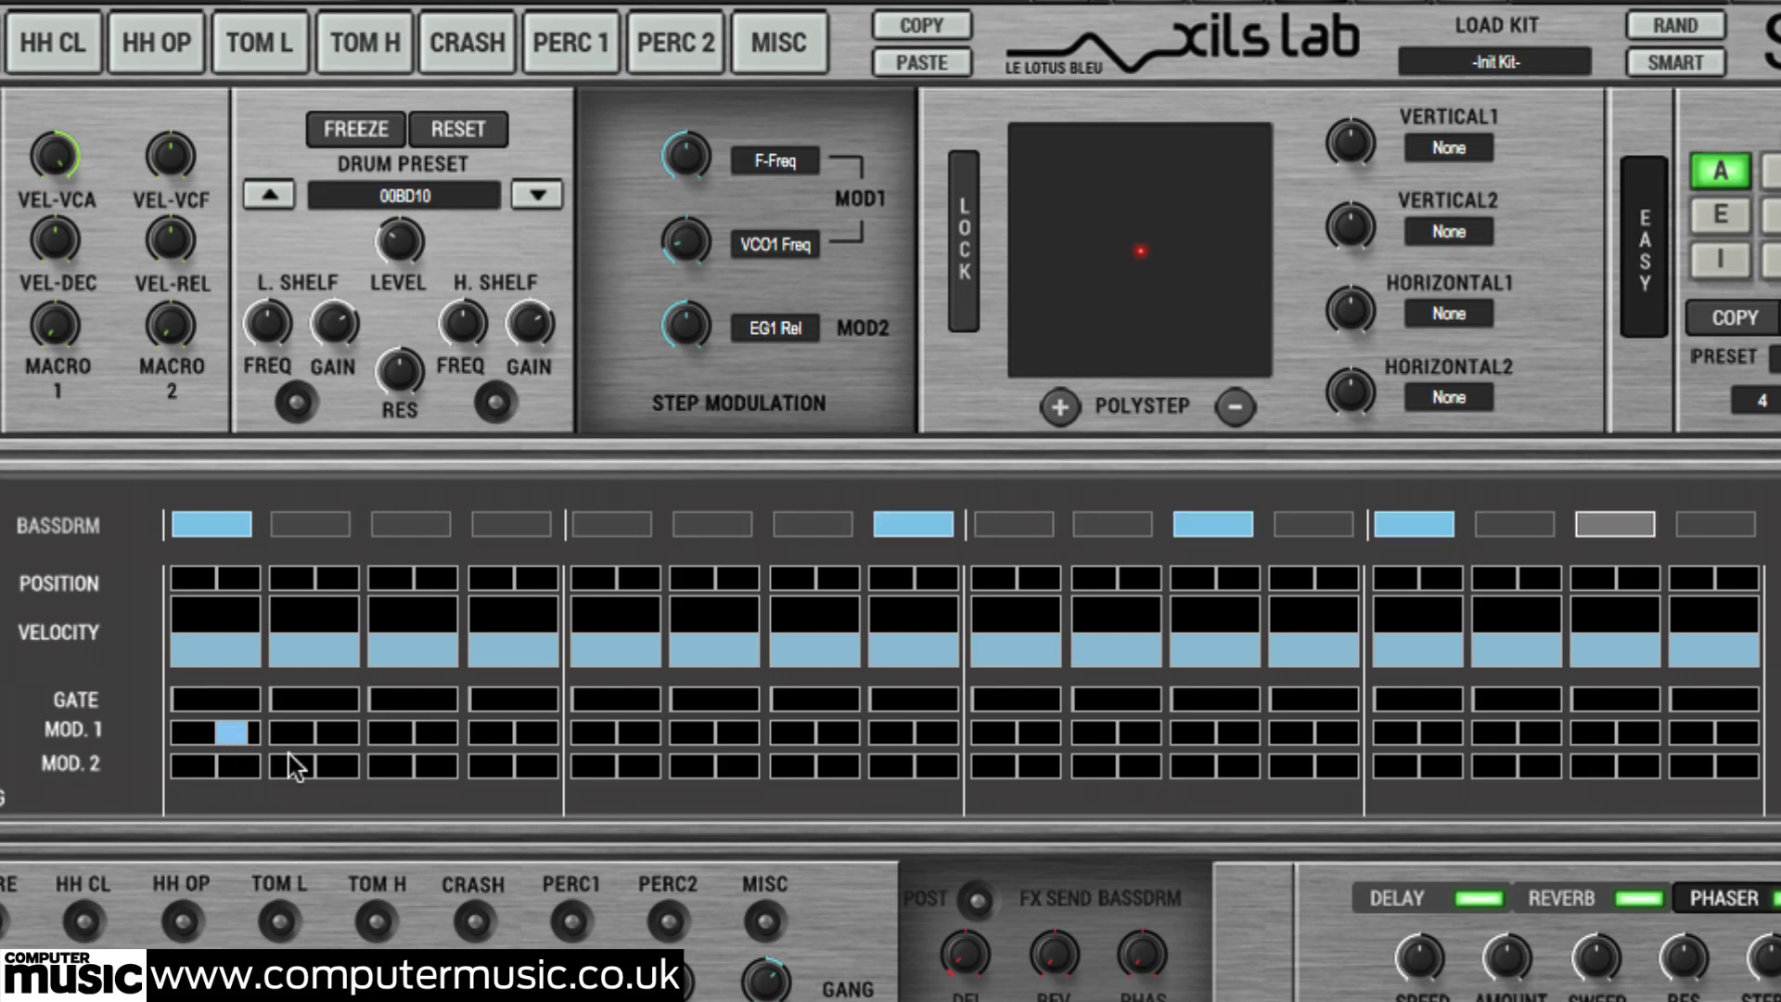
Step: Set bass drum MOD. 2 on step 8, MOD. 1 on step 11, and reduce MOD. 2 on step 13
click(891, 765)
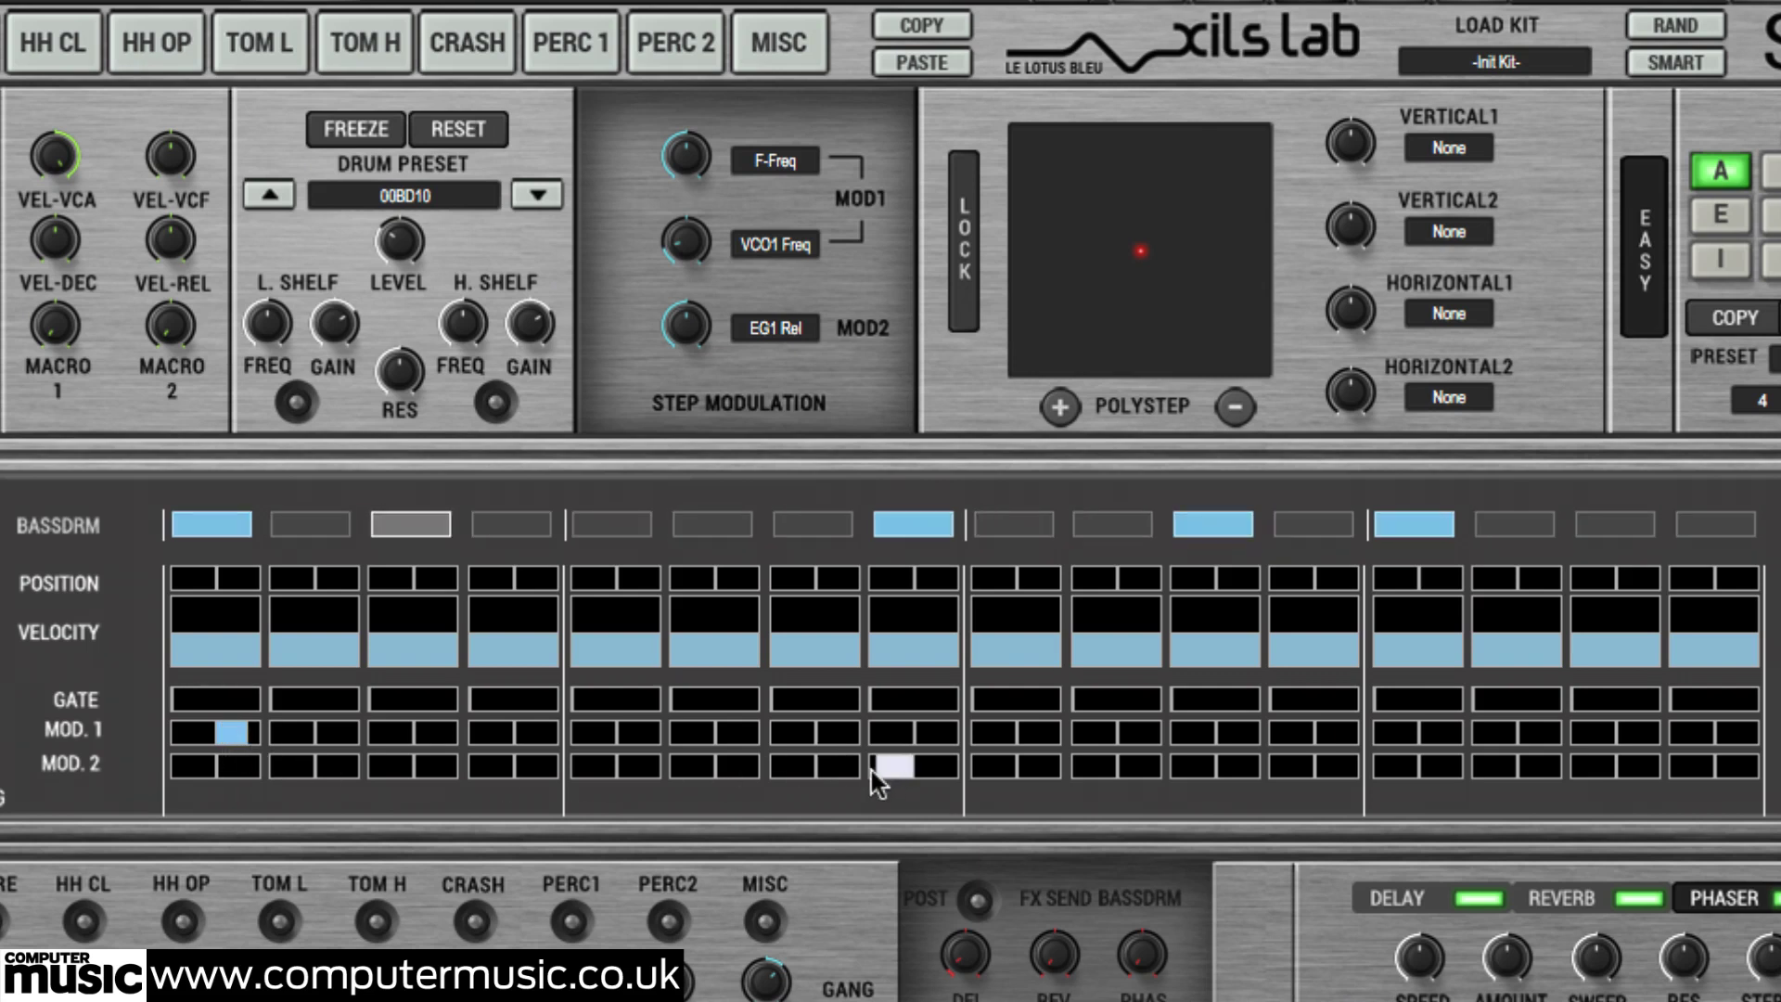
click(1203, 734)
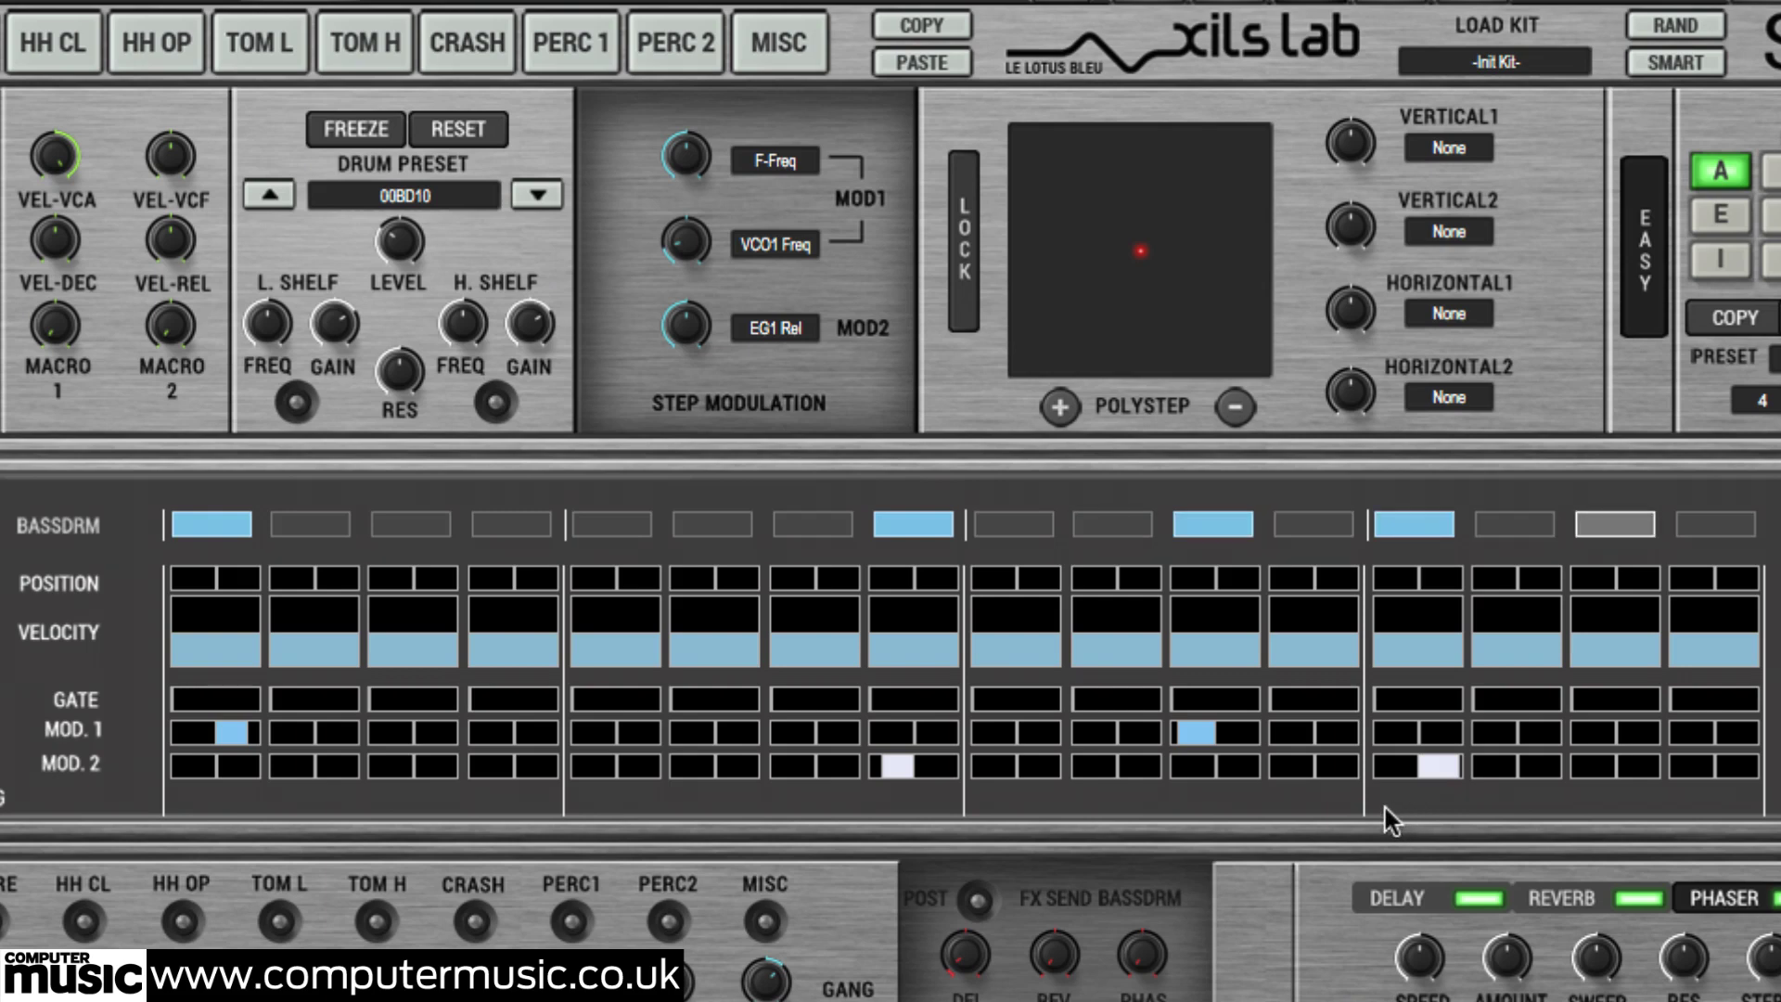
click(1443, 770)
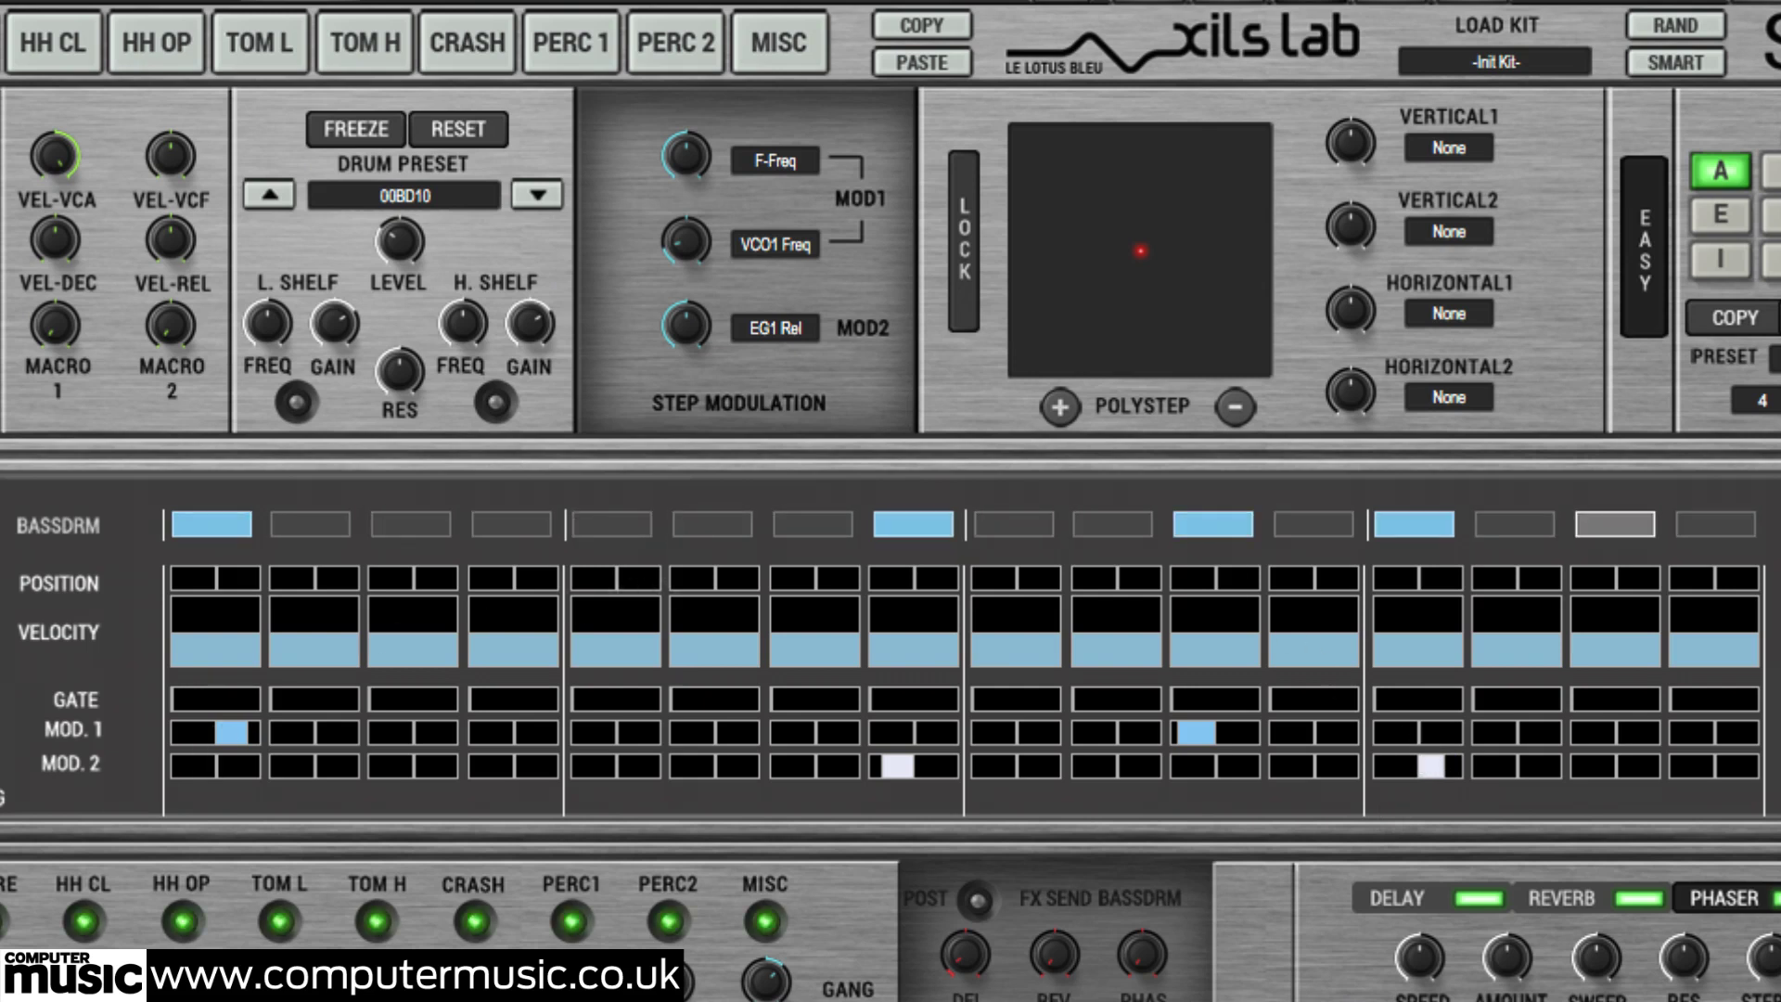
Step: Raise the third step modulation amount to 77 and the second to 44.50
mouse_move(697, 334)
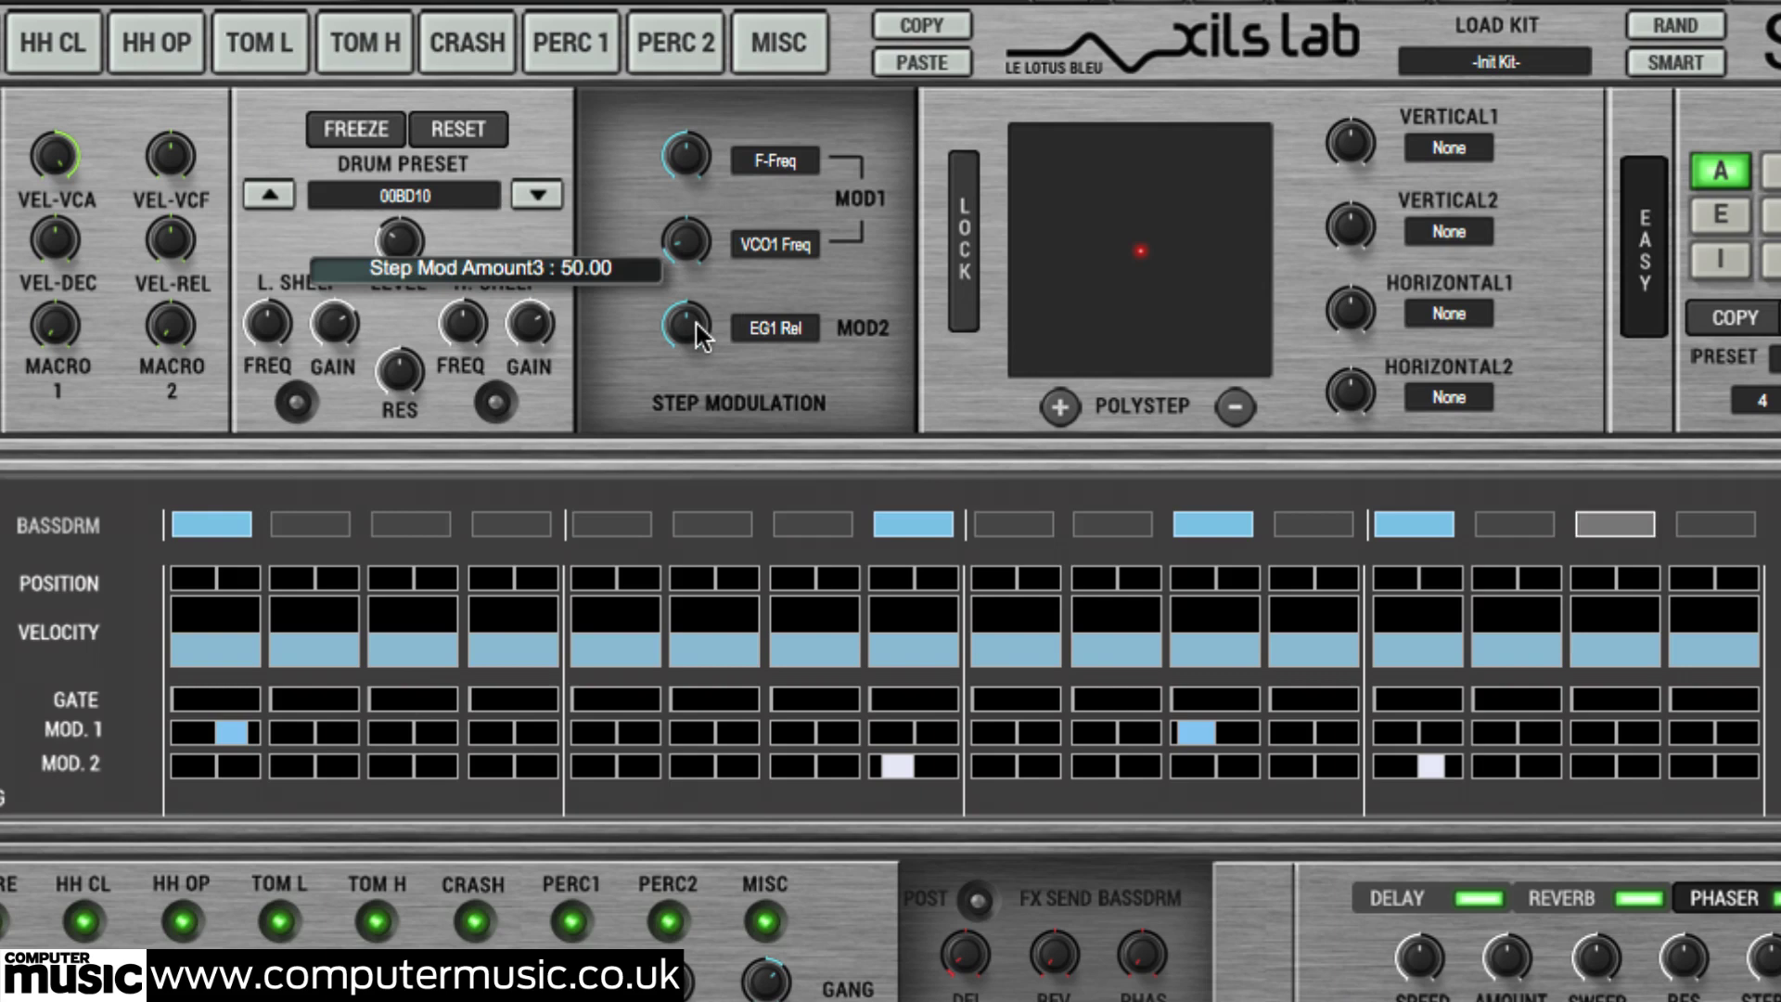
drag(698, 334, 699, 447)
mouse_move(706, 327)
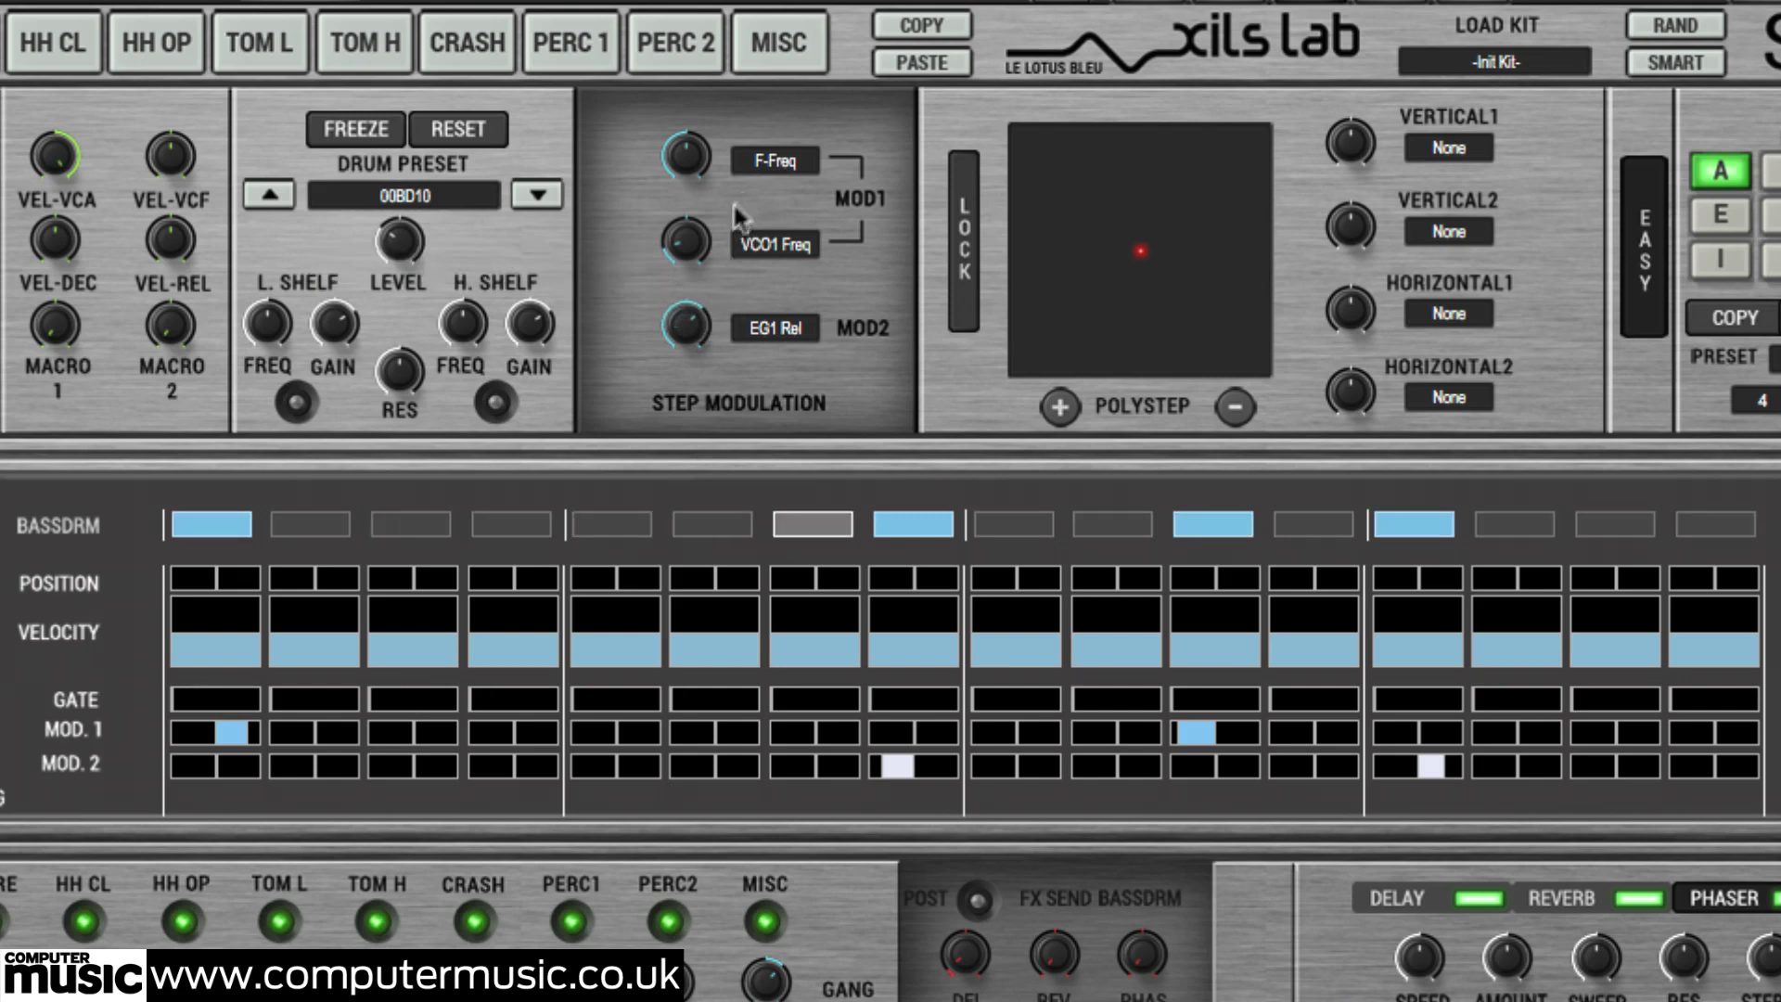
drag(682, 243, 740, 106)
mouse_move(692, 158)
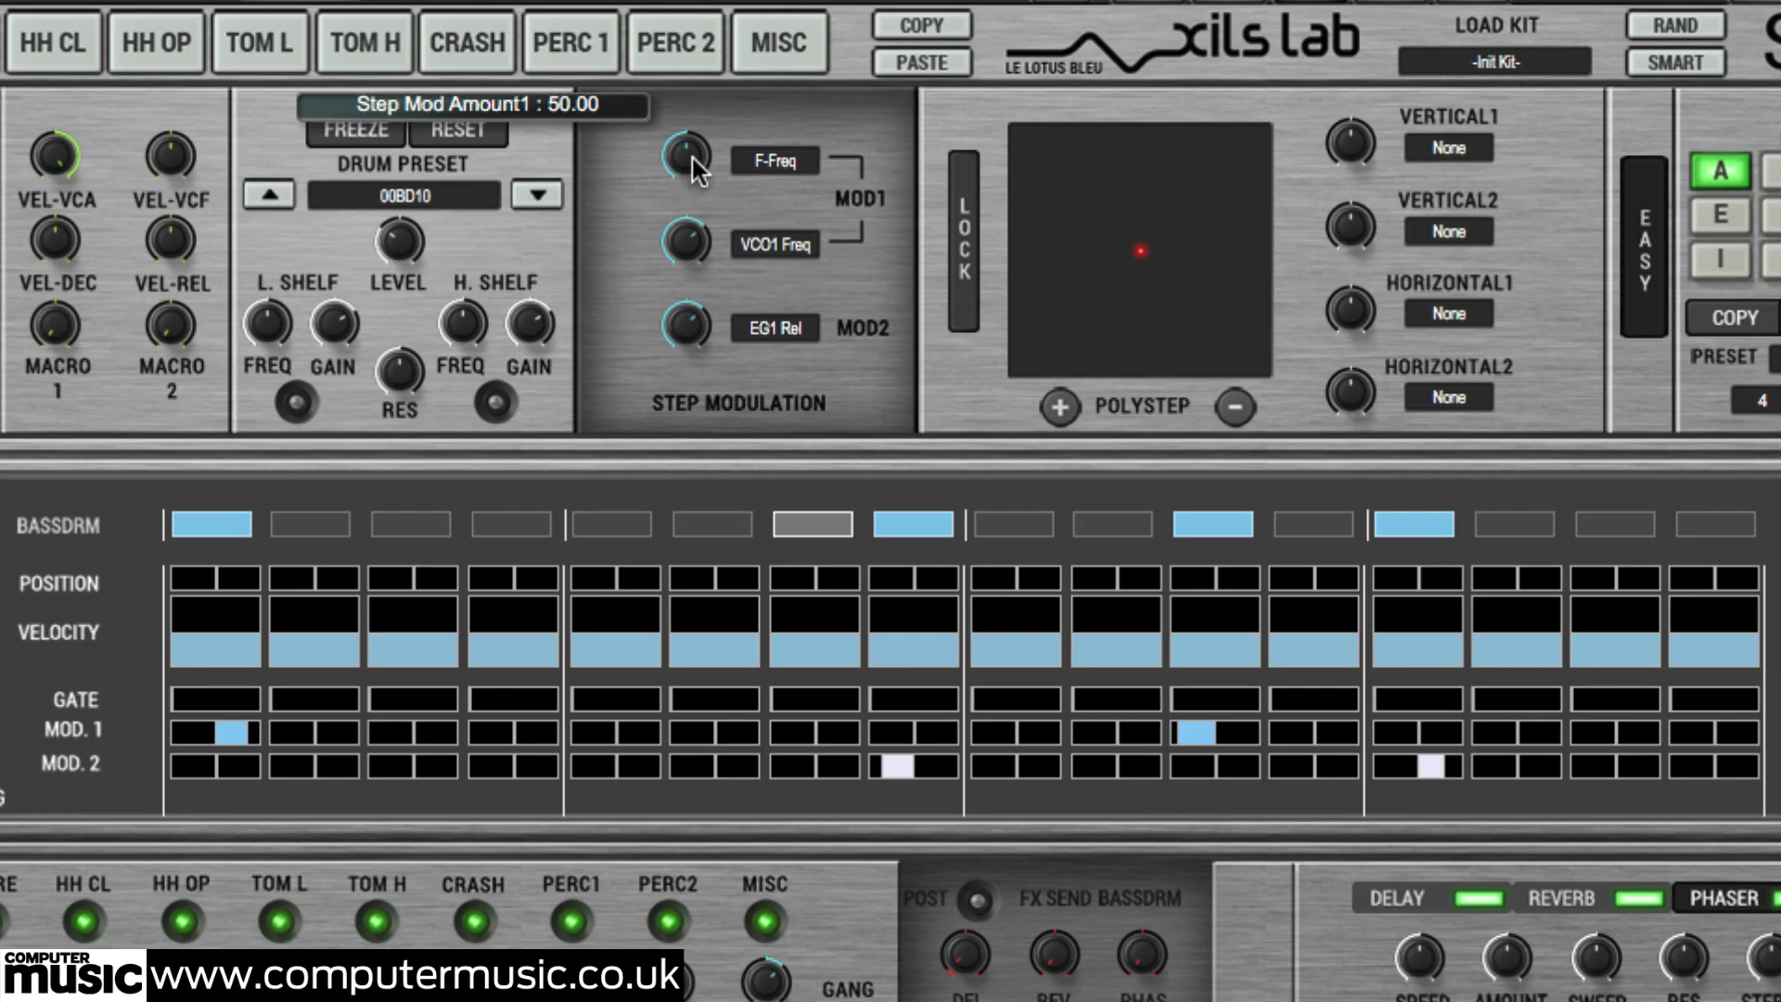
scroll(692, 158, up, 5)
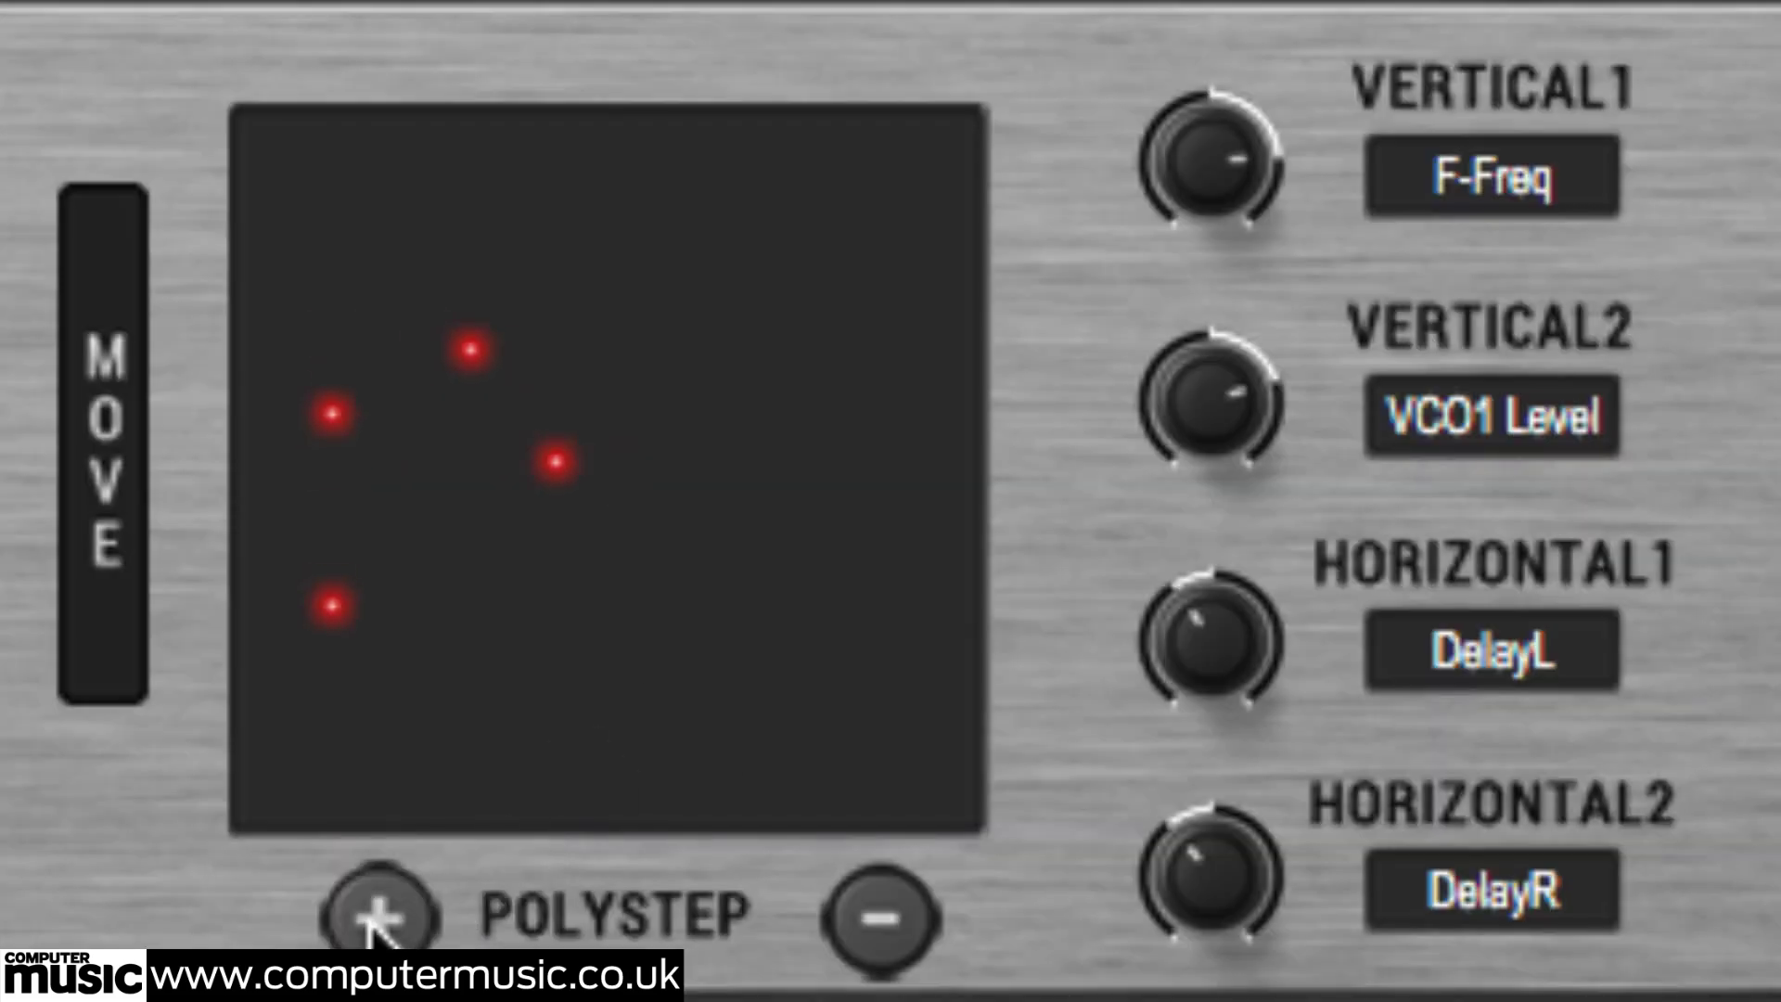
click(376, 916)
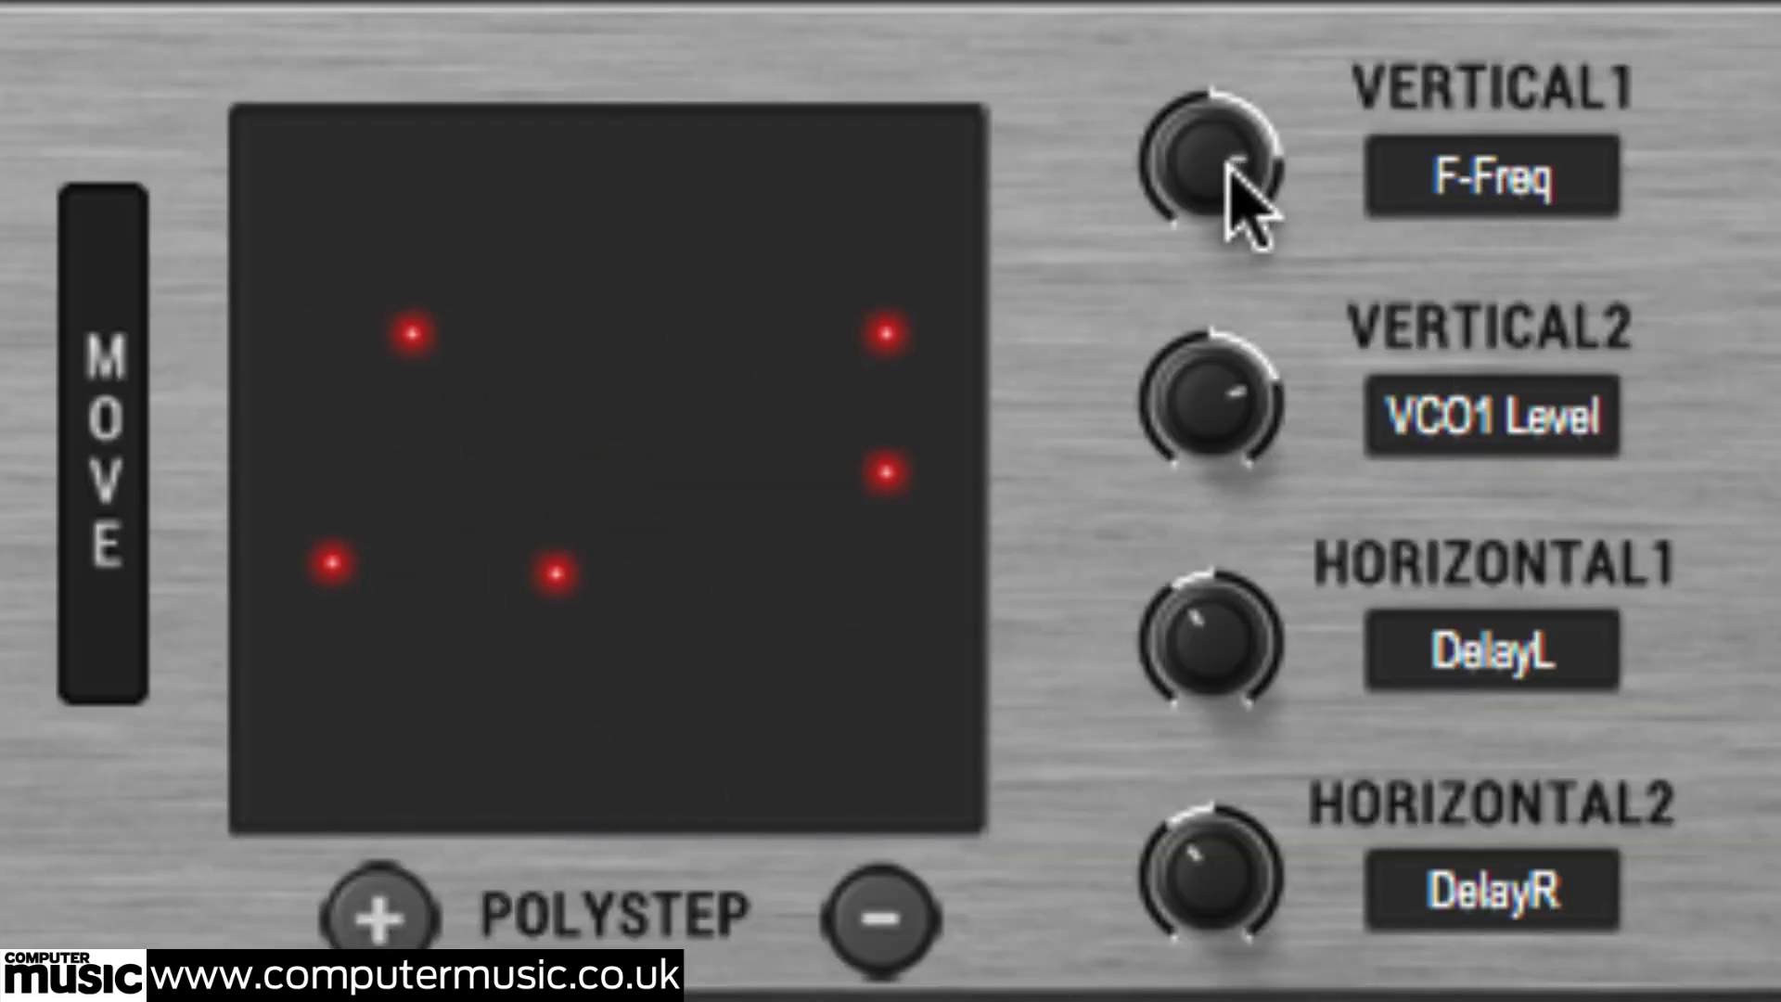
Step: Add PolyStep points, set F-Freq vertical and DelayL/DelayR horizontal depths, and raise PERC 2's delay send
mouse_move(1244, 199)
mouse_down()
mouse_move(1216, 247)
mouse_move(1257, 186)
mouse_up()
drag(1209, 450, 1170, 727)
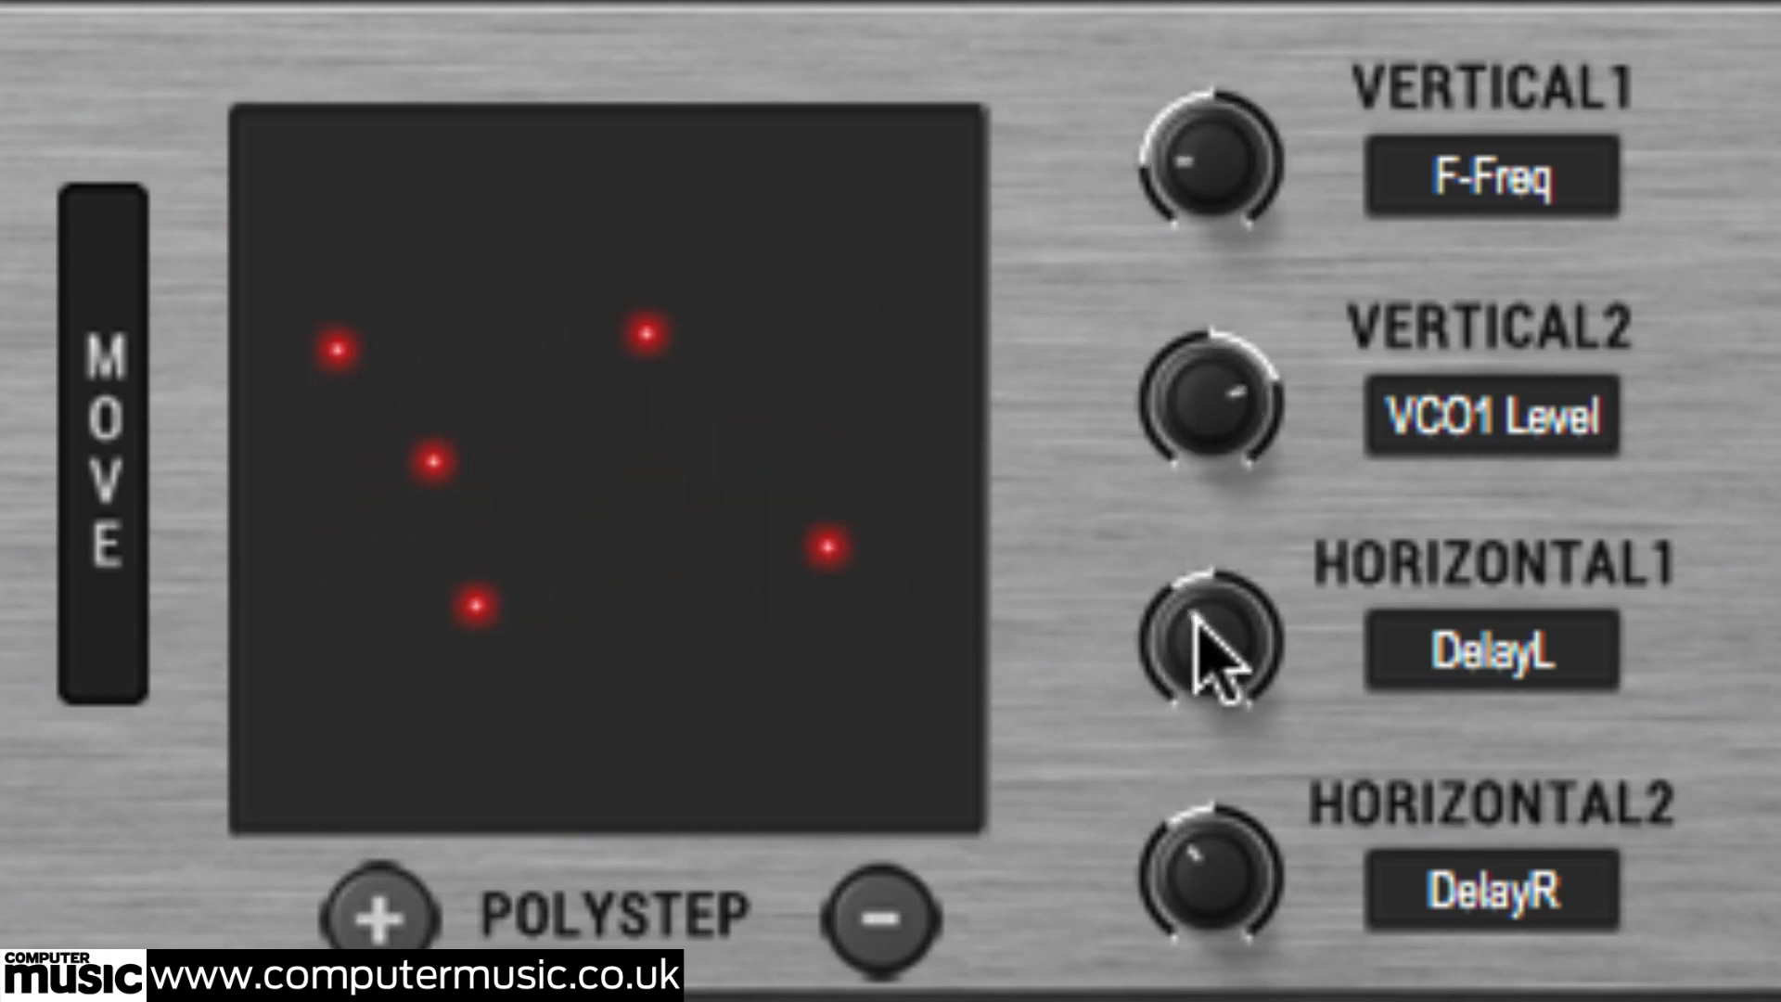
drag(1206, 649, 1363, 287)
drag(1206, 872, 1378, 506)
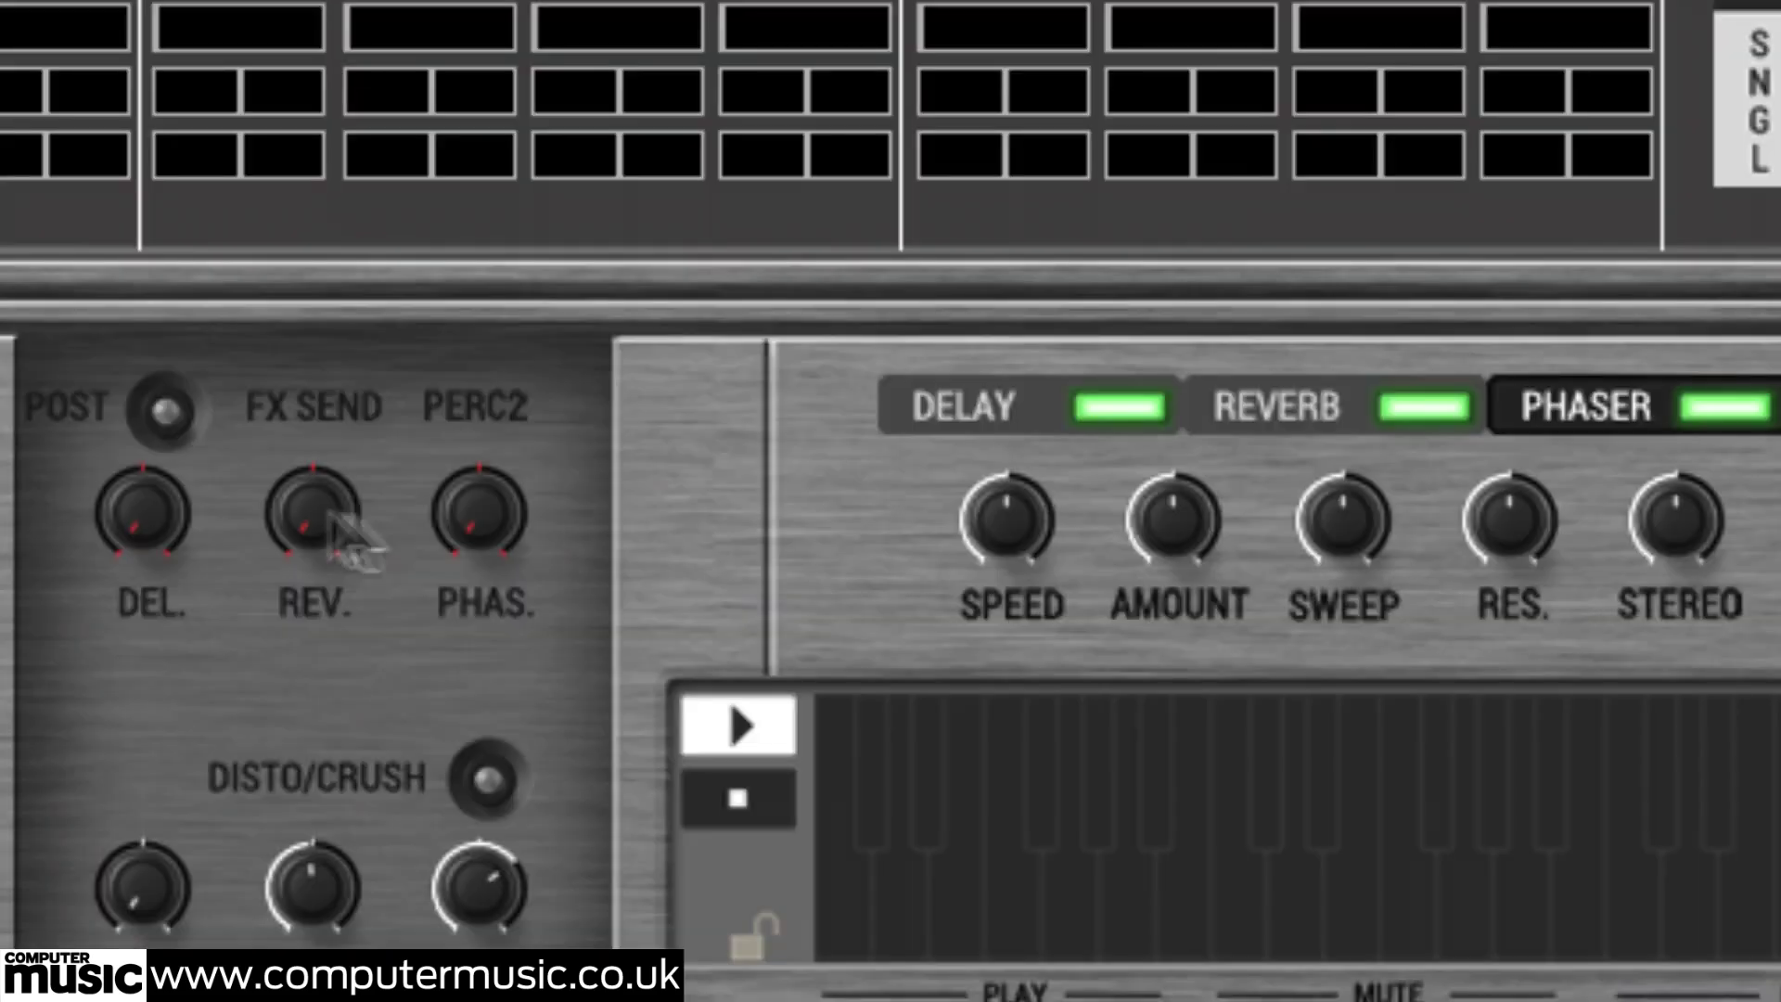
drag(179, 505, 263, 163)
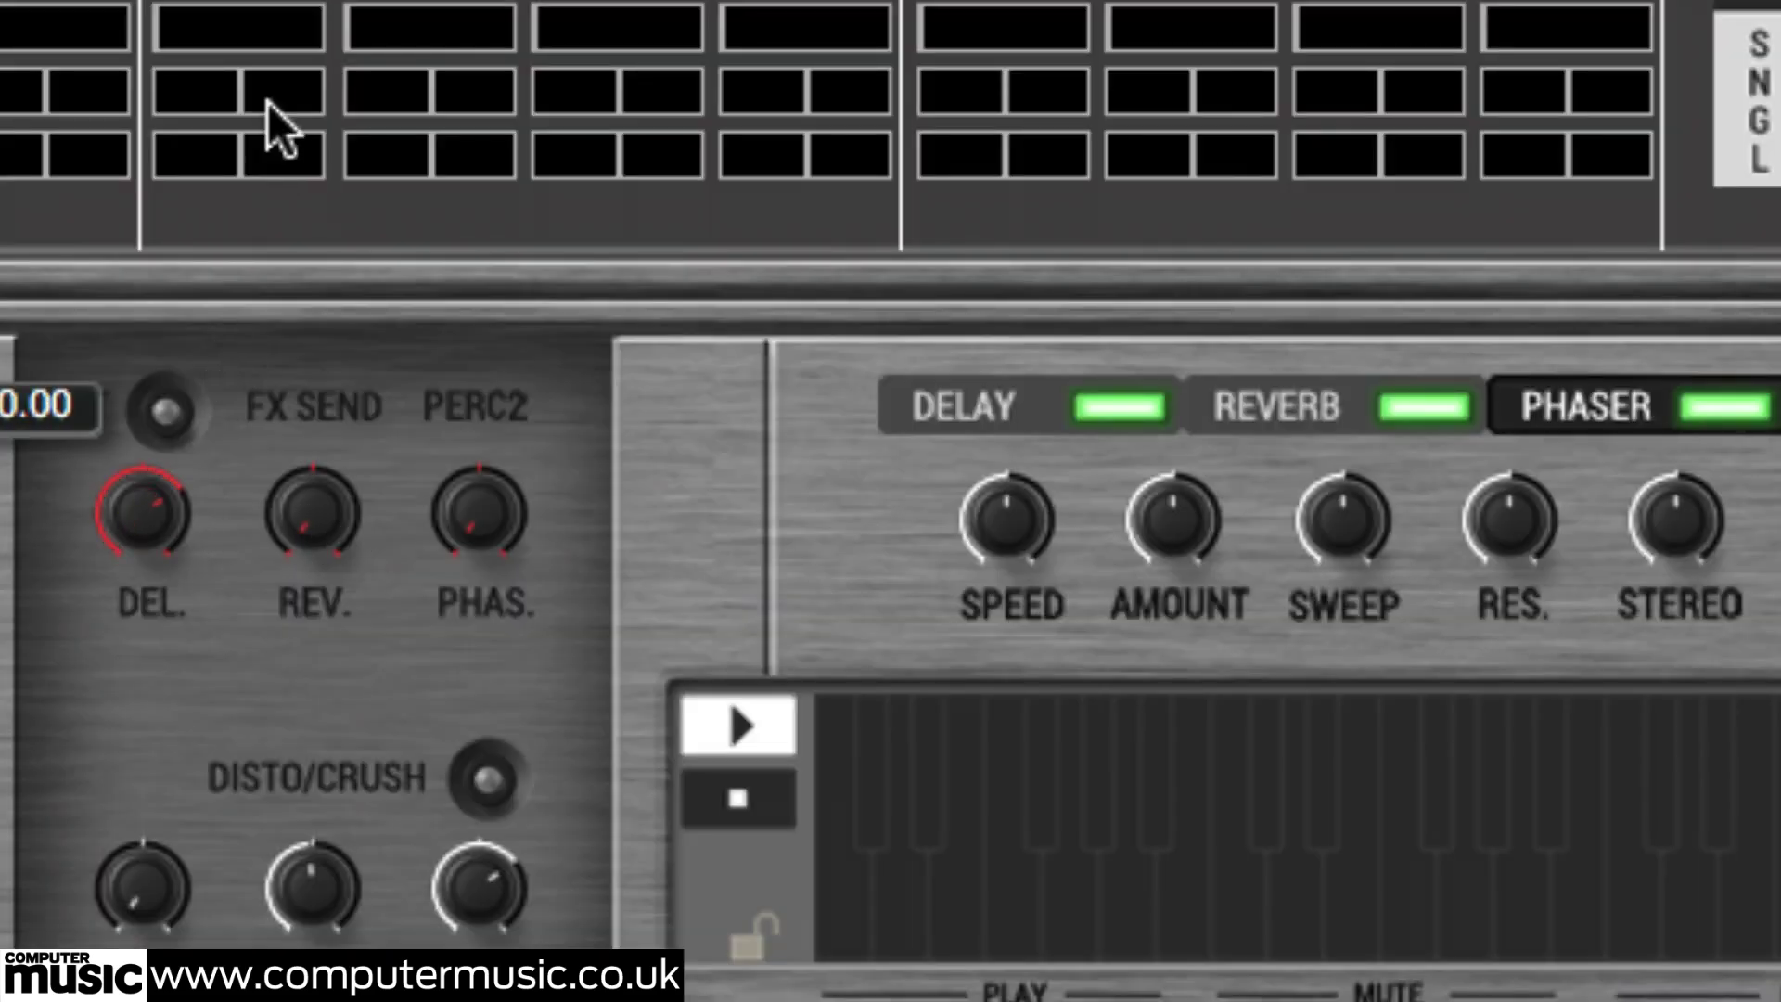
drag(287, 88, 288, 89)
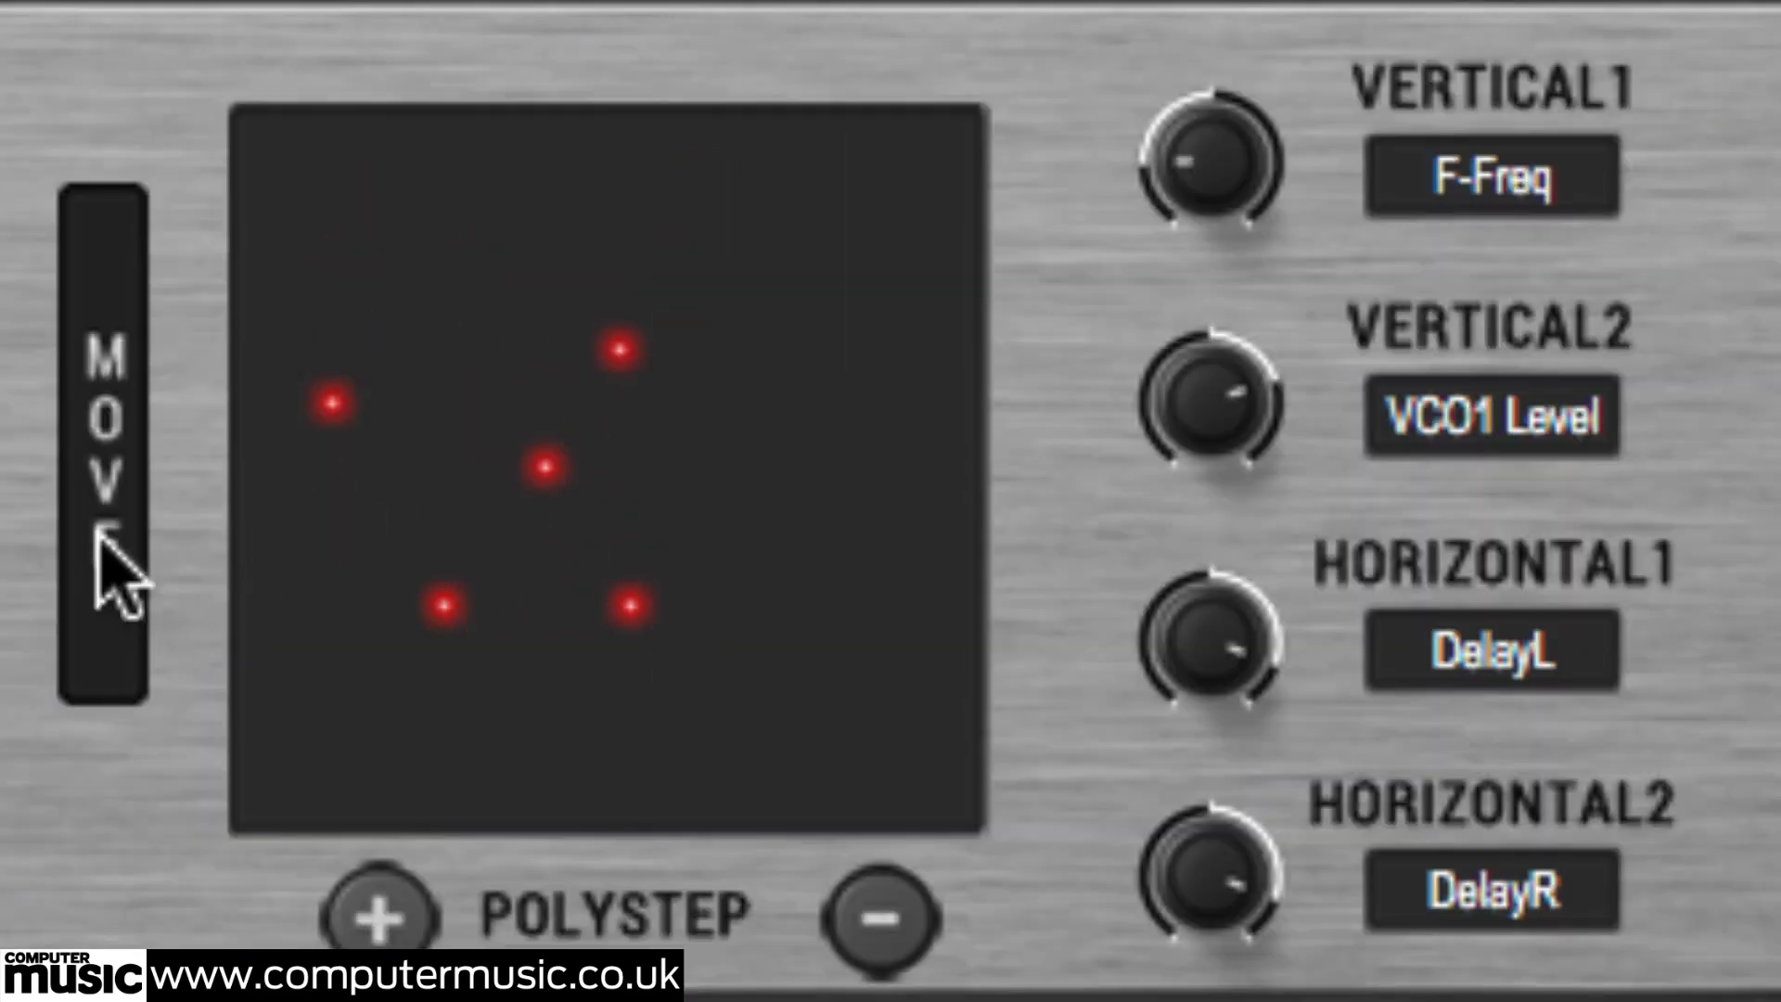
Step: Lock the PolyStep points, then add and reposition points in a ring around the pad
click(106, 557)
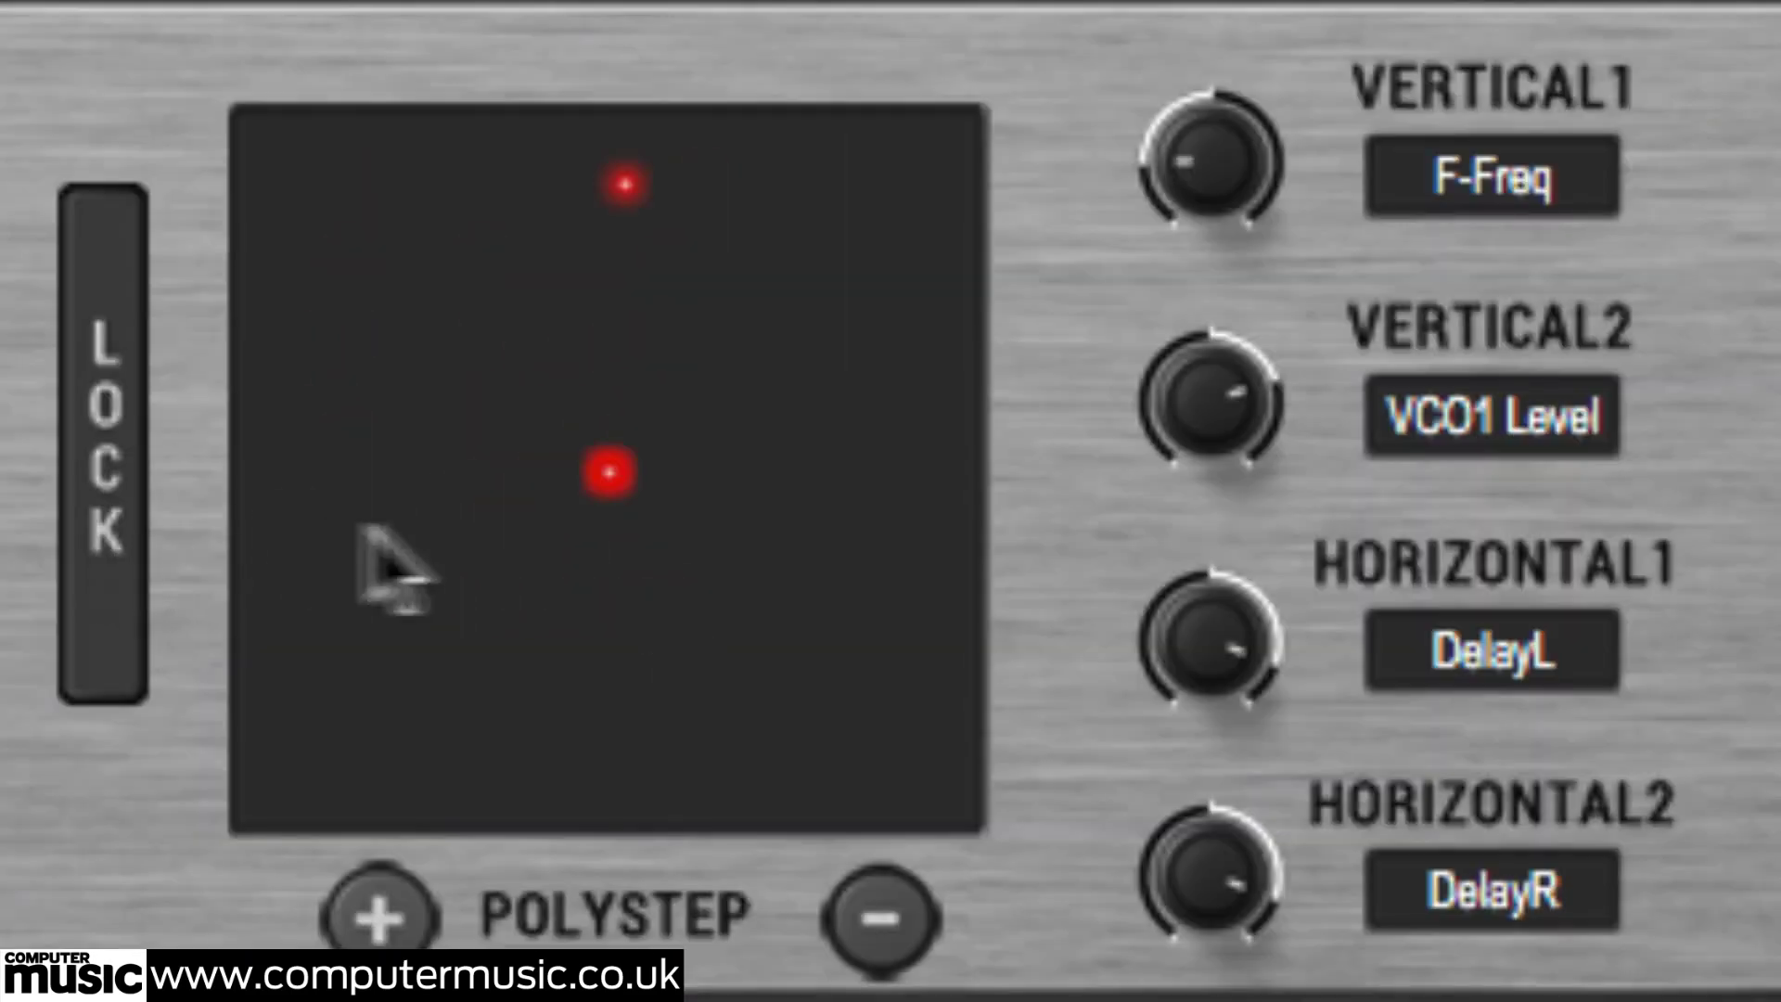
click(644, 783)
click(327, 631)
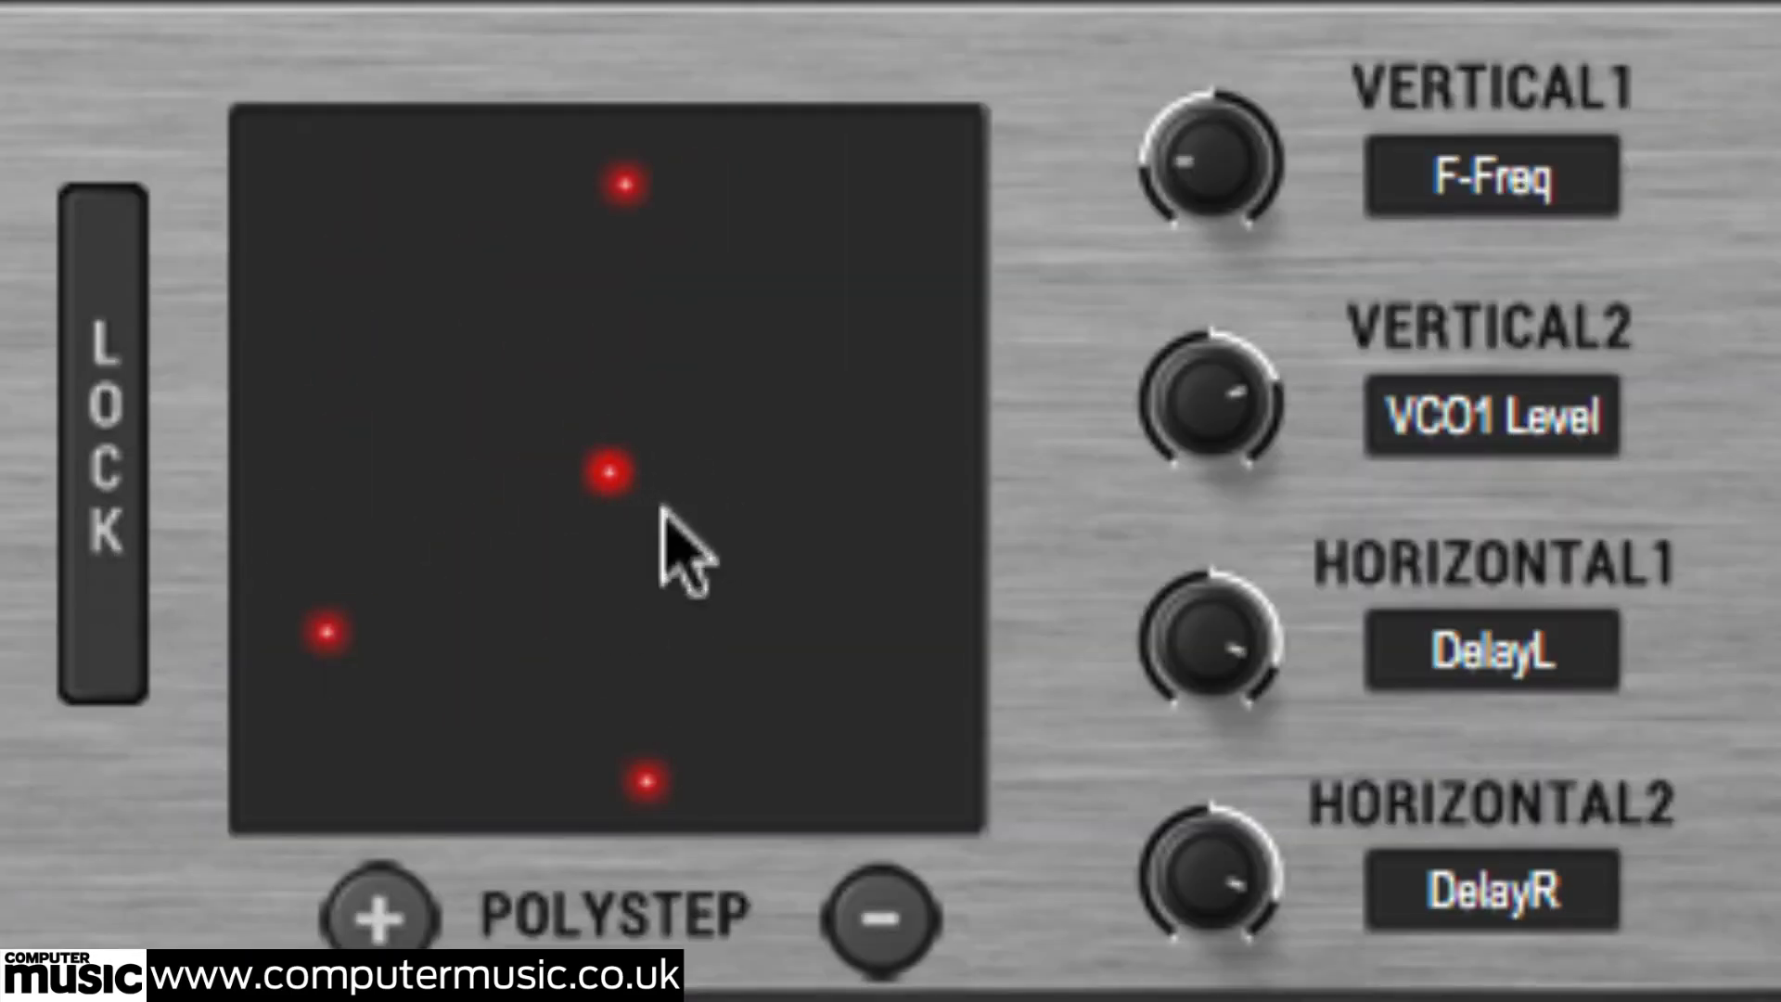
click(817, 284)
drag(607, 473, 742, 626)
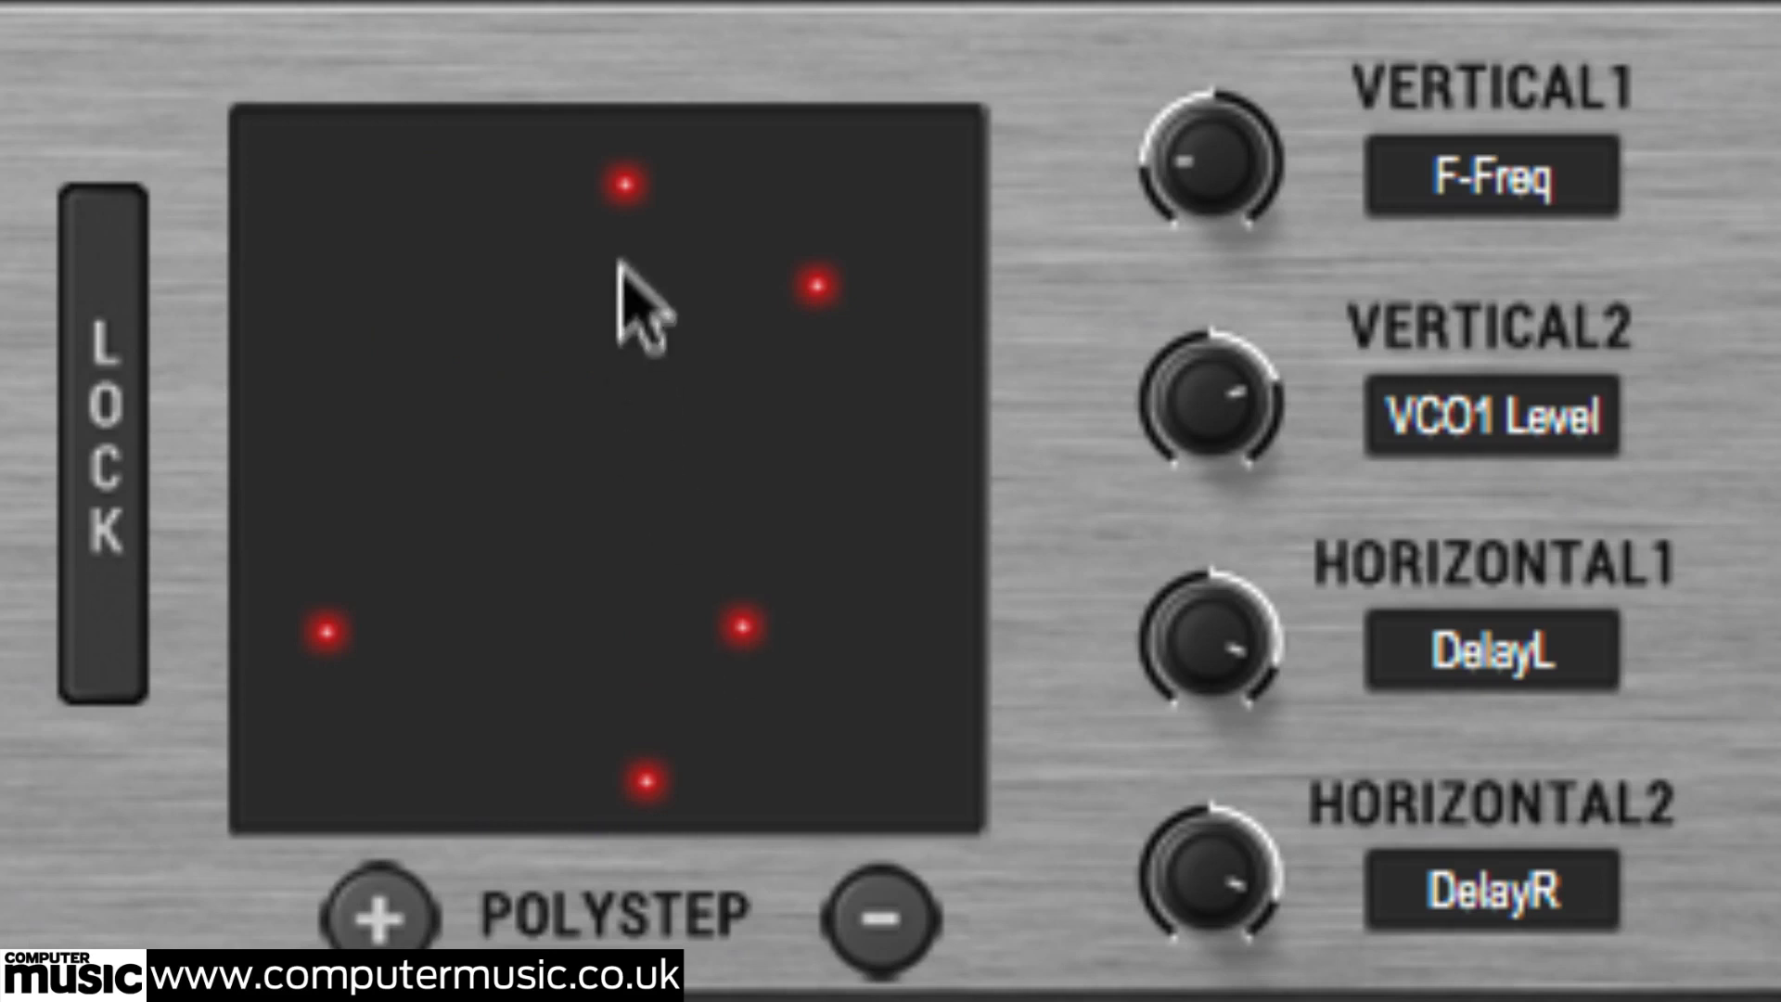
click(379, 917)
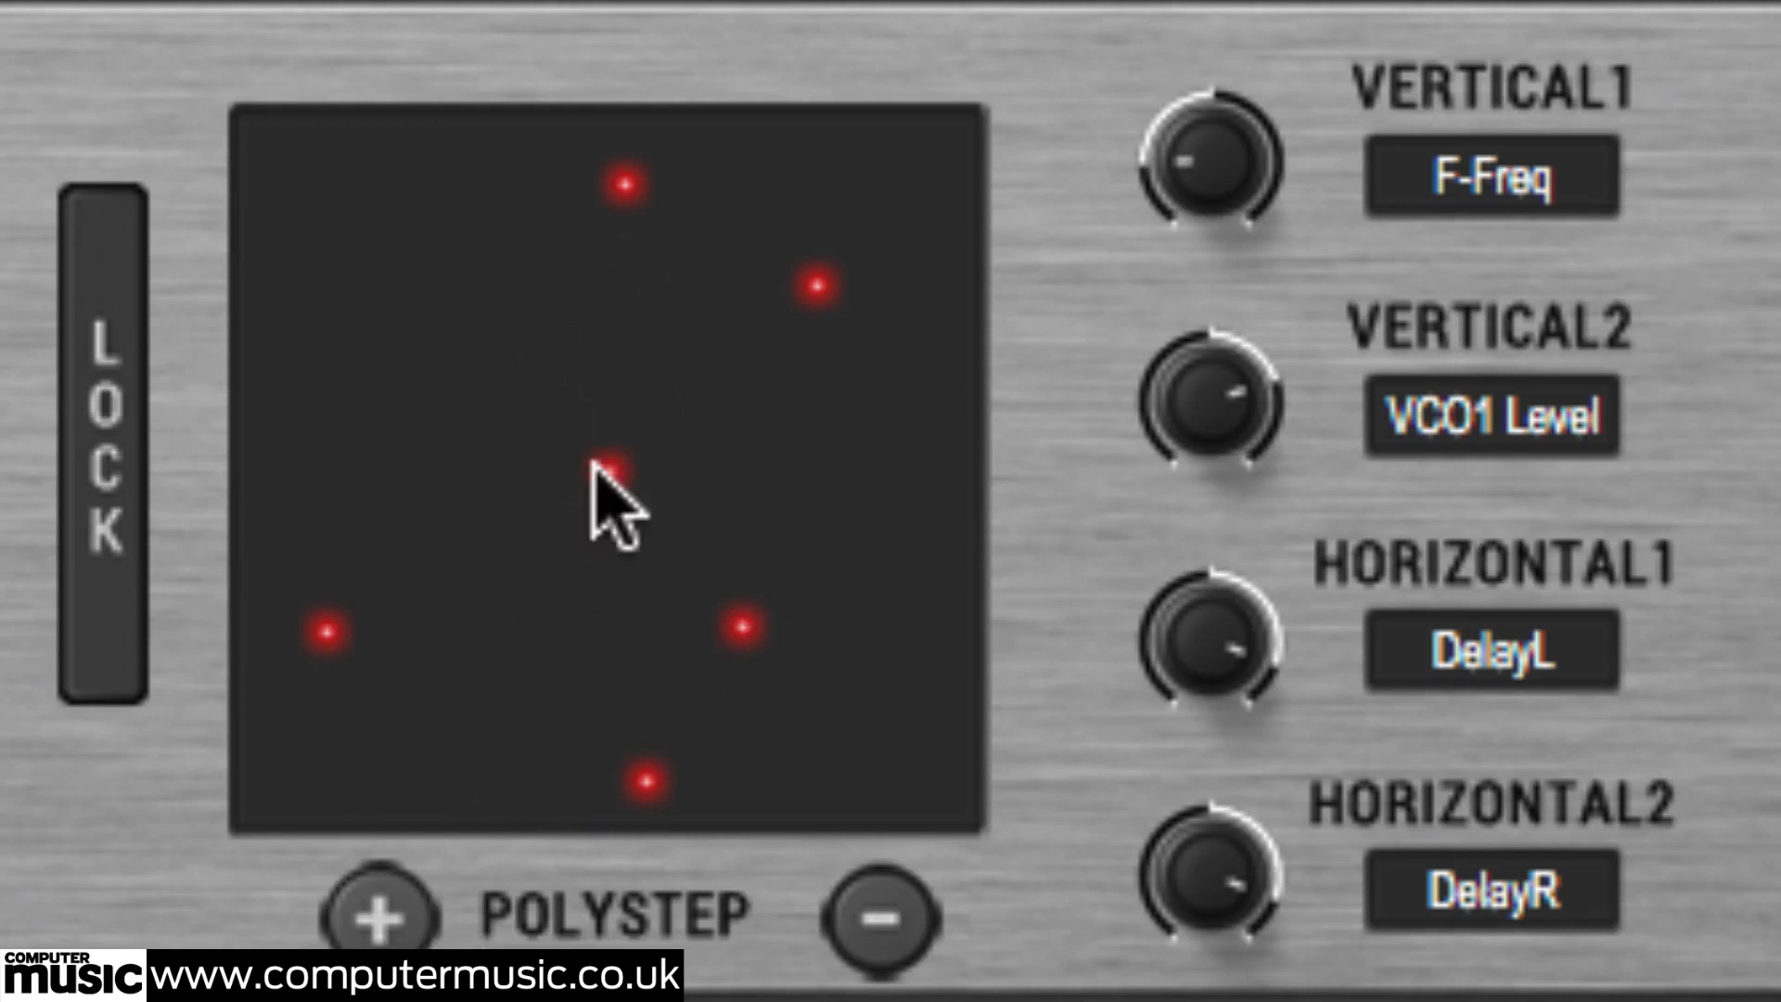
drag(598, 472, 415, 309)
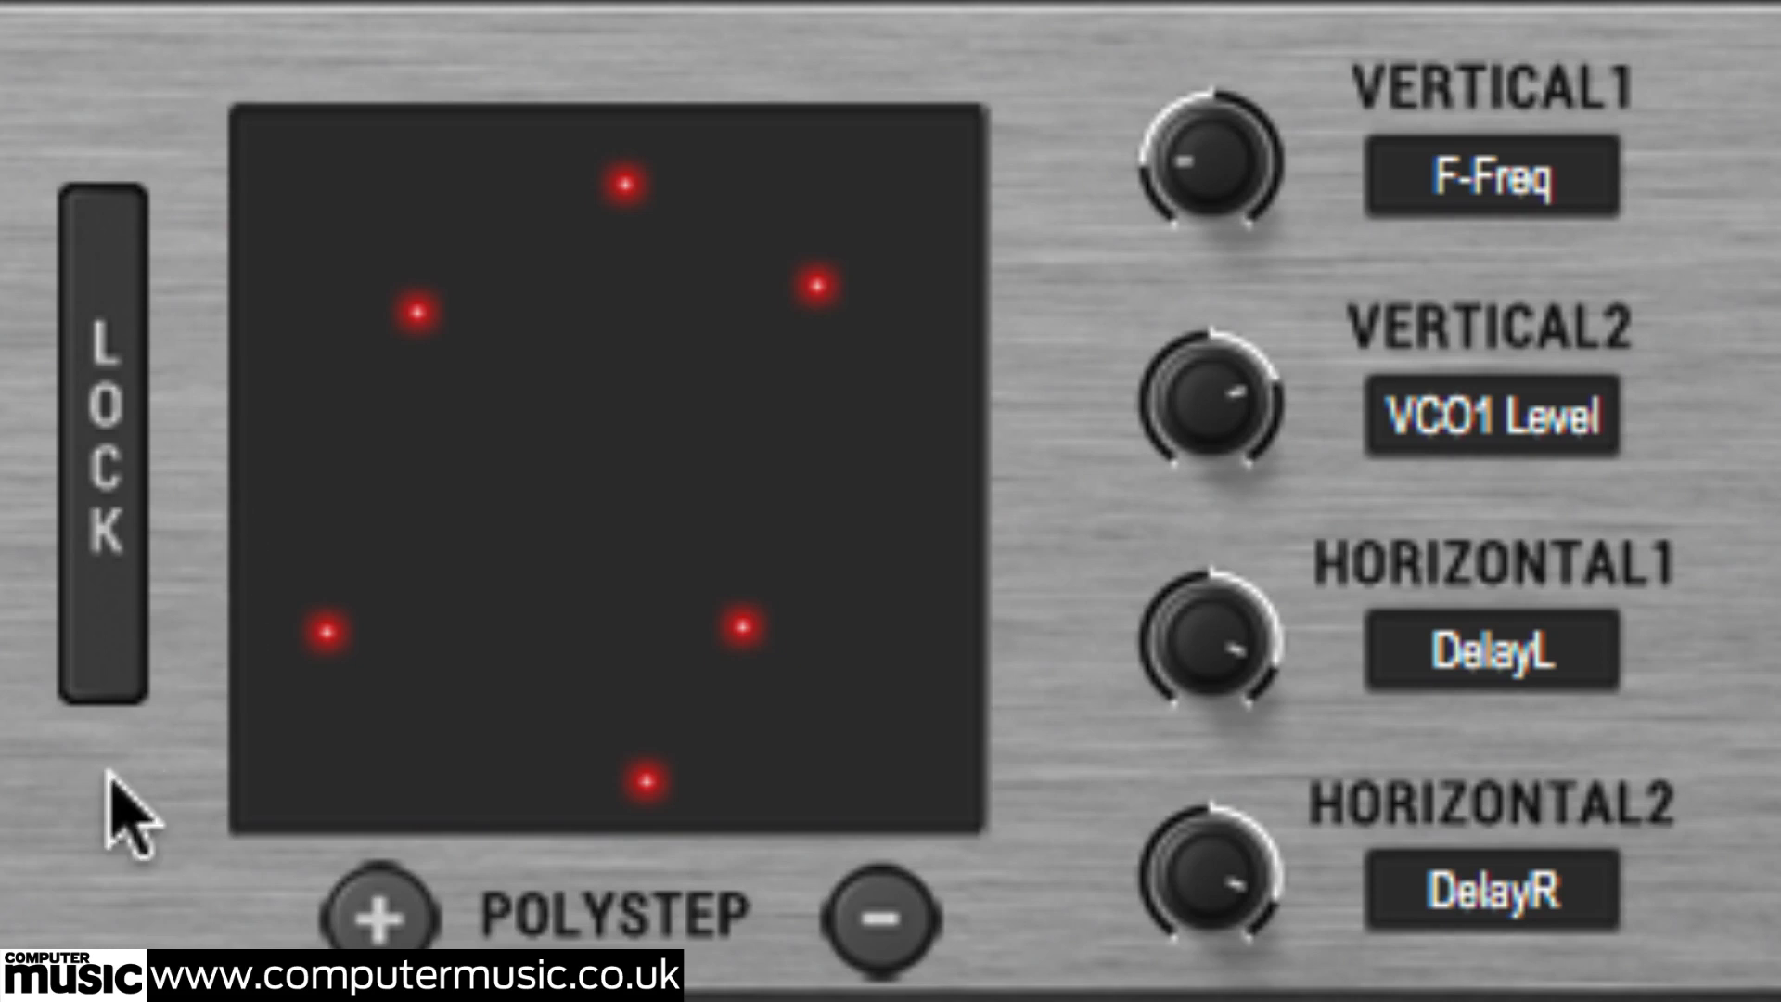
Step: Unlock PolyStep movement, set the MISC pan to 22% right, and show the 'Maracas Anlg LtZ' MISC voice
click(109, 640)
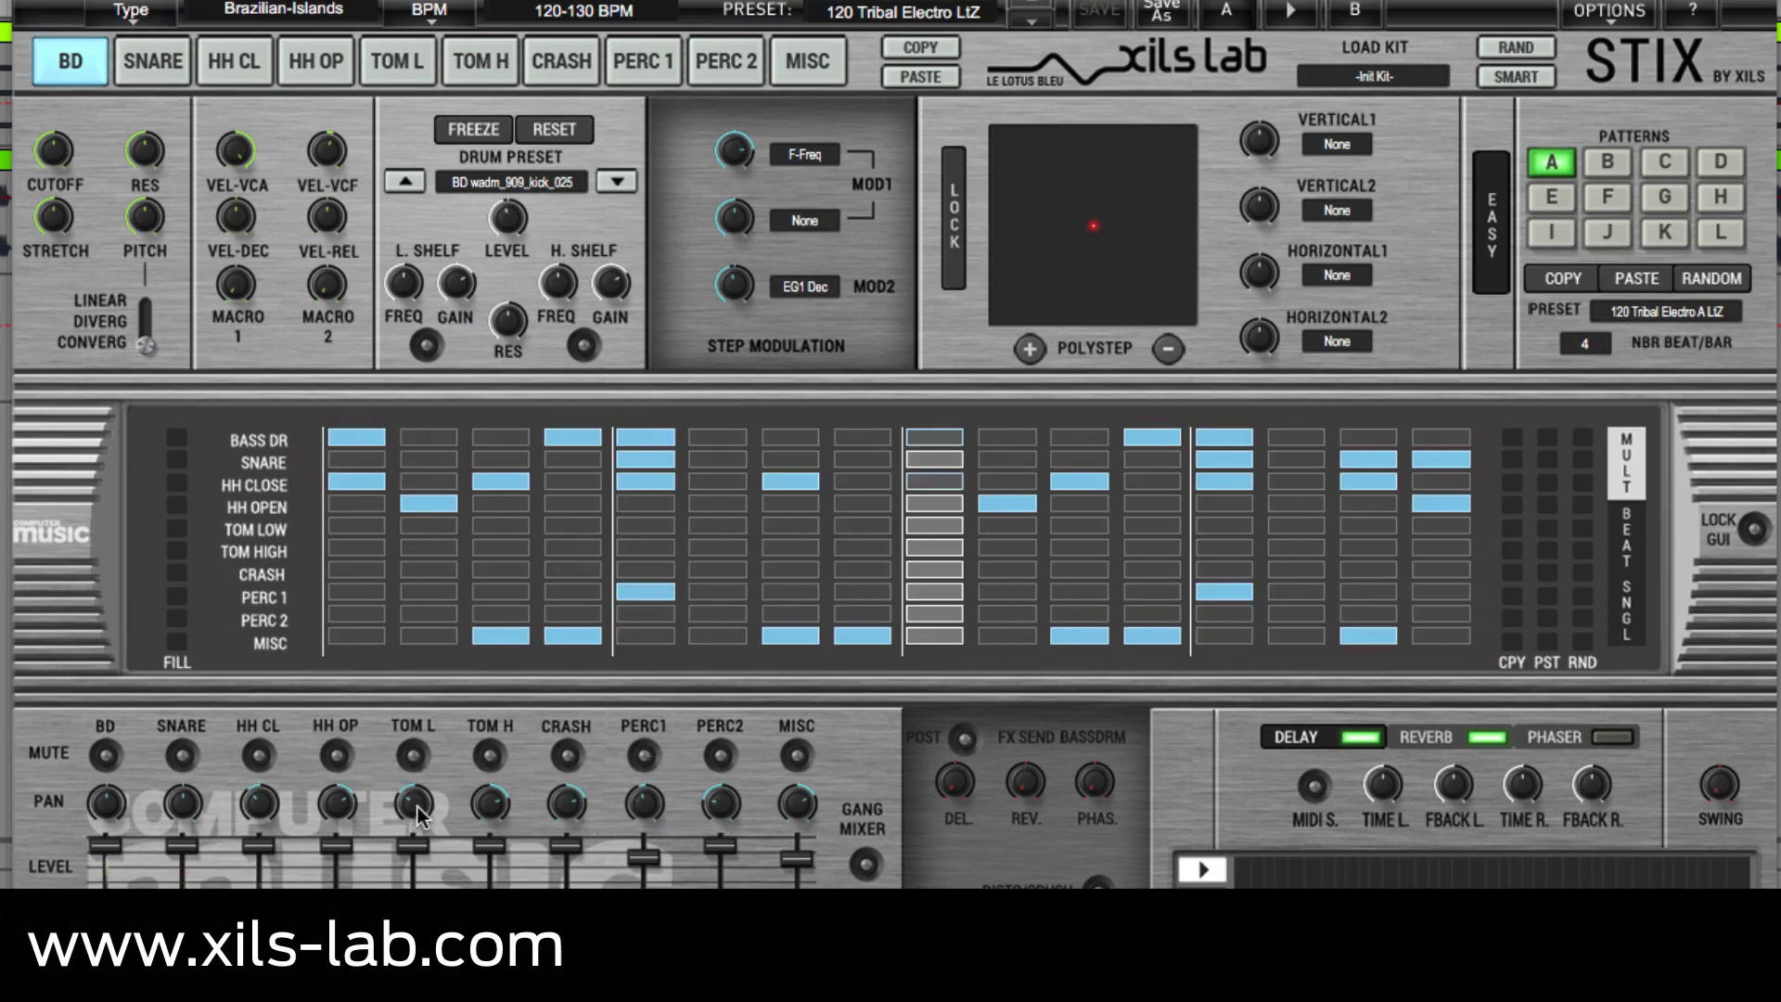
mouse_move(800, 809)
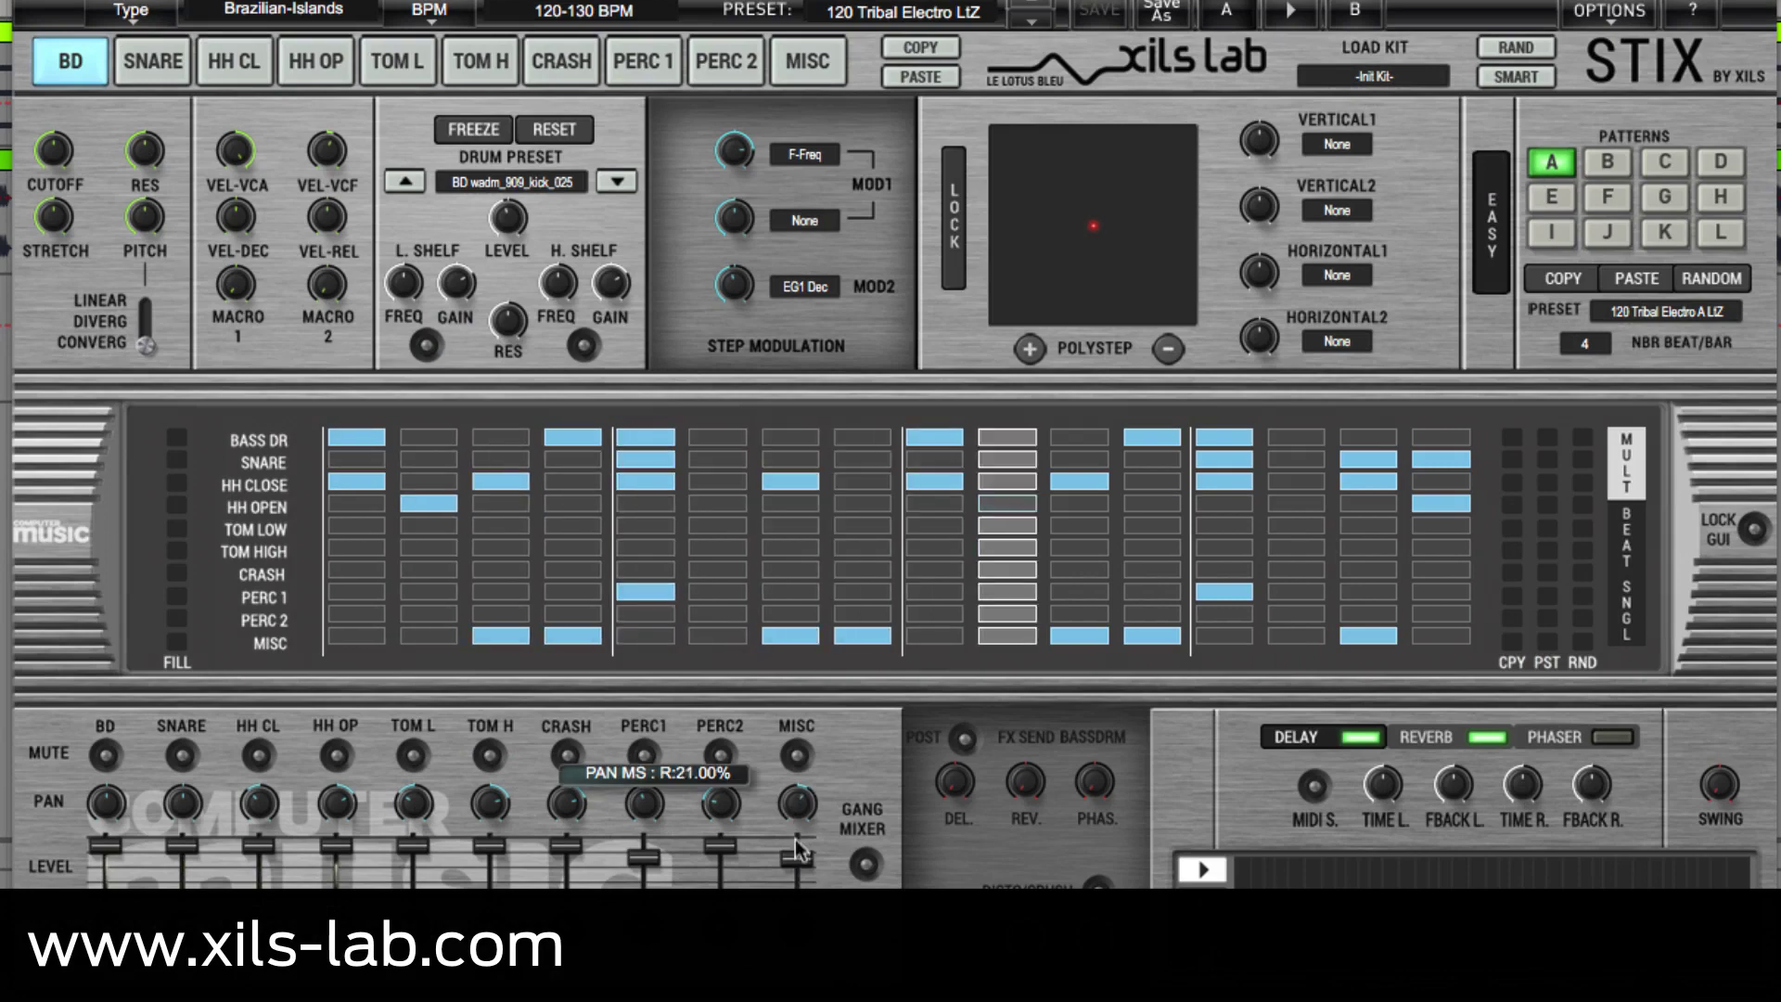
drag(800, 809, 800, 844)
click(922, 78)
click(807, 61)
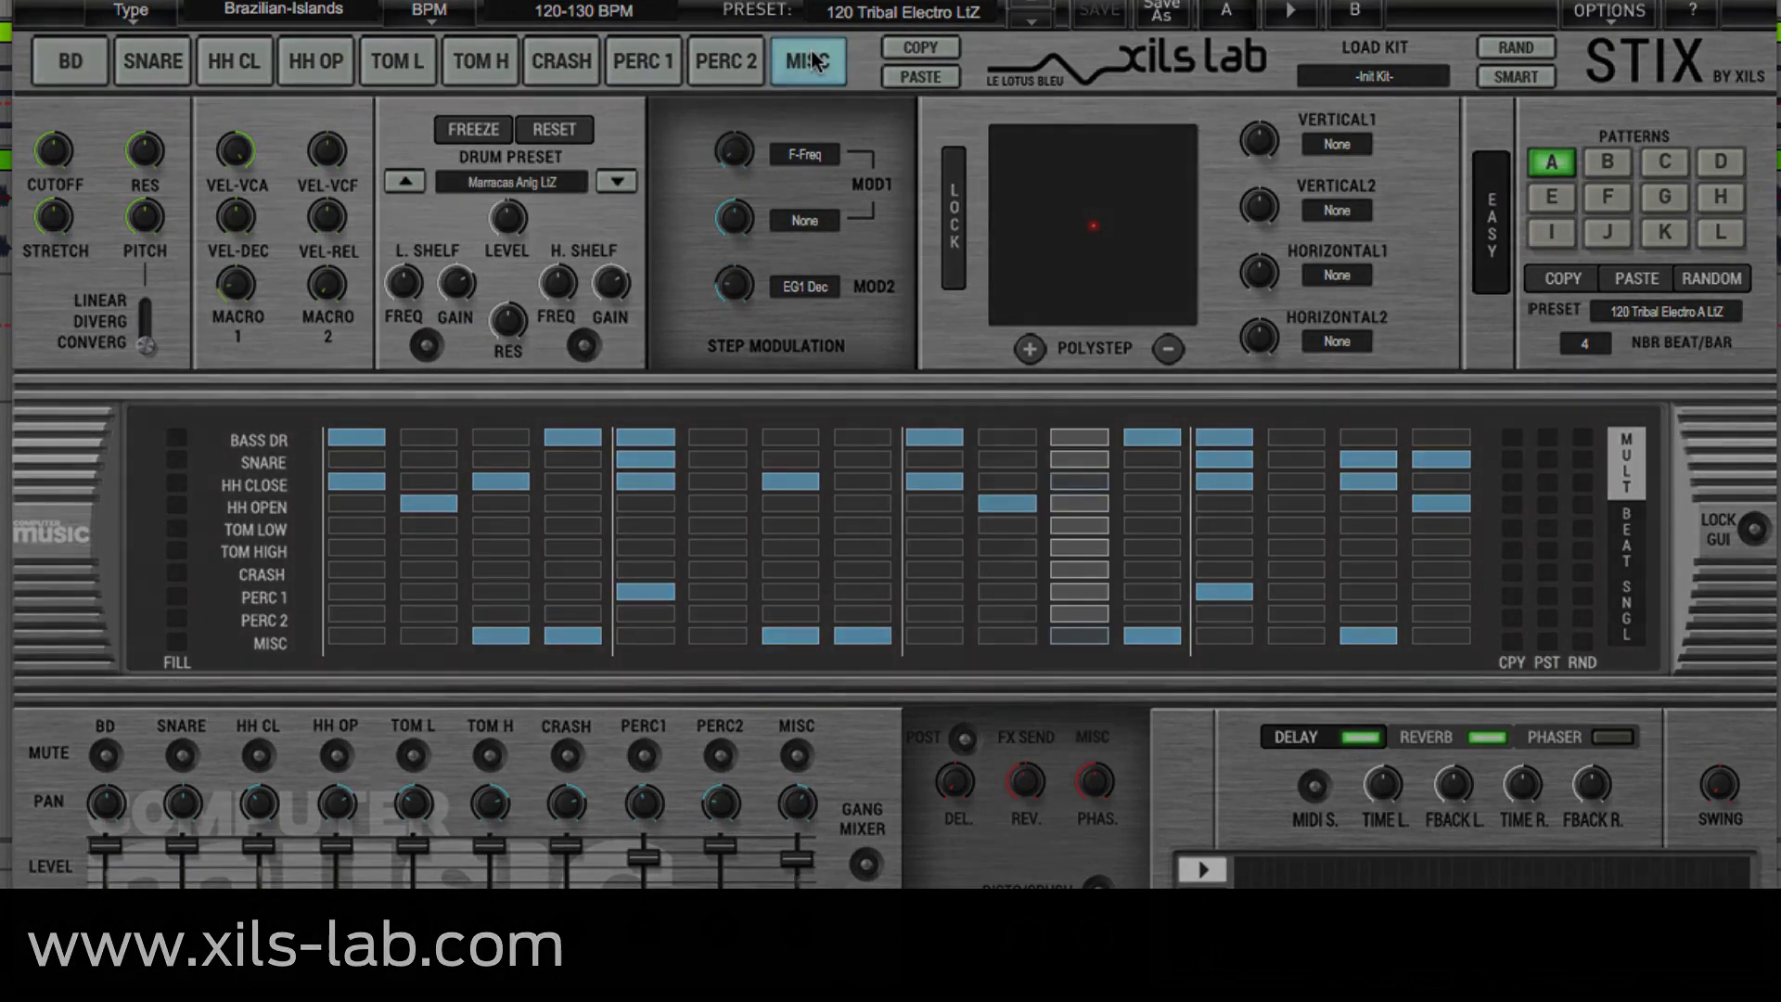